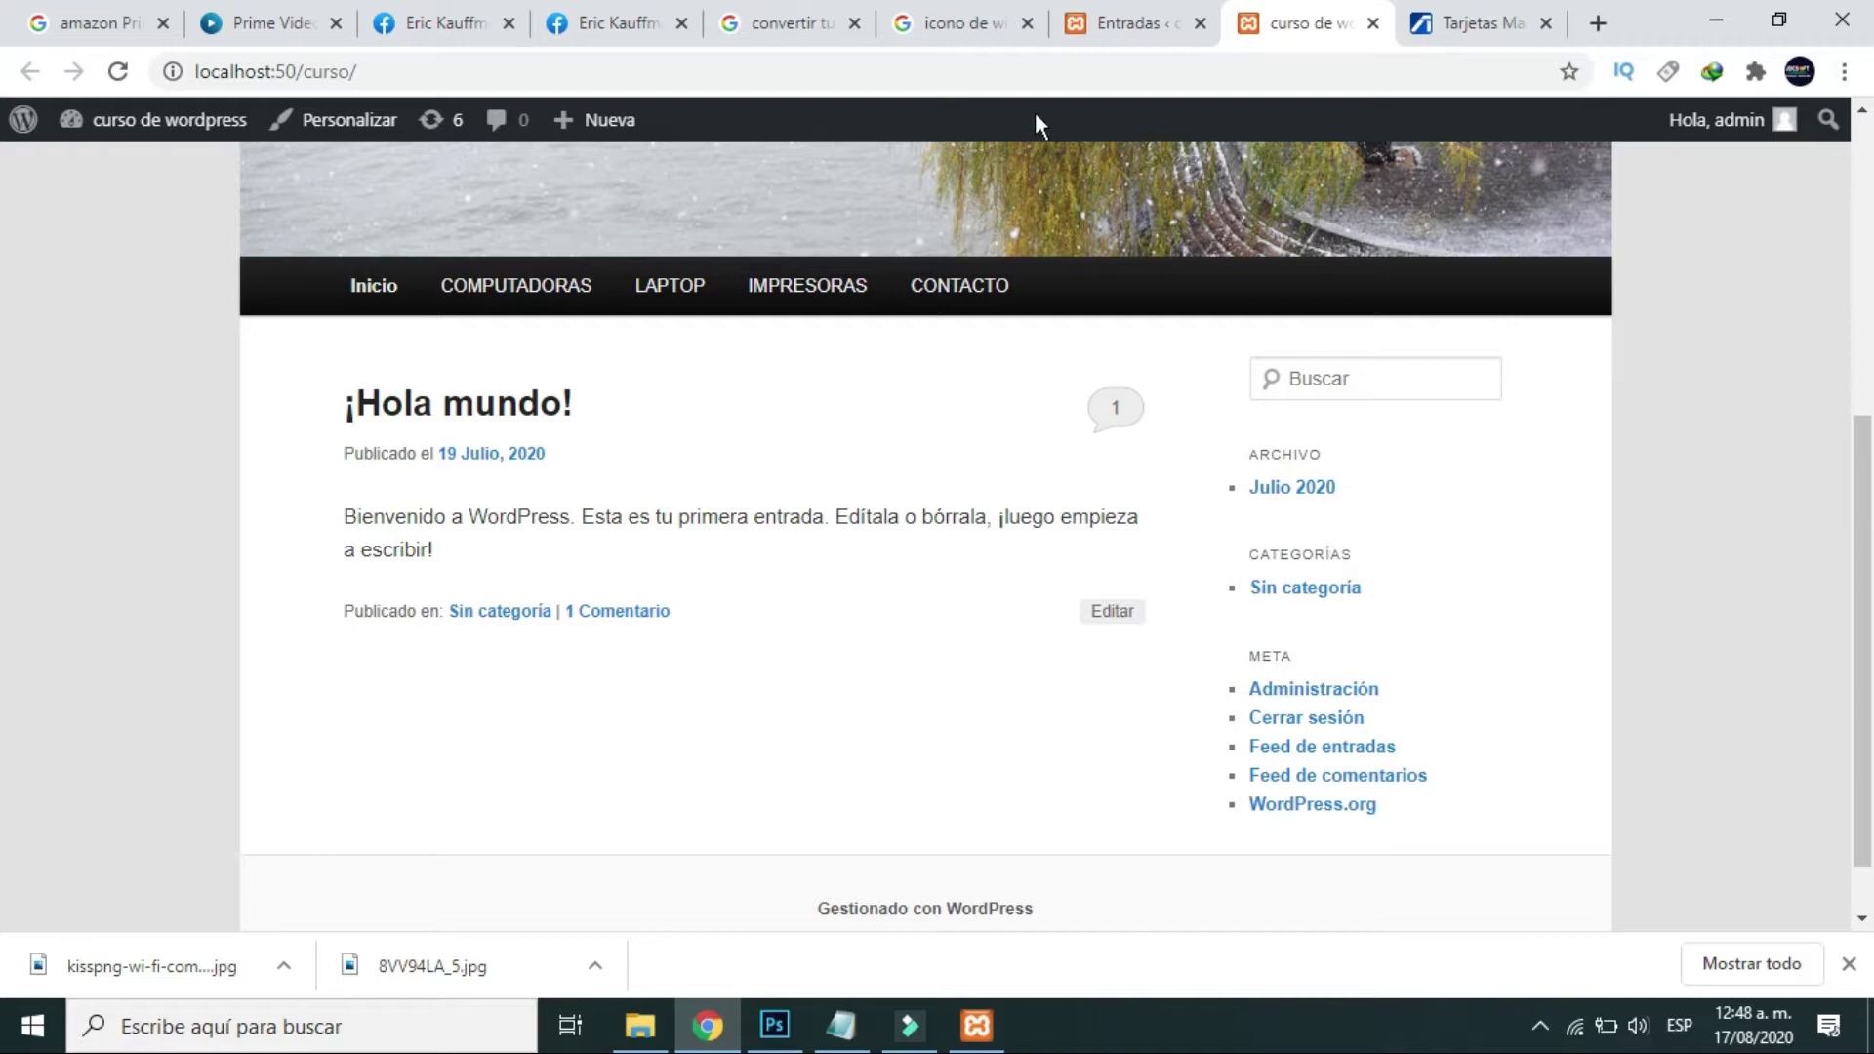
Move the "¡Hola mundo!" post to the trash from the WordPress posts list.
click(1113, 23)
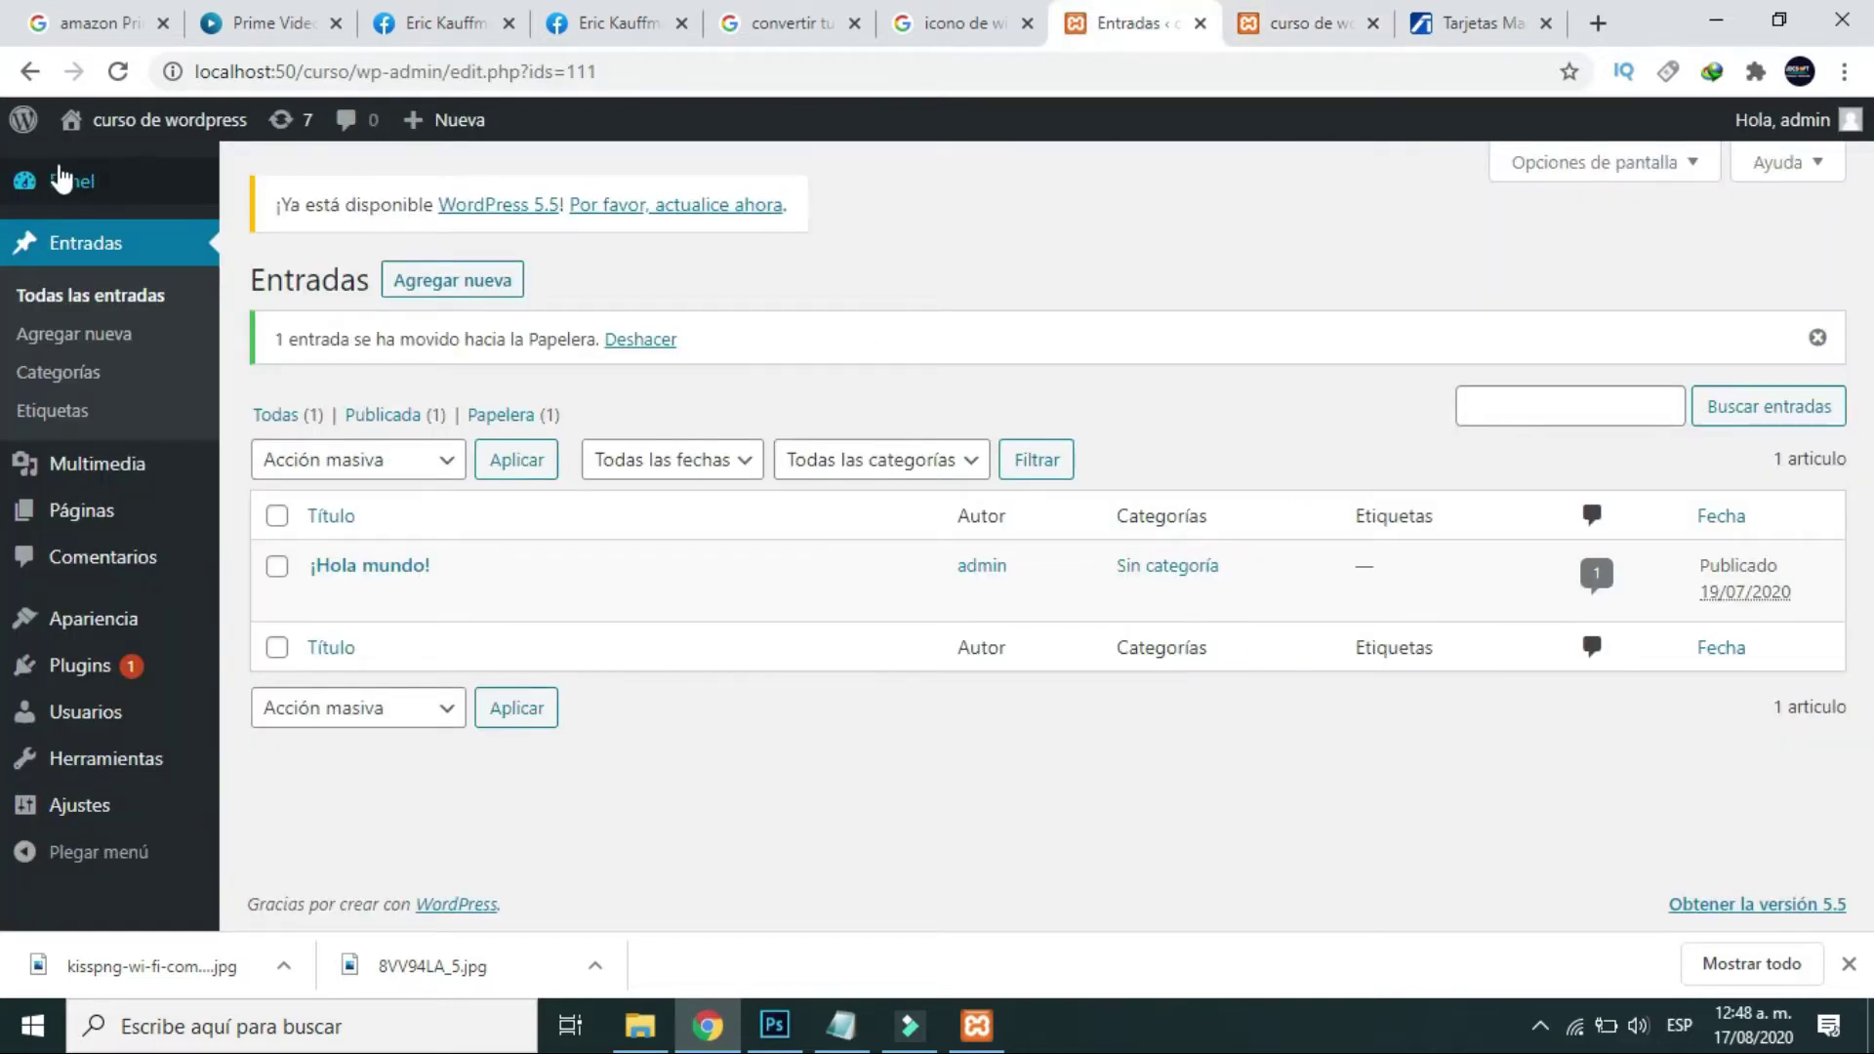
mouse_move(149, 126)
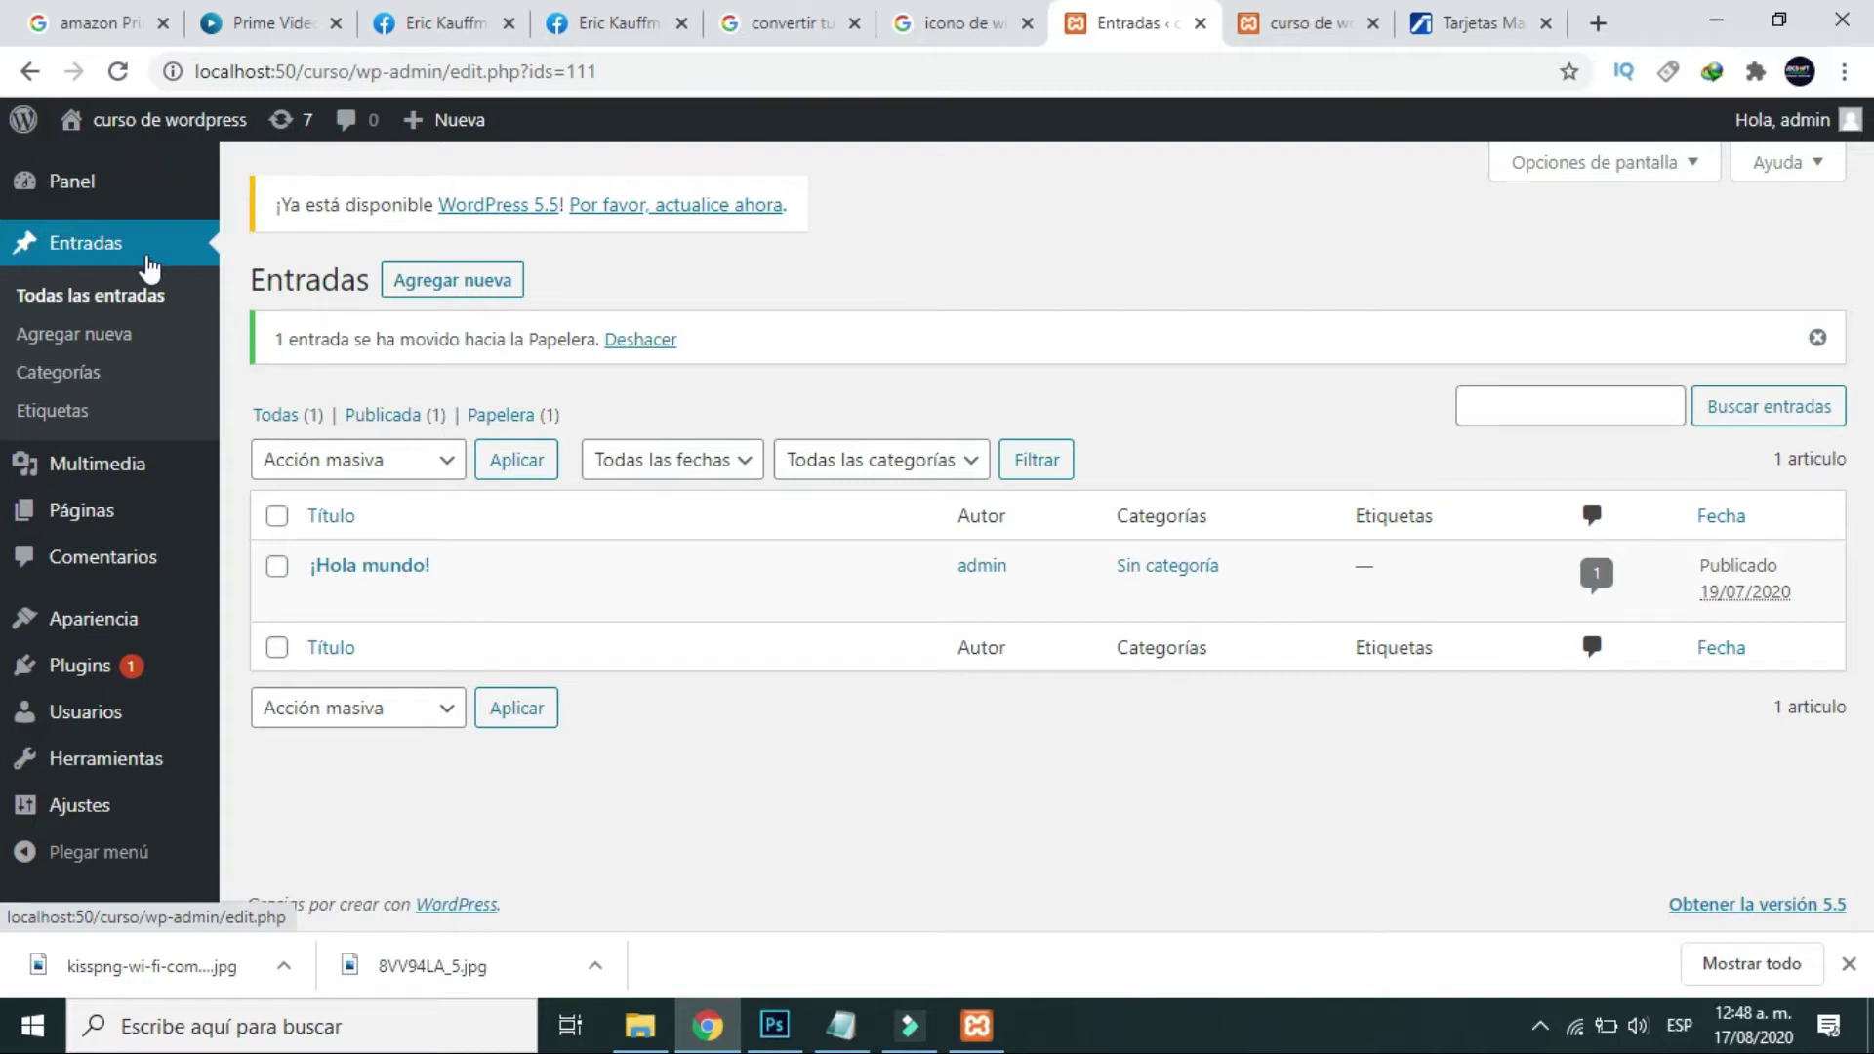
click(135, 250)
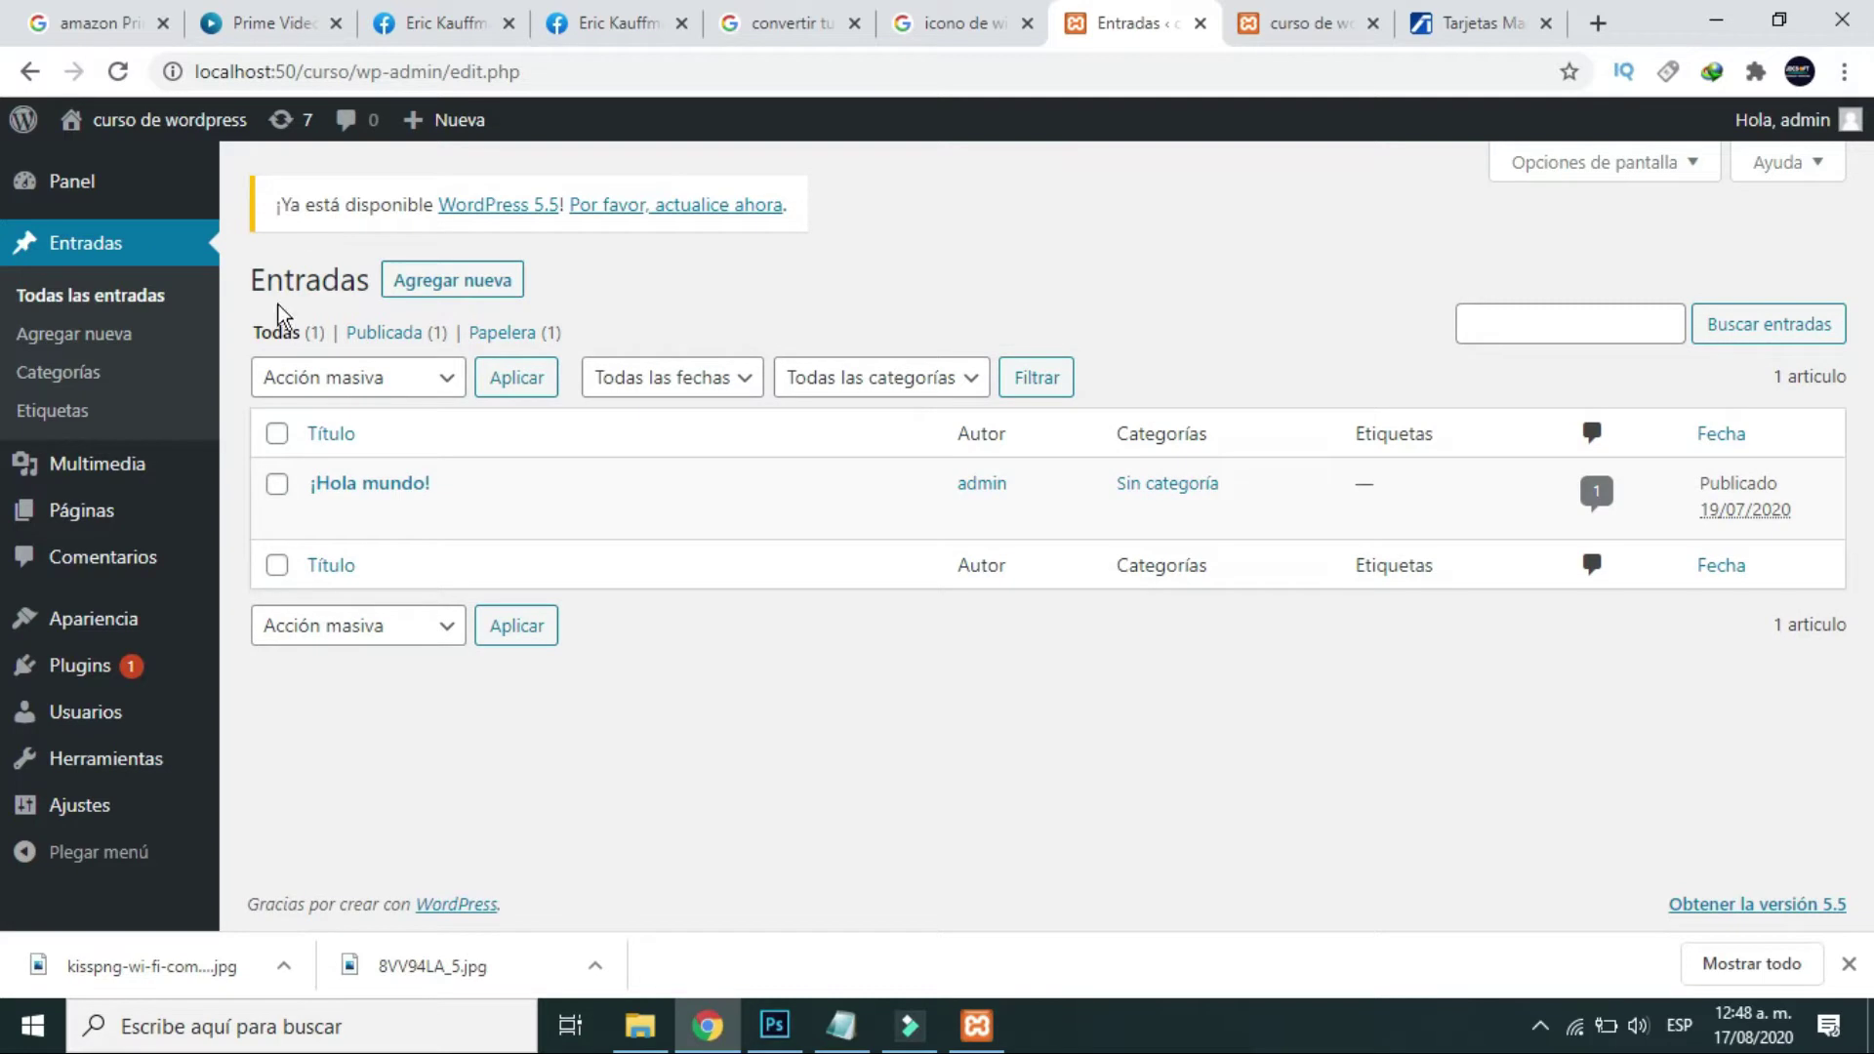
click(1278, 29)
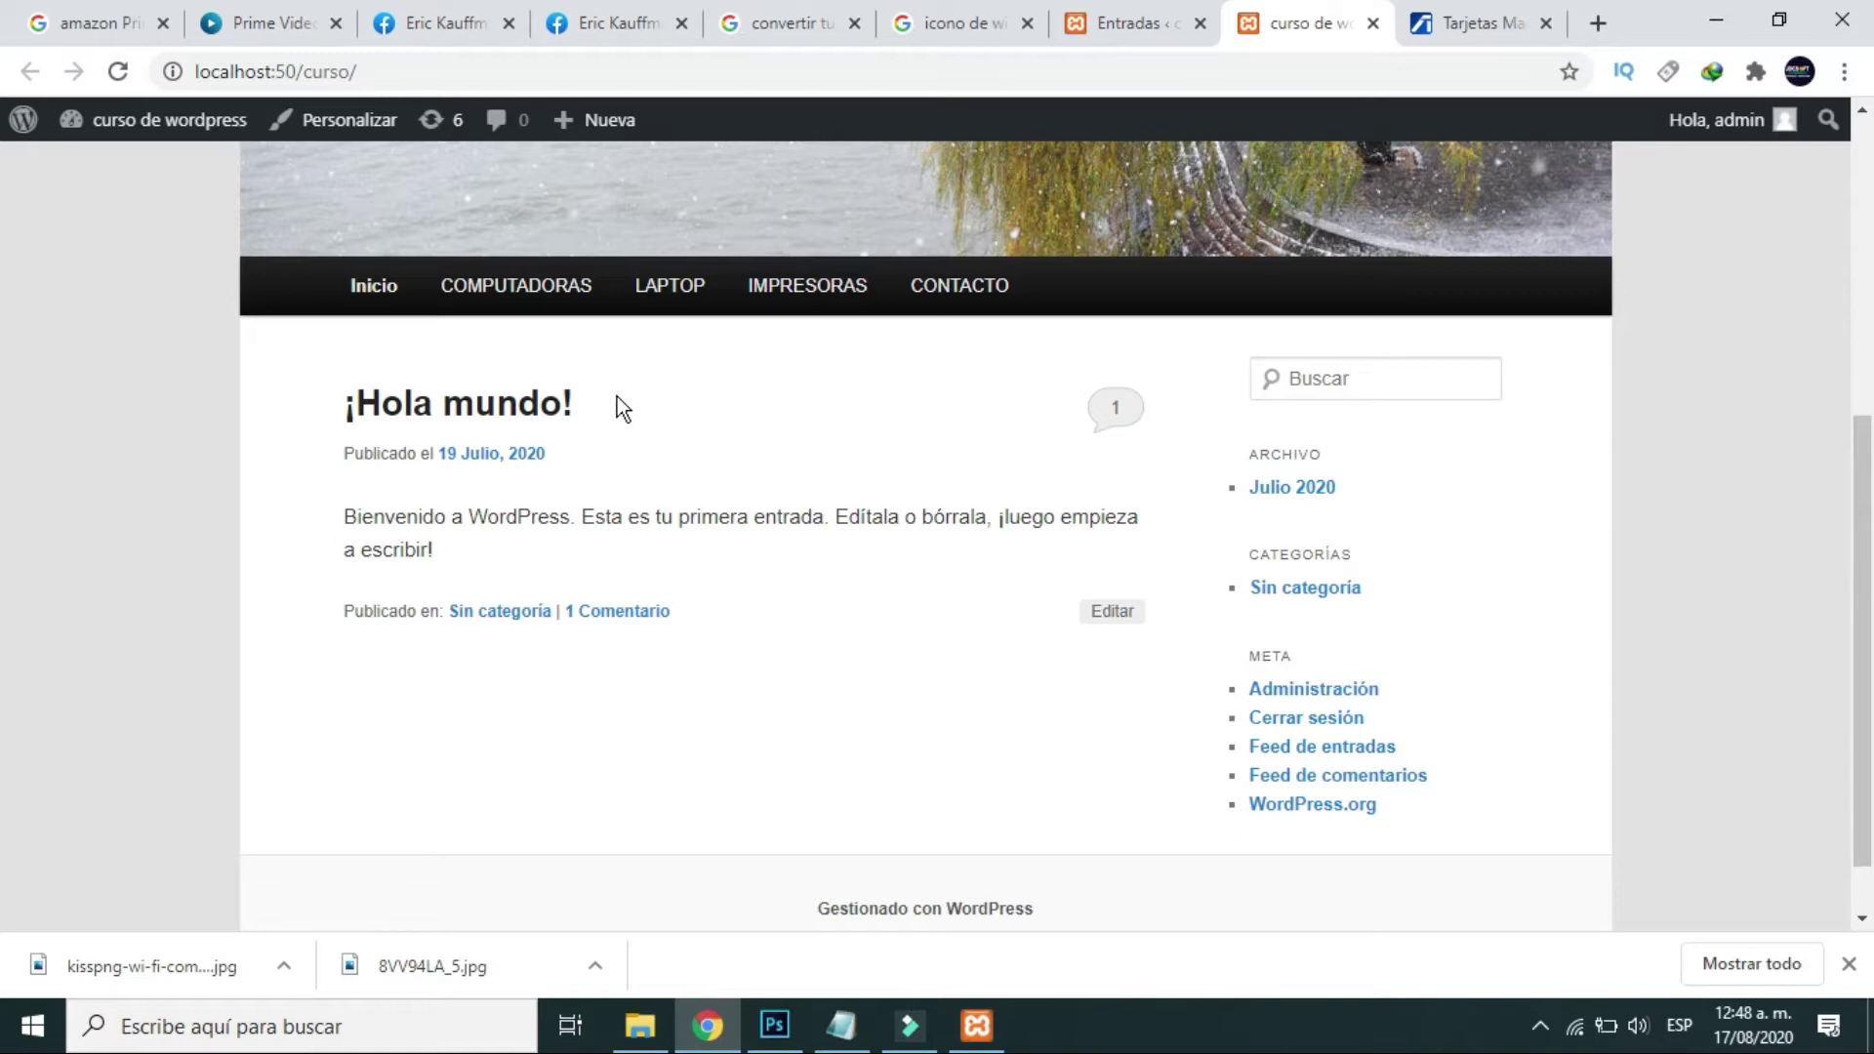
click(1132, 24)
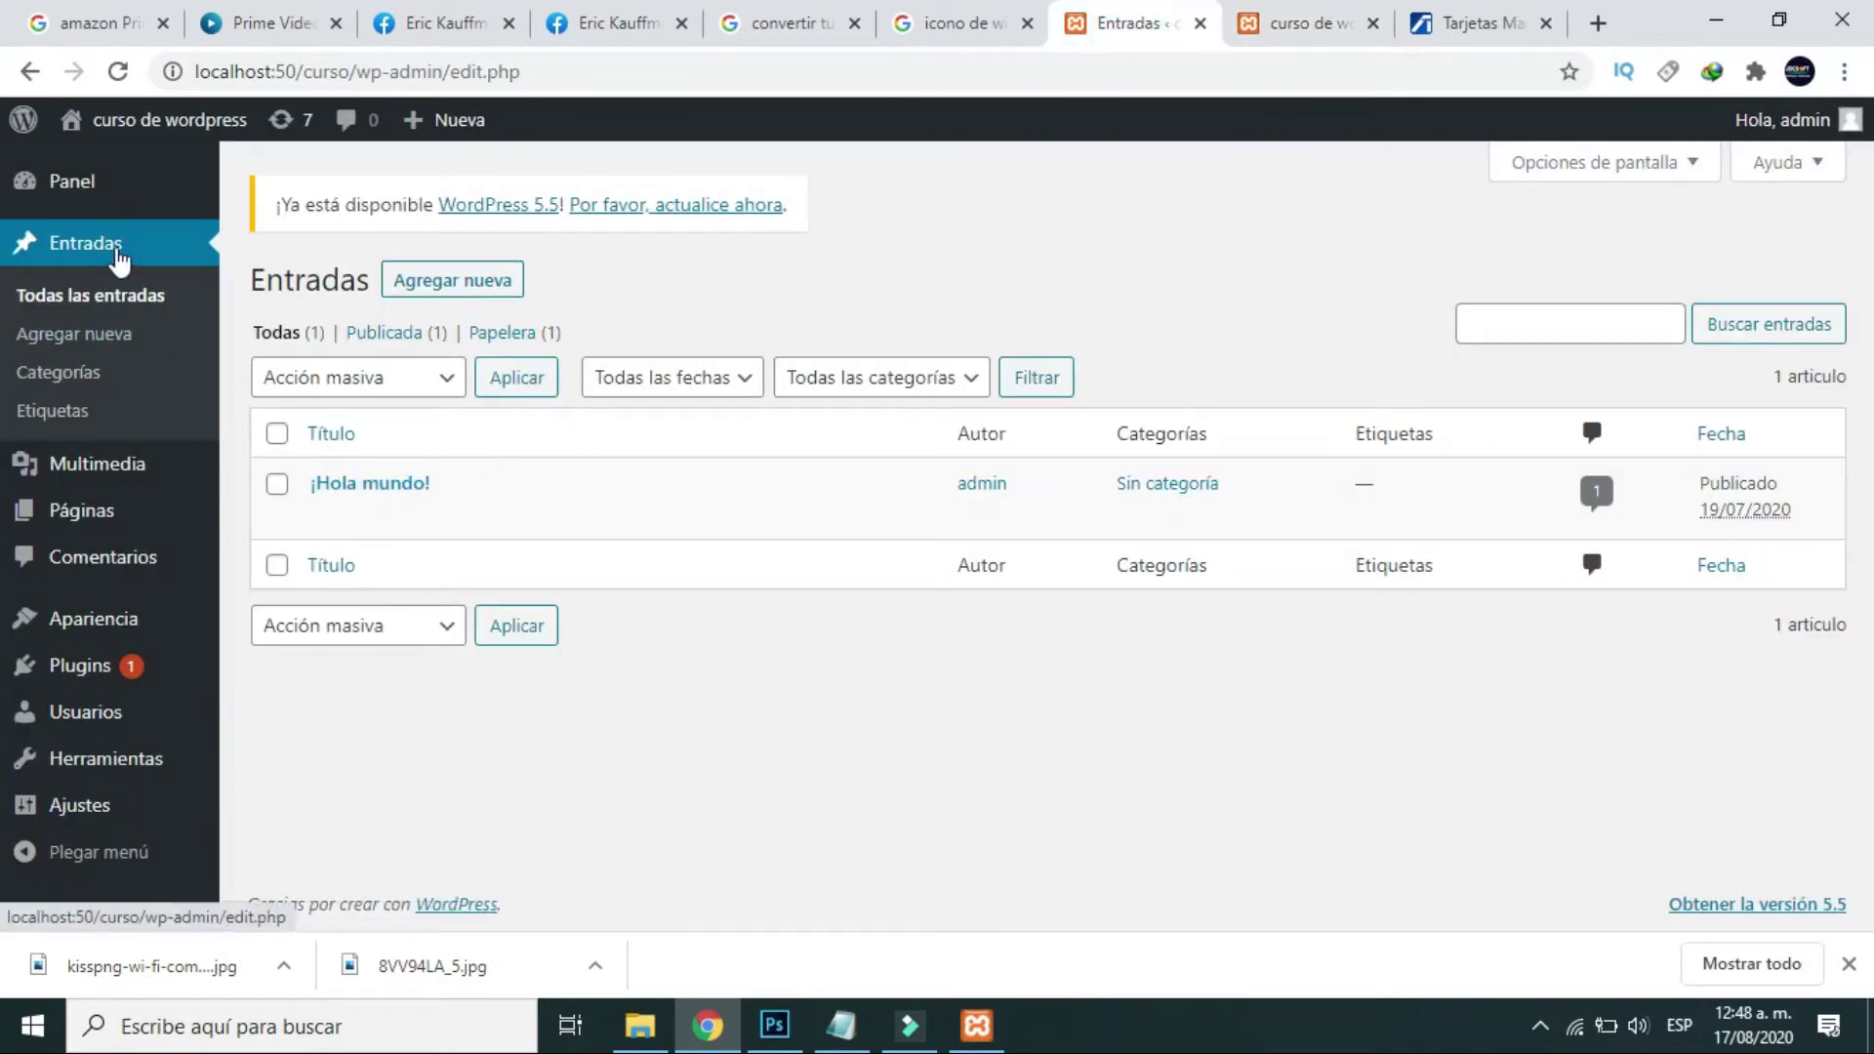
mouse_move(507, 518)
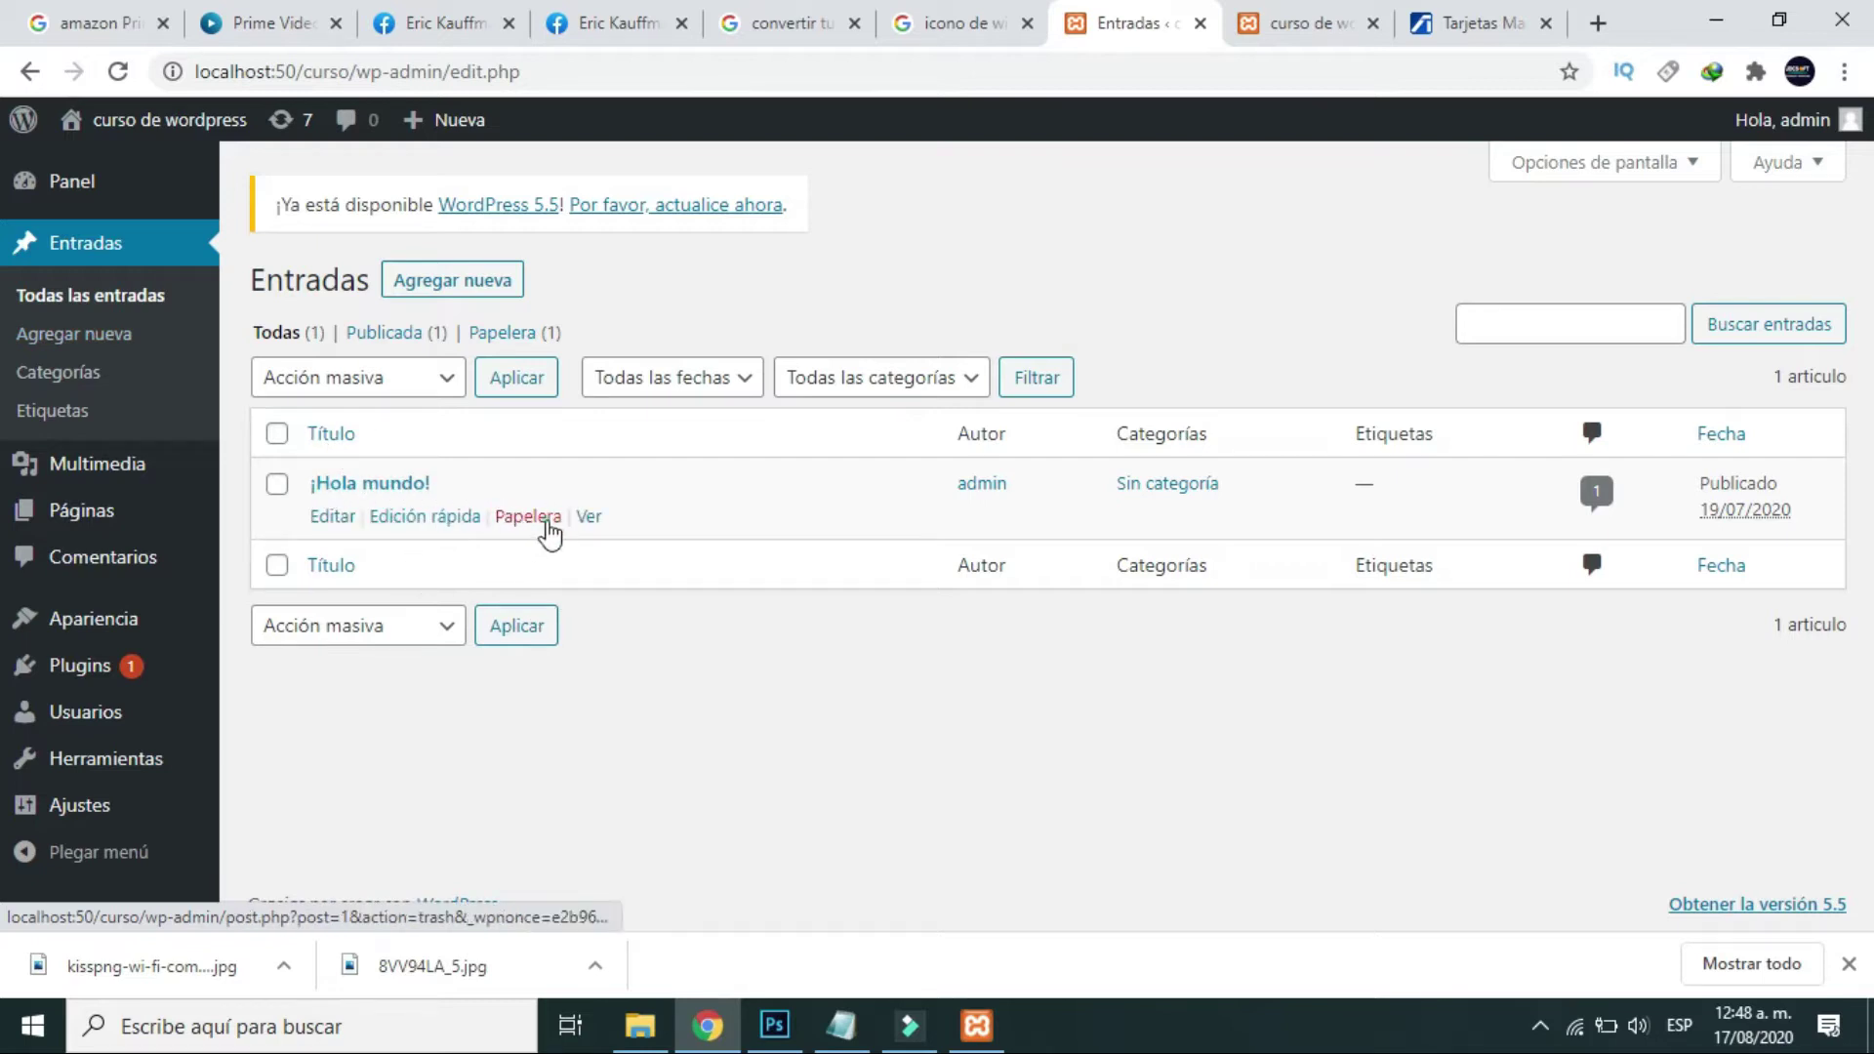
click(532, 522)
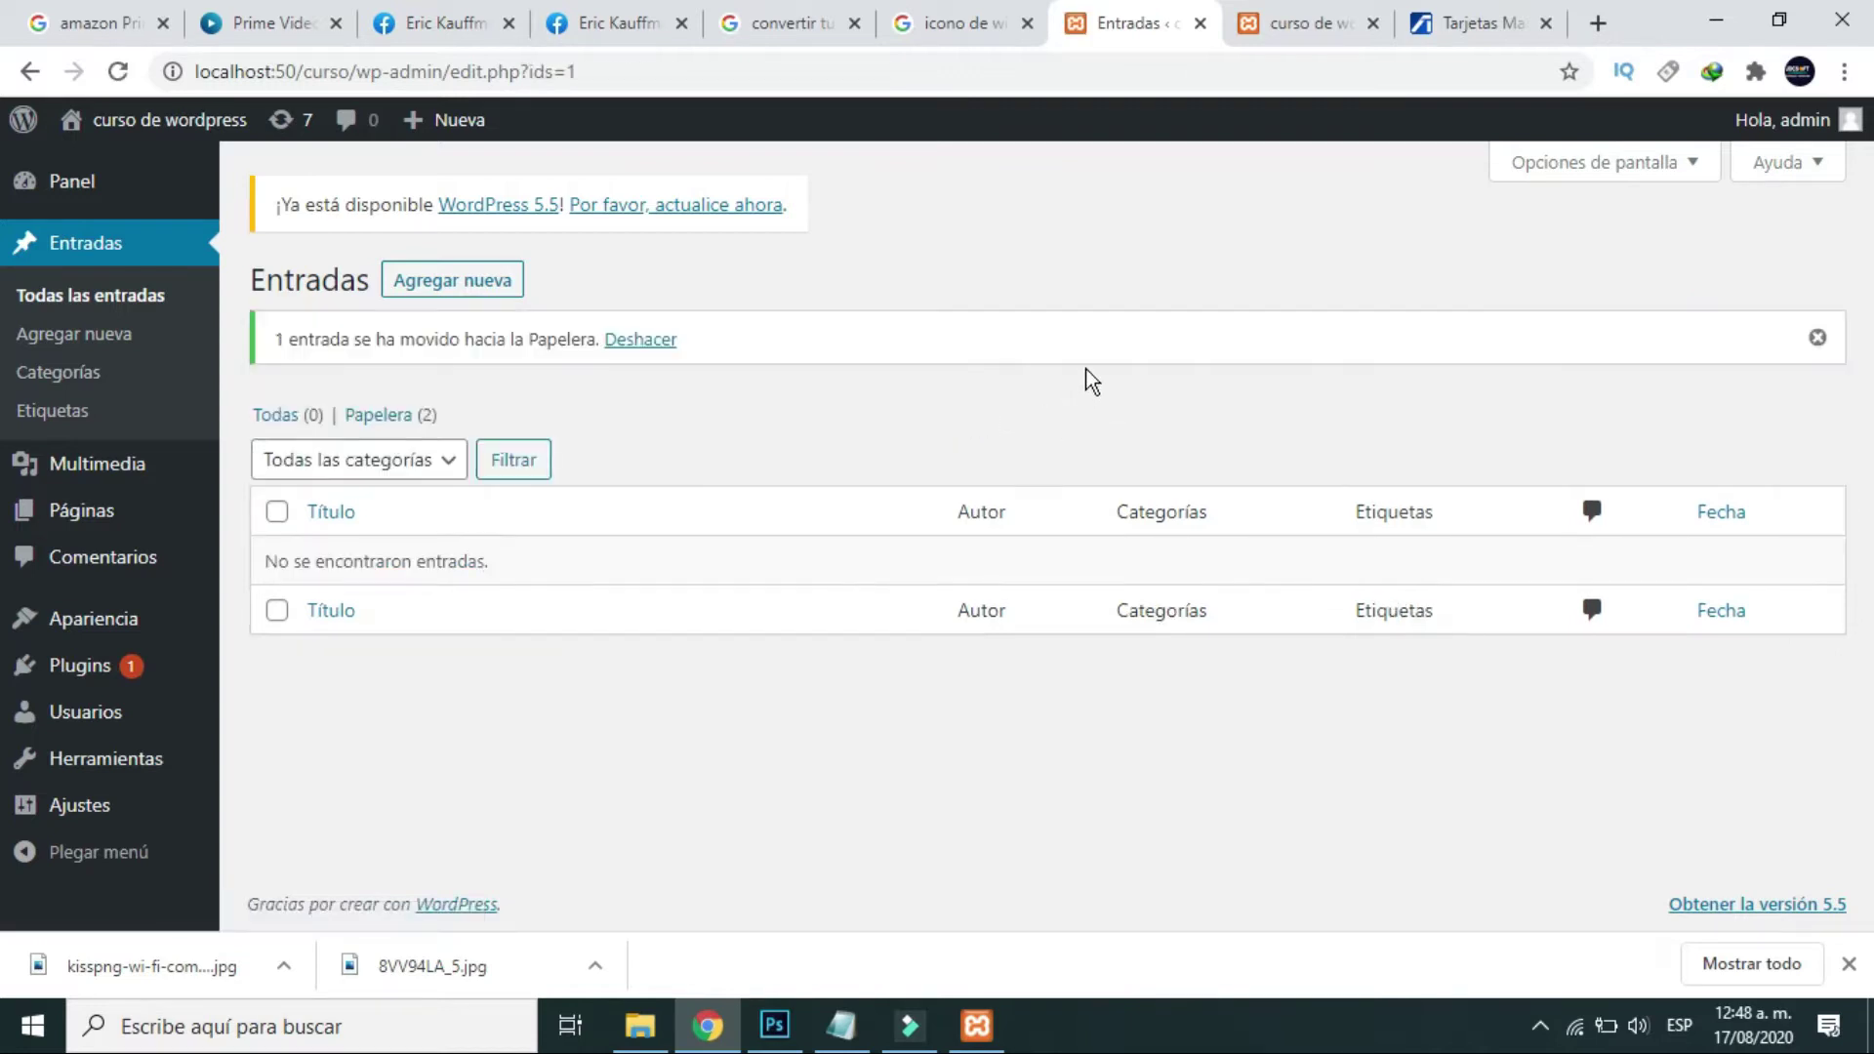
Reload the site's home page, then look over its COMPUTADORAS submenu and the ASUS featured motherboards page.
click(1308, 34)
click(119, 71)
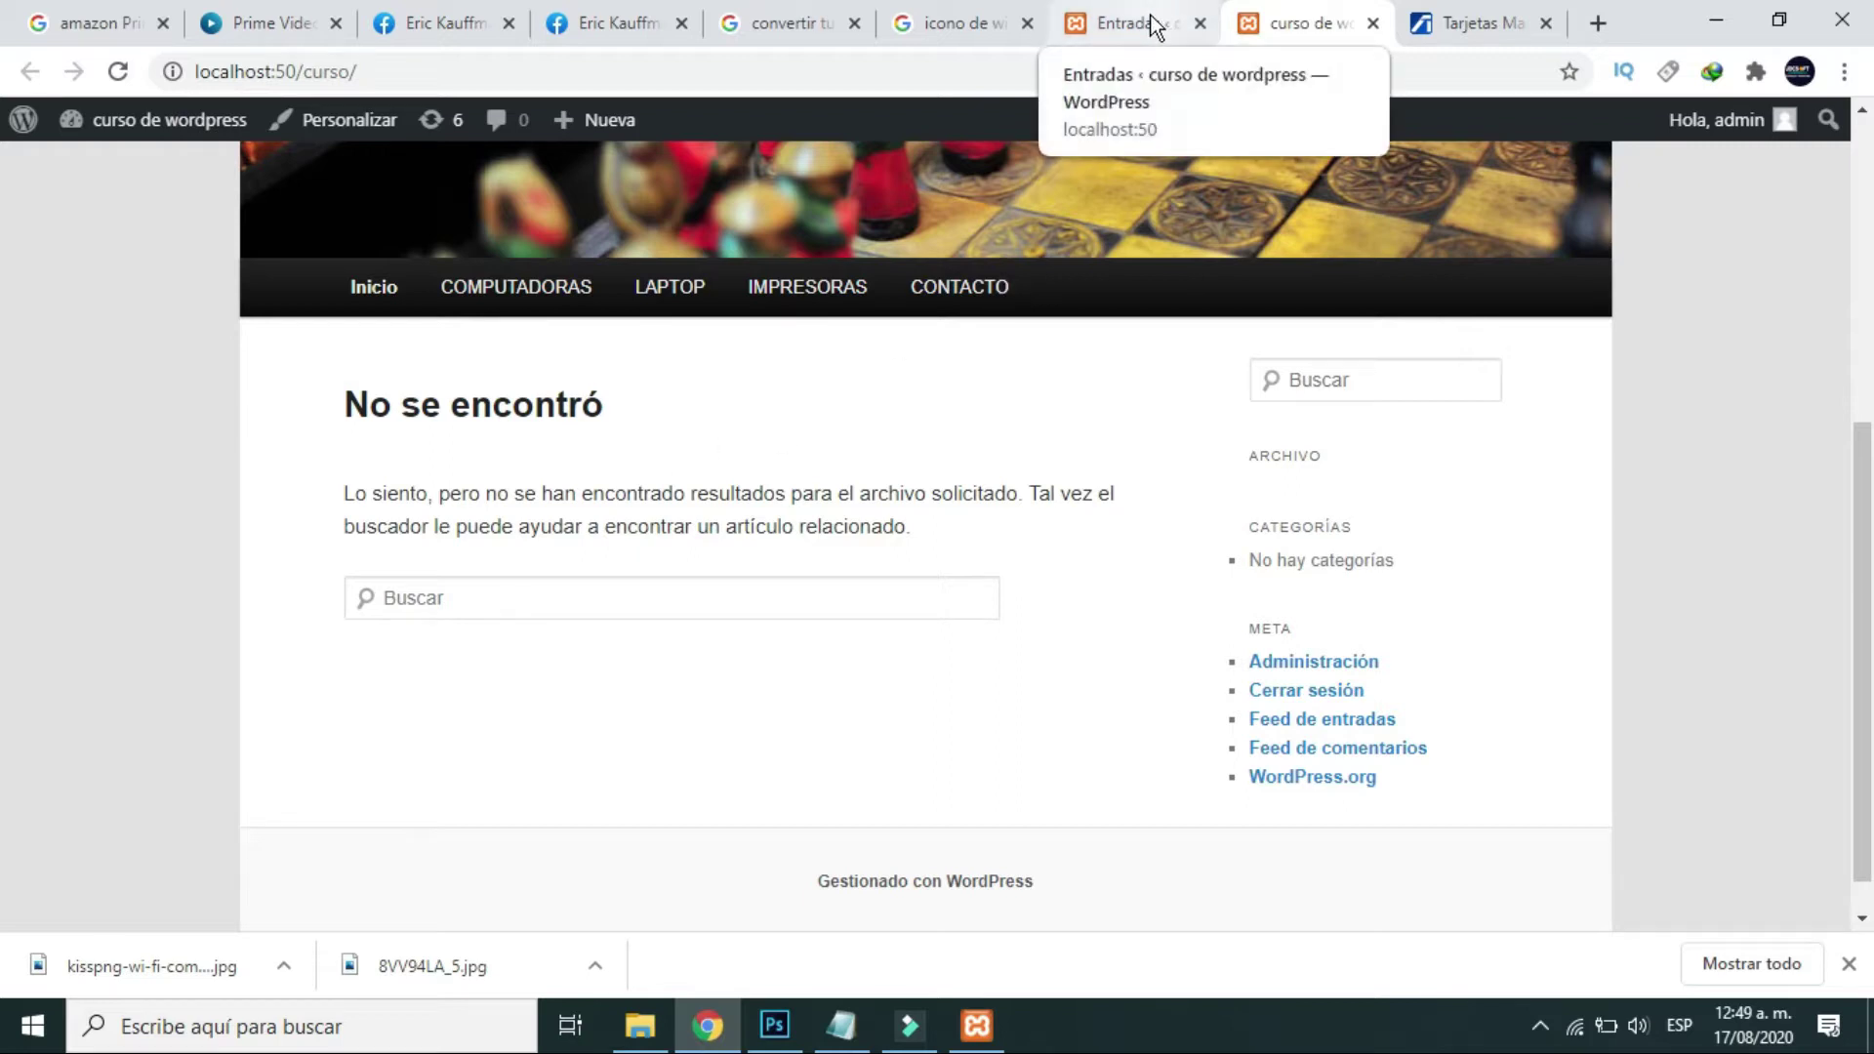
mouse_move(544, 297)
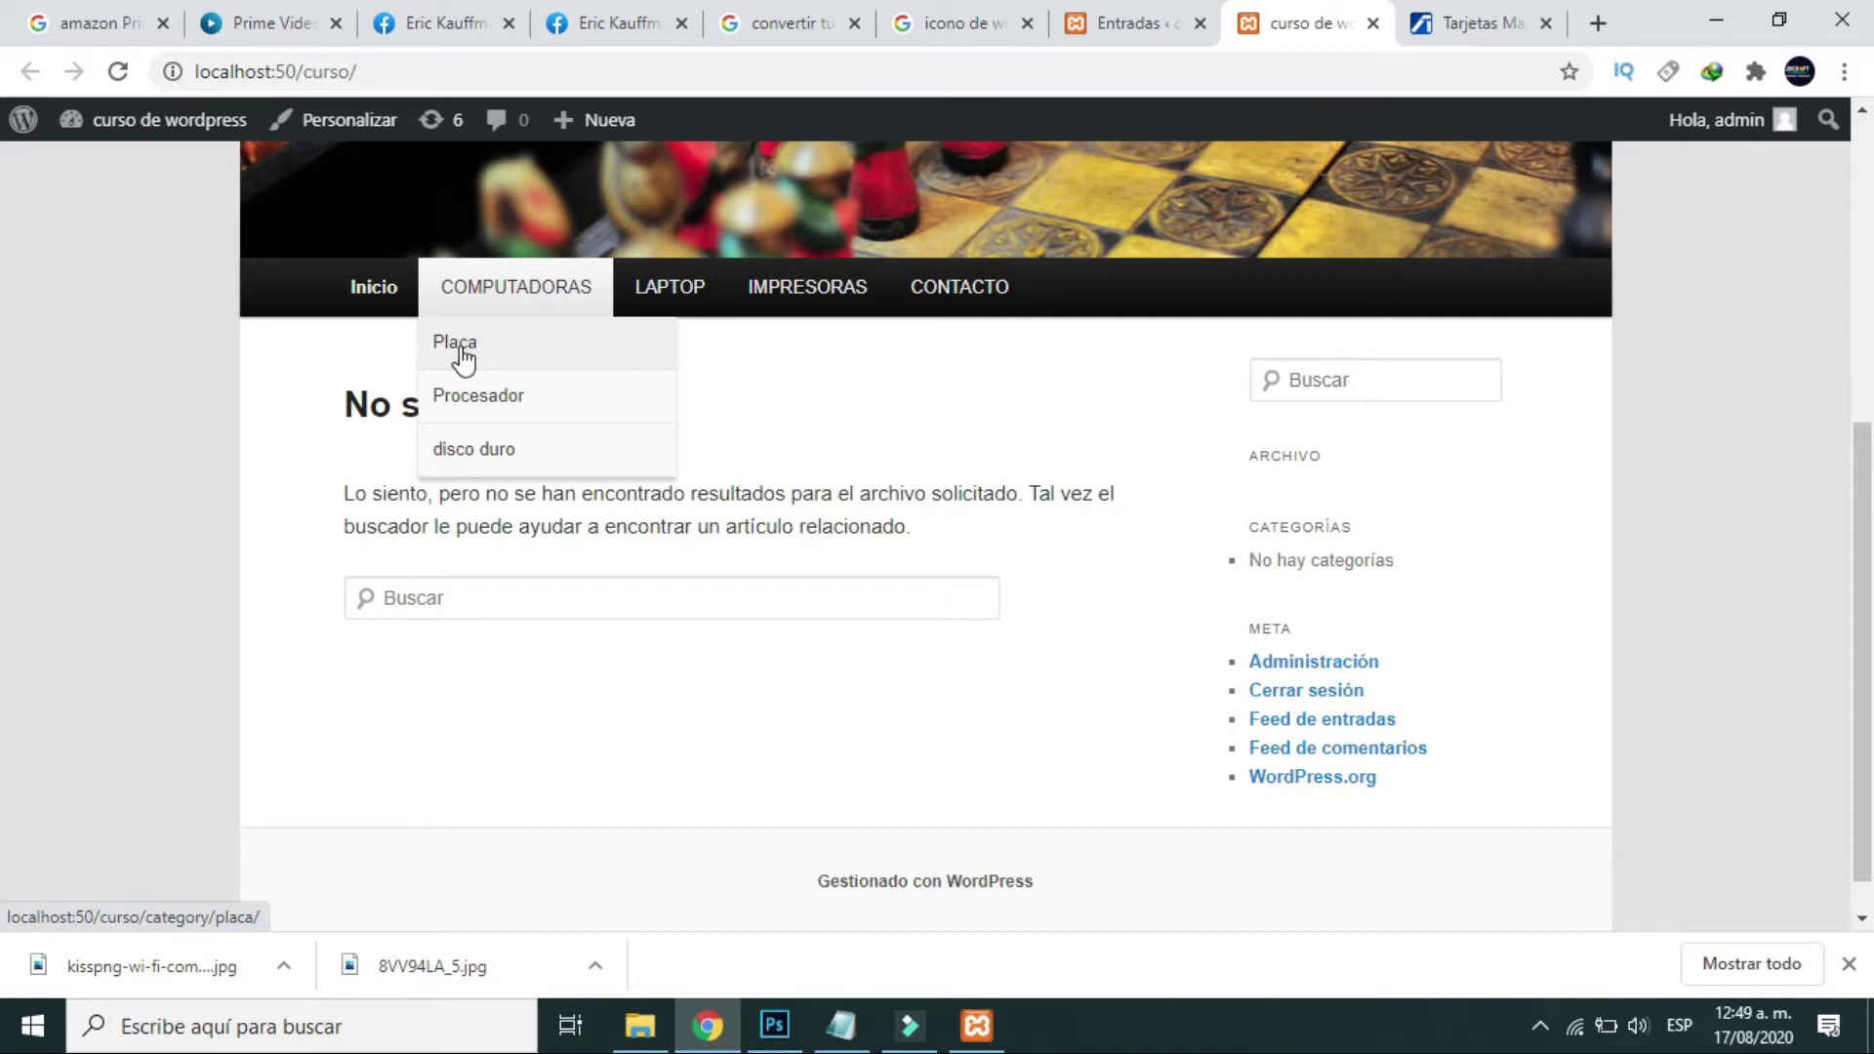
click(1464, 25)
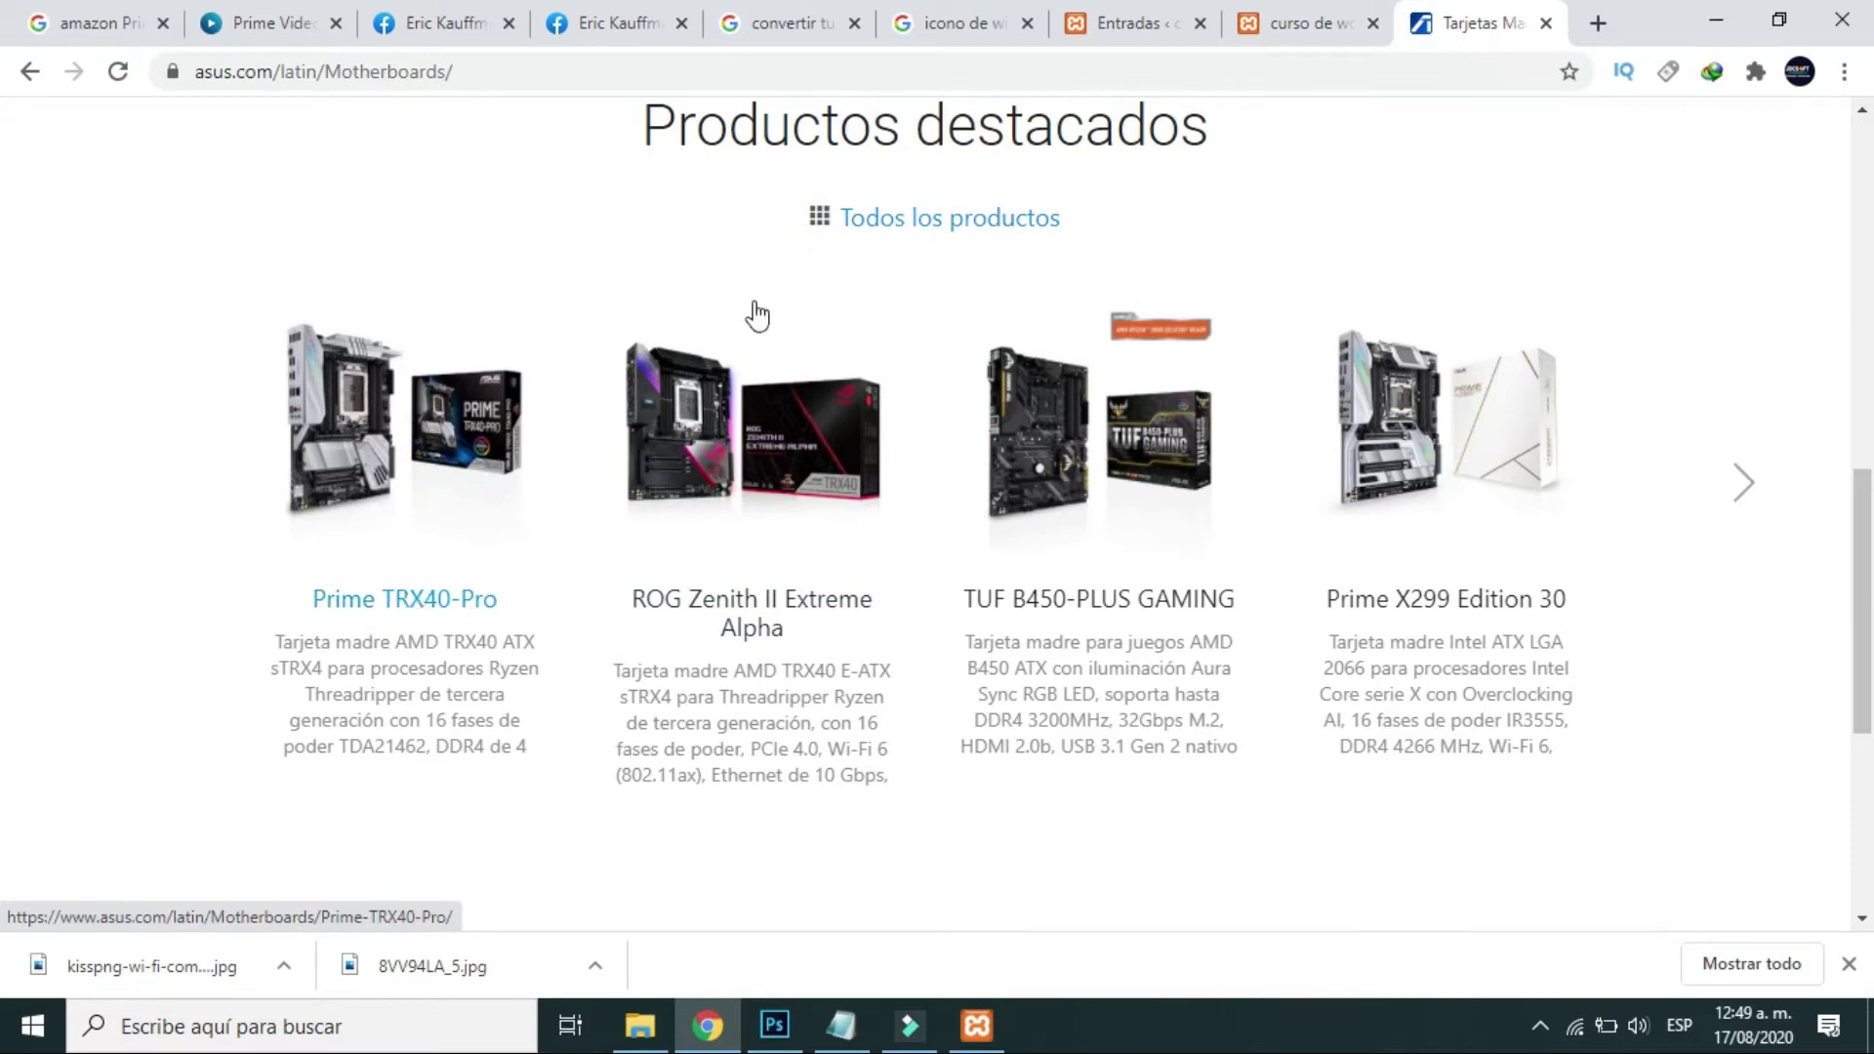
Create a new WordPress post and place the cursor in its title.
click(1132, 25)
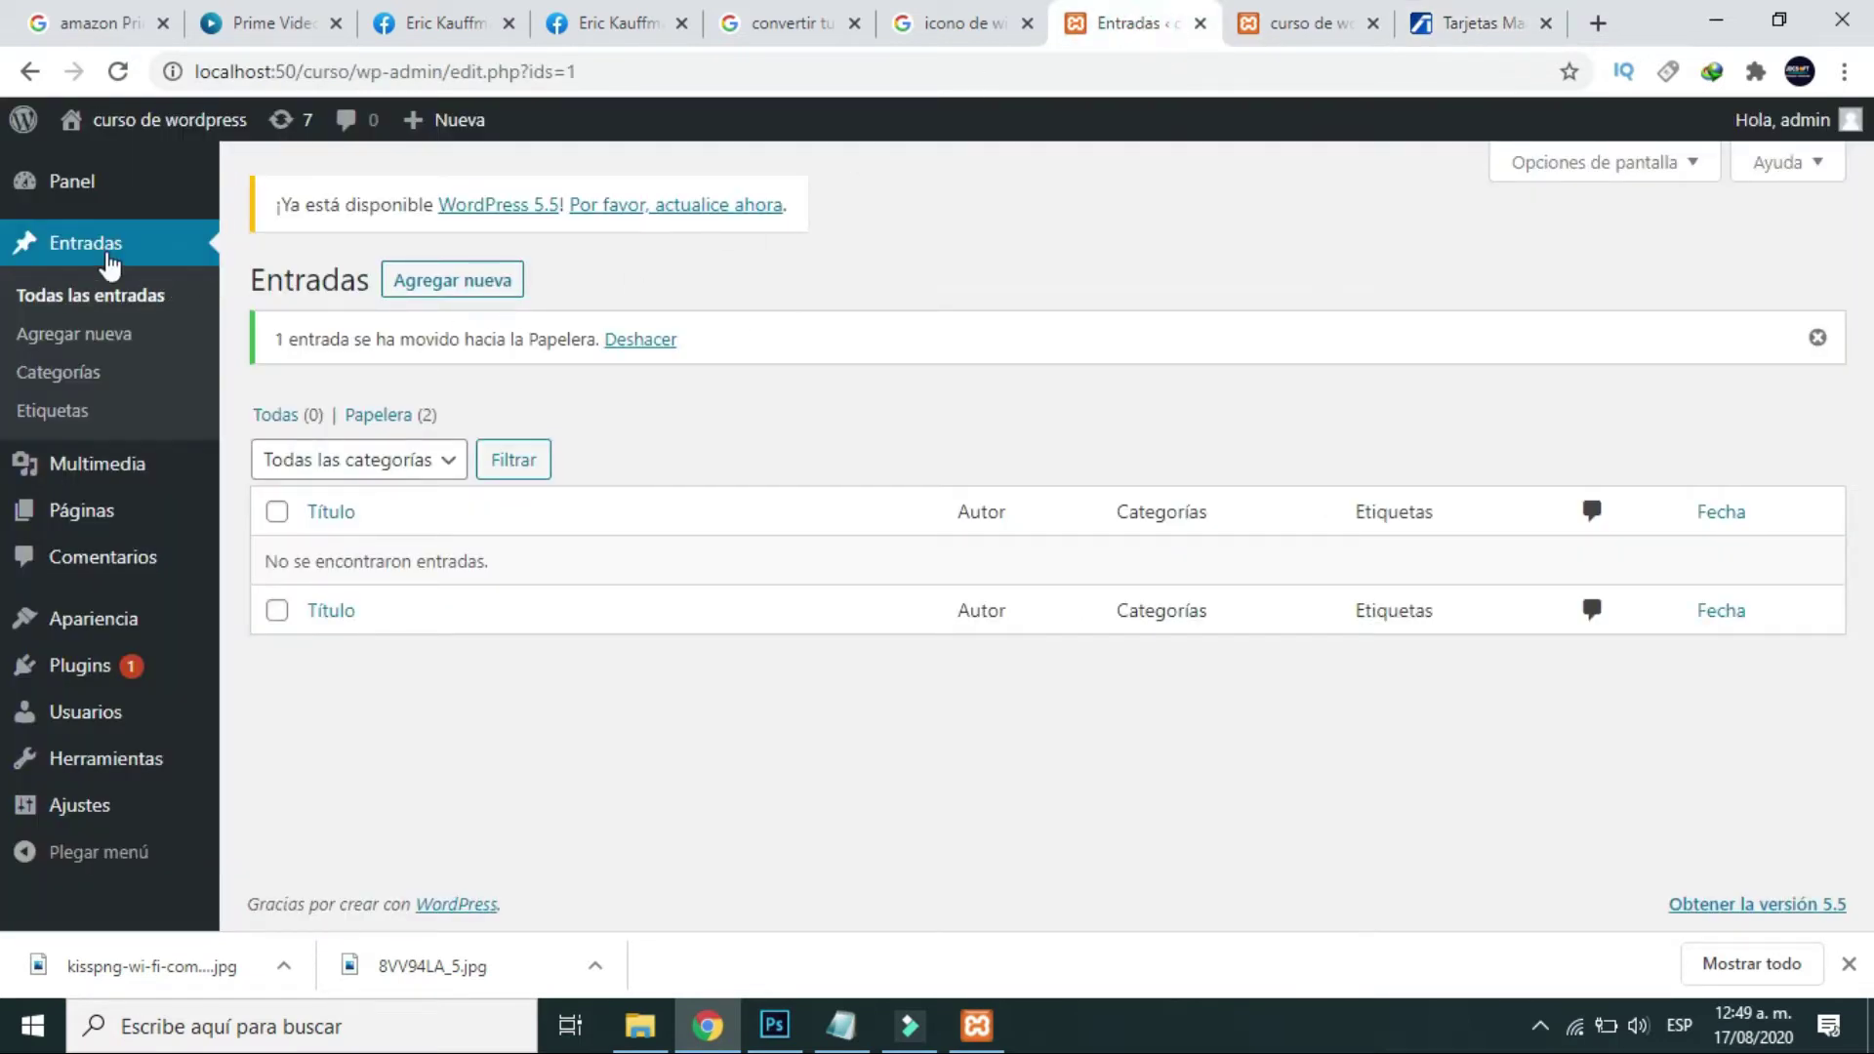
click(449, 291)
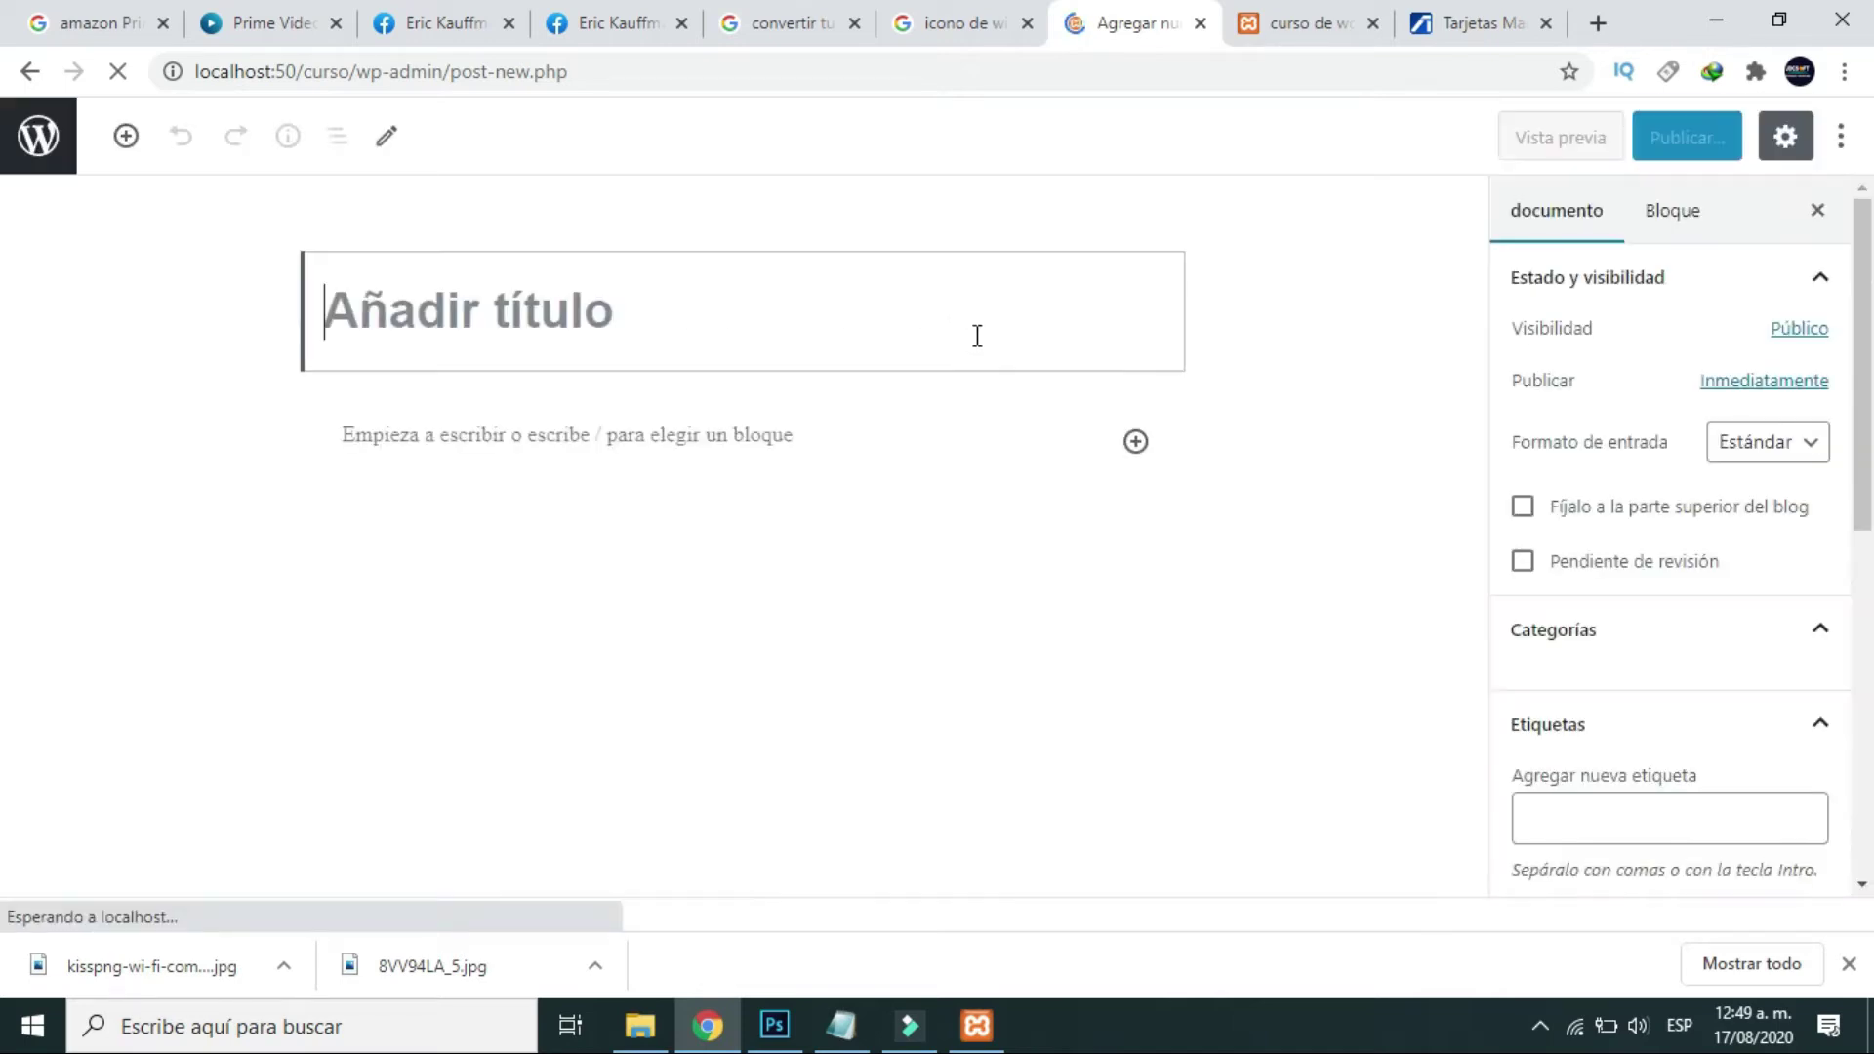
click(508, 310)
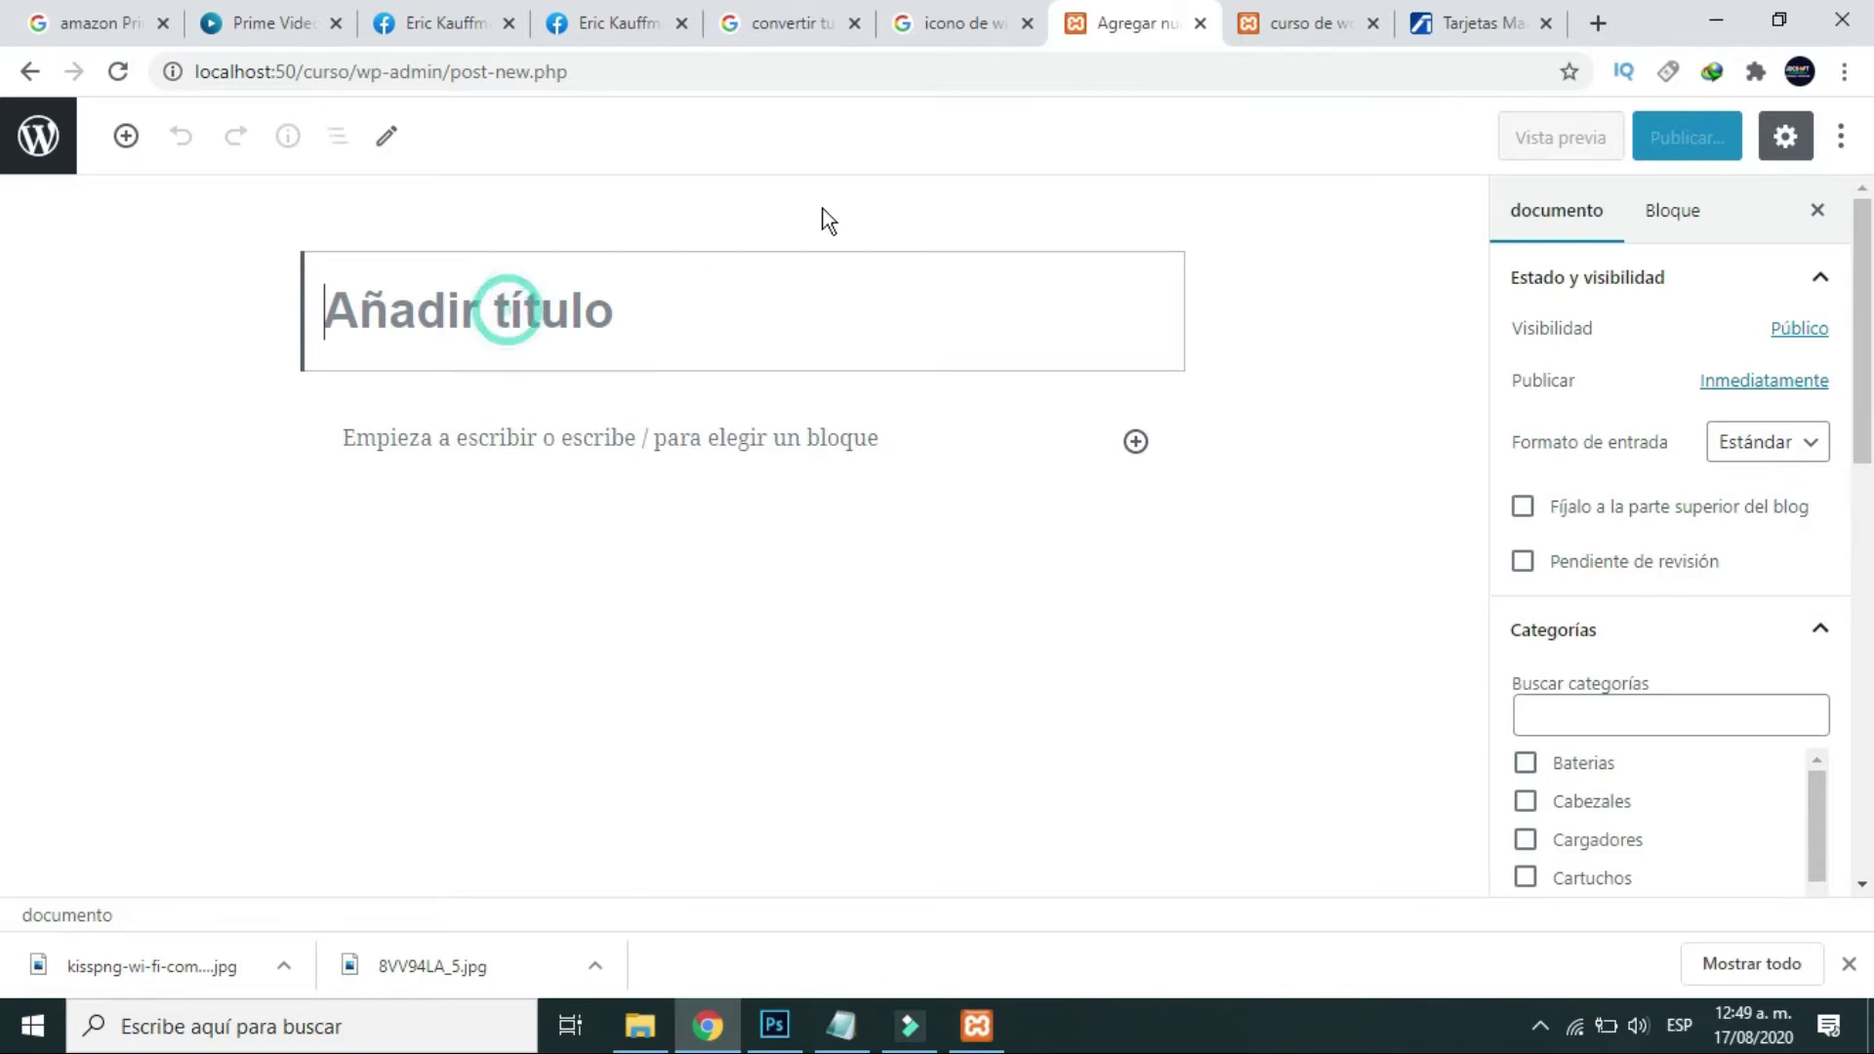
Open the Prime TRX40-Pro product page from the featured motherboards on the ASUS site.
click(1454, 23)
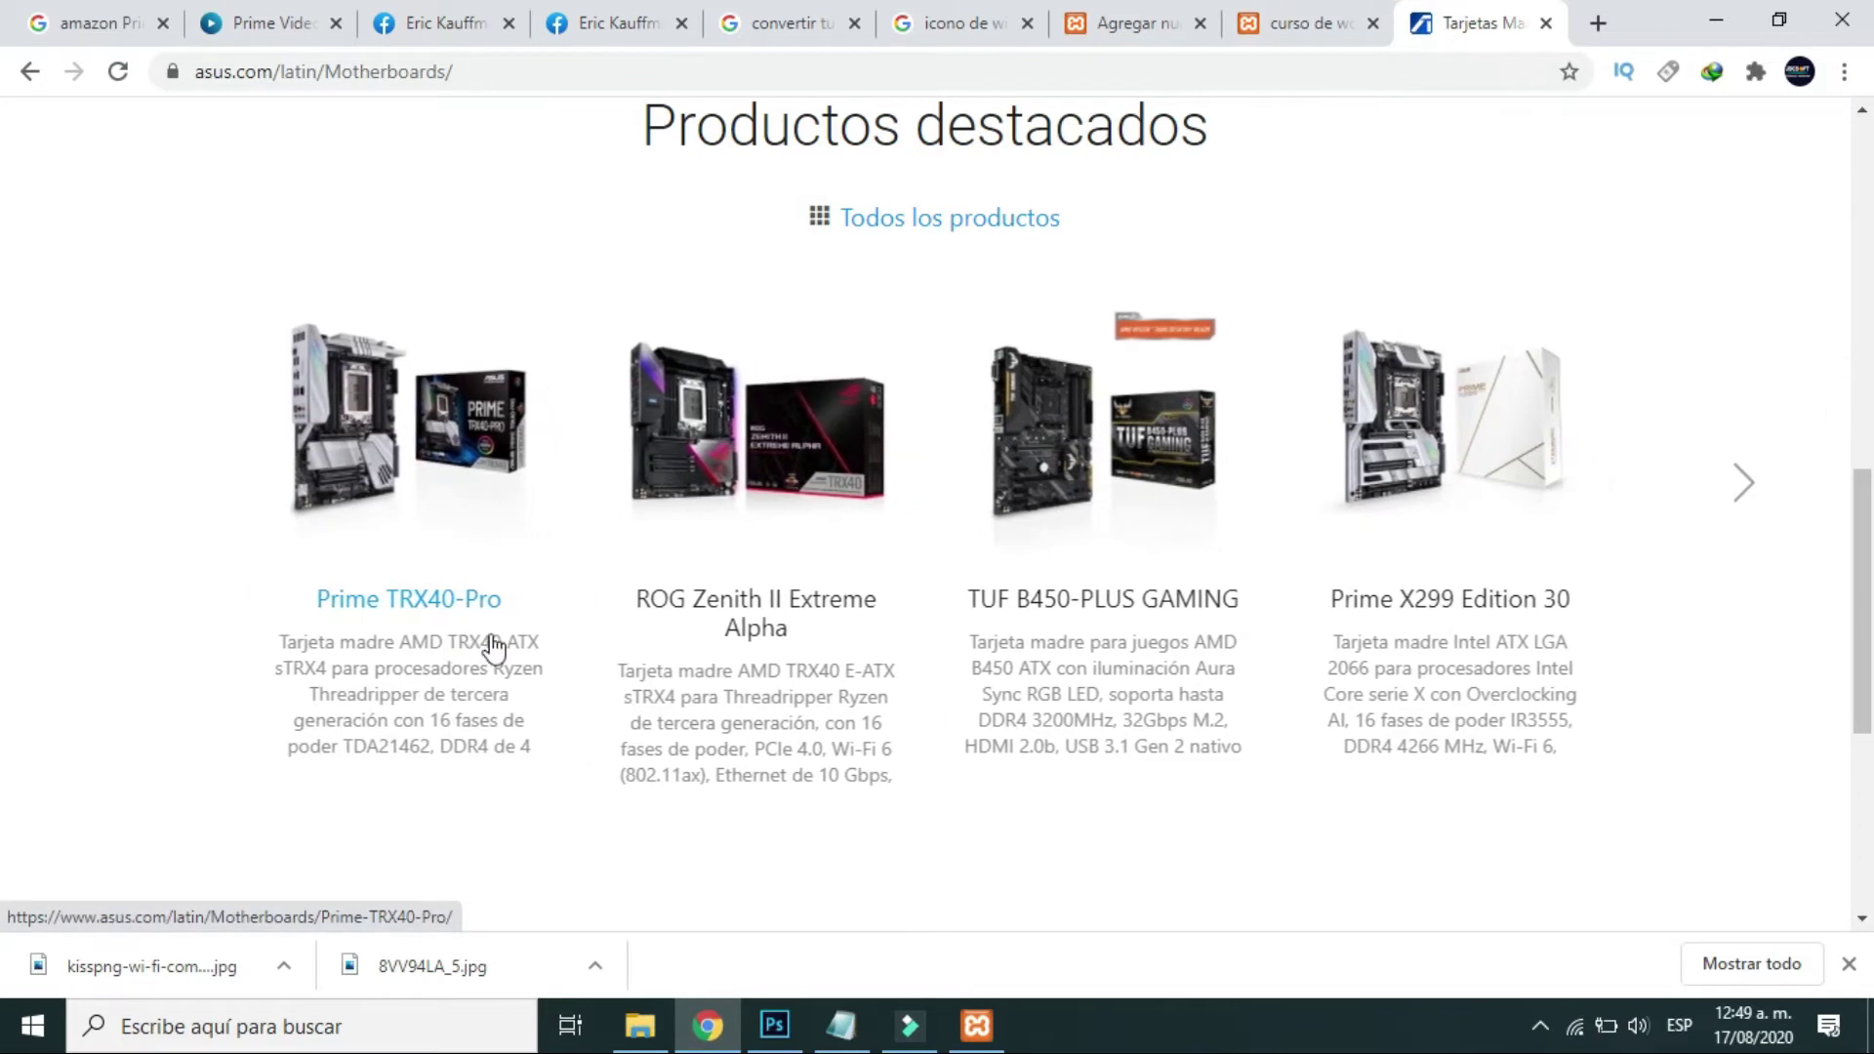
click(238, 637)
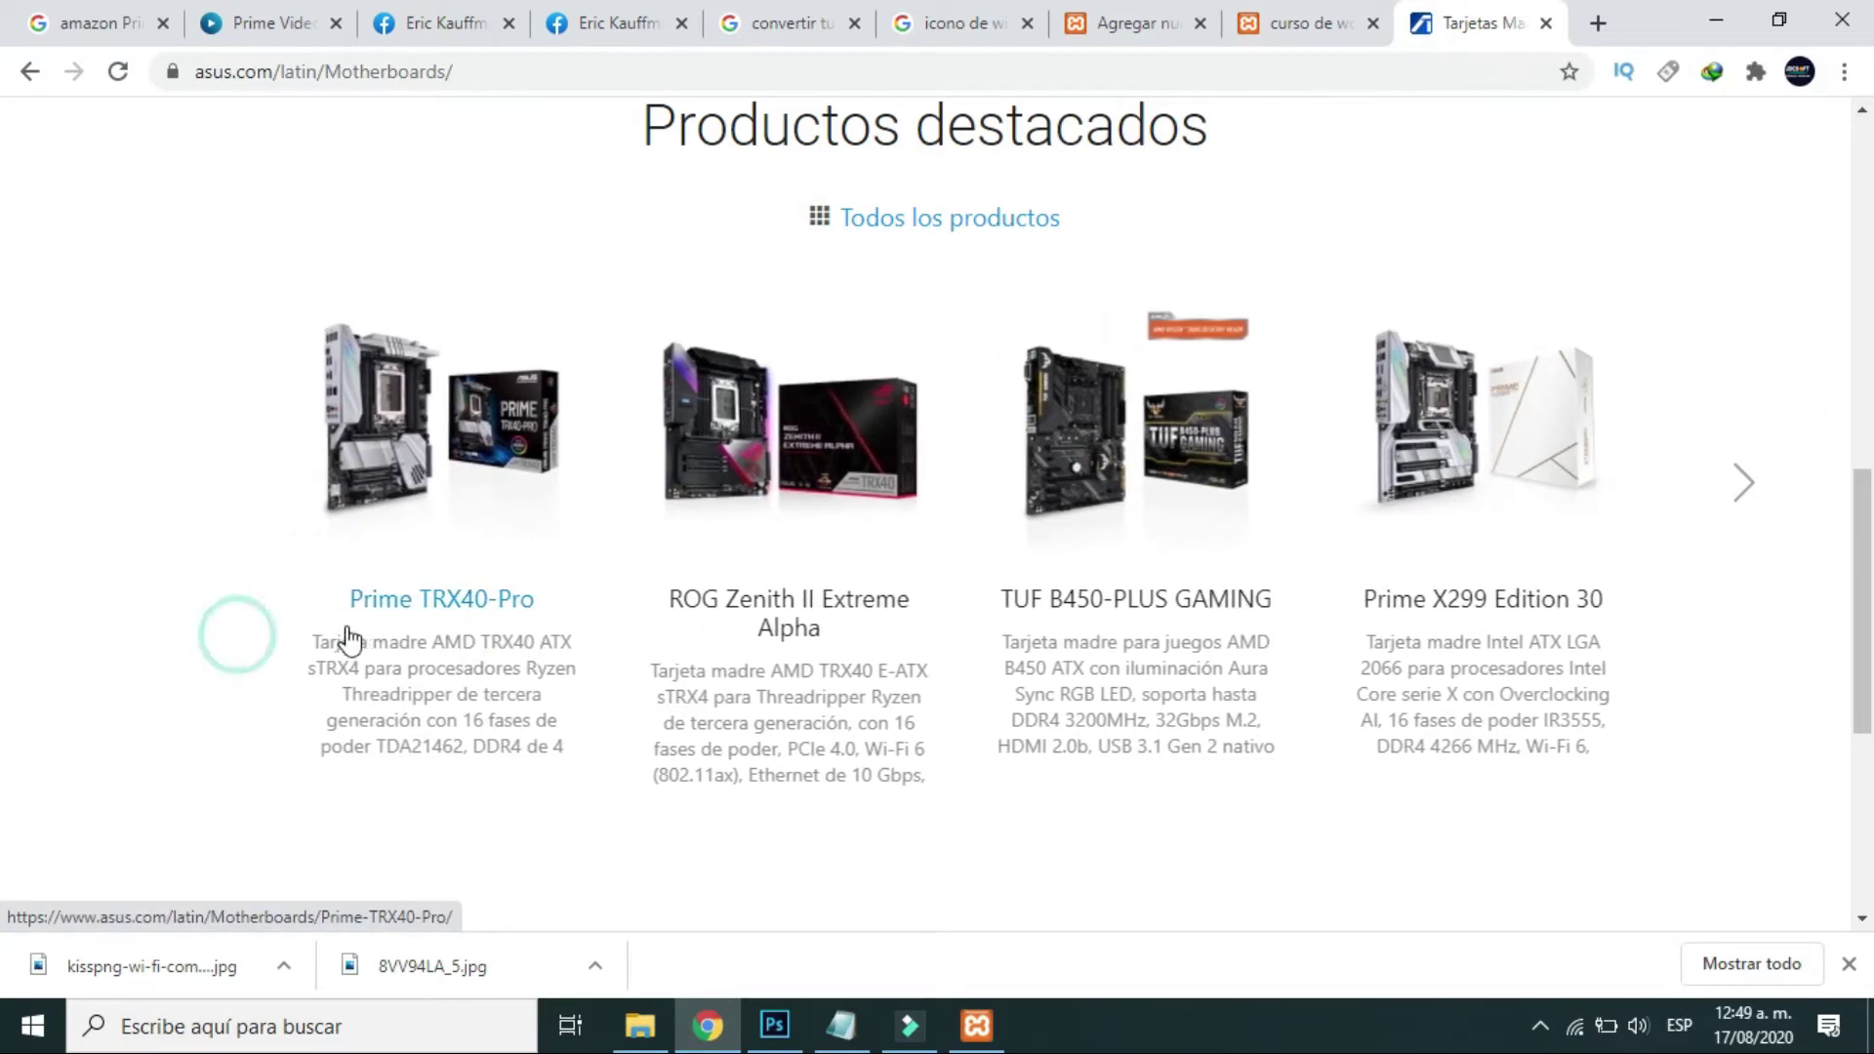
click(390, 603)
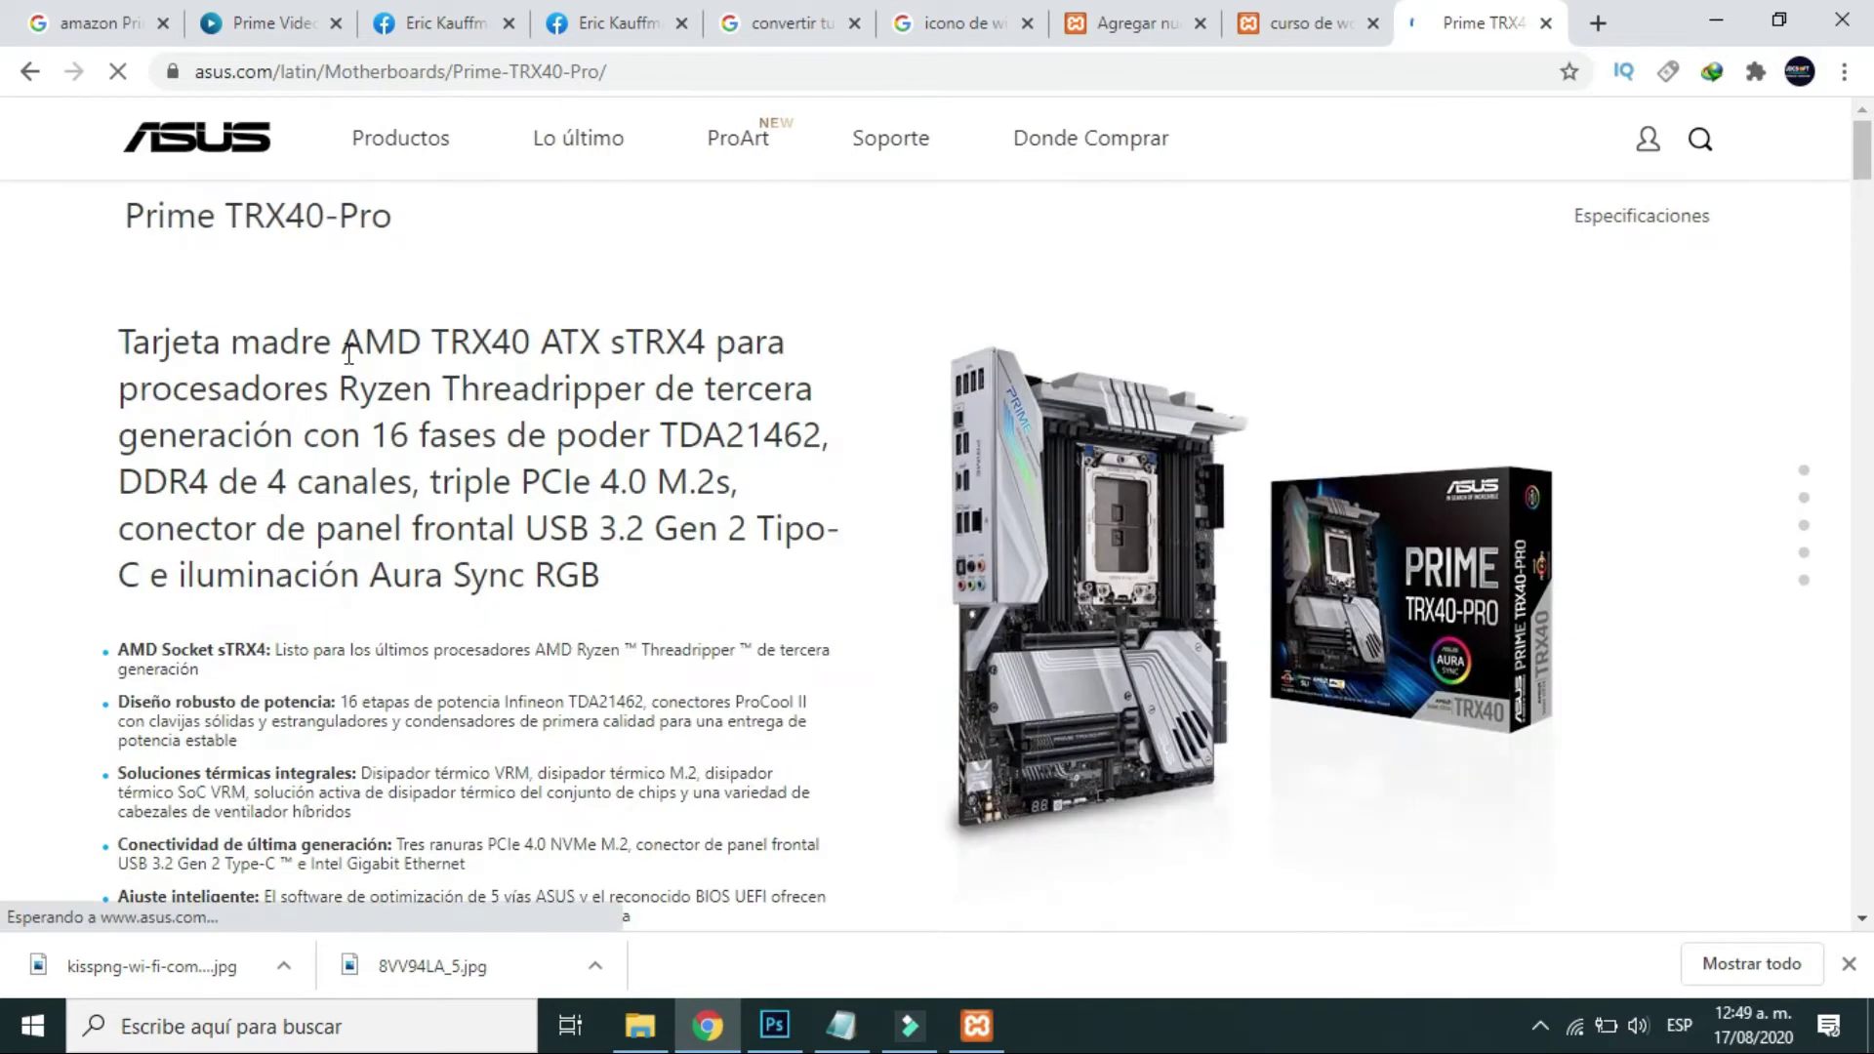
Copy the "Prime TRX40-Pro Descripción" heading text from the ASUS page and paste it as the new post's title.
click(129, 218)
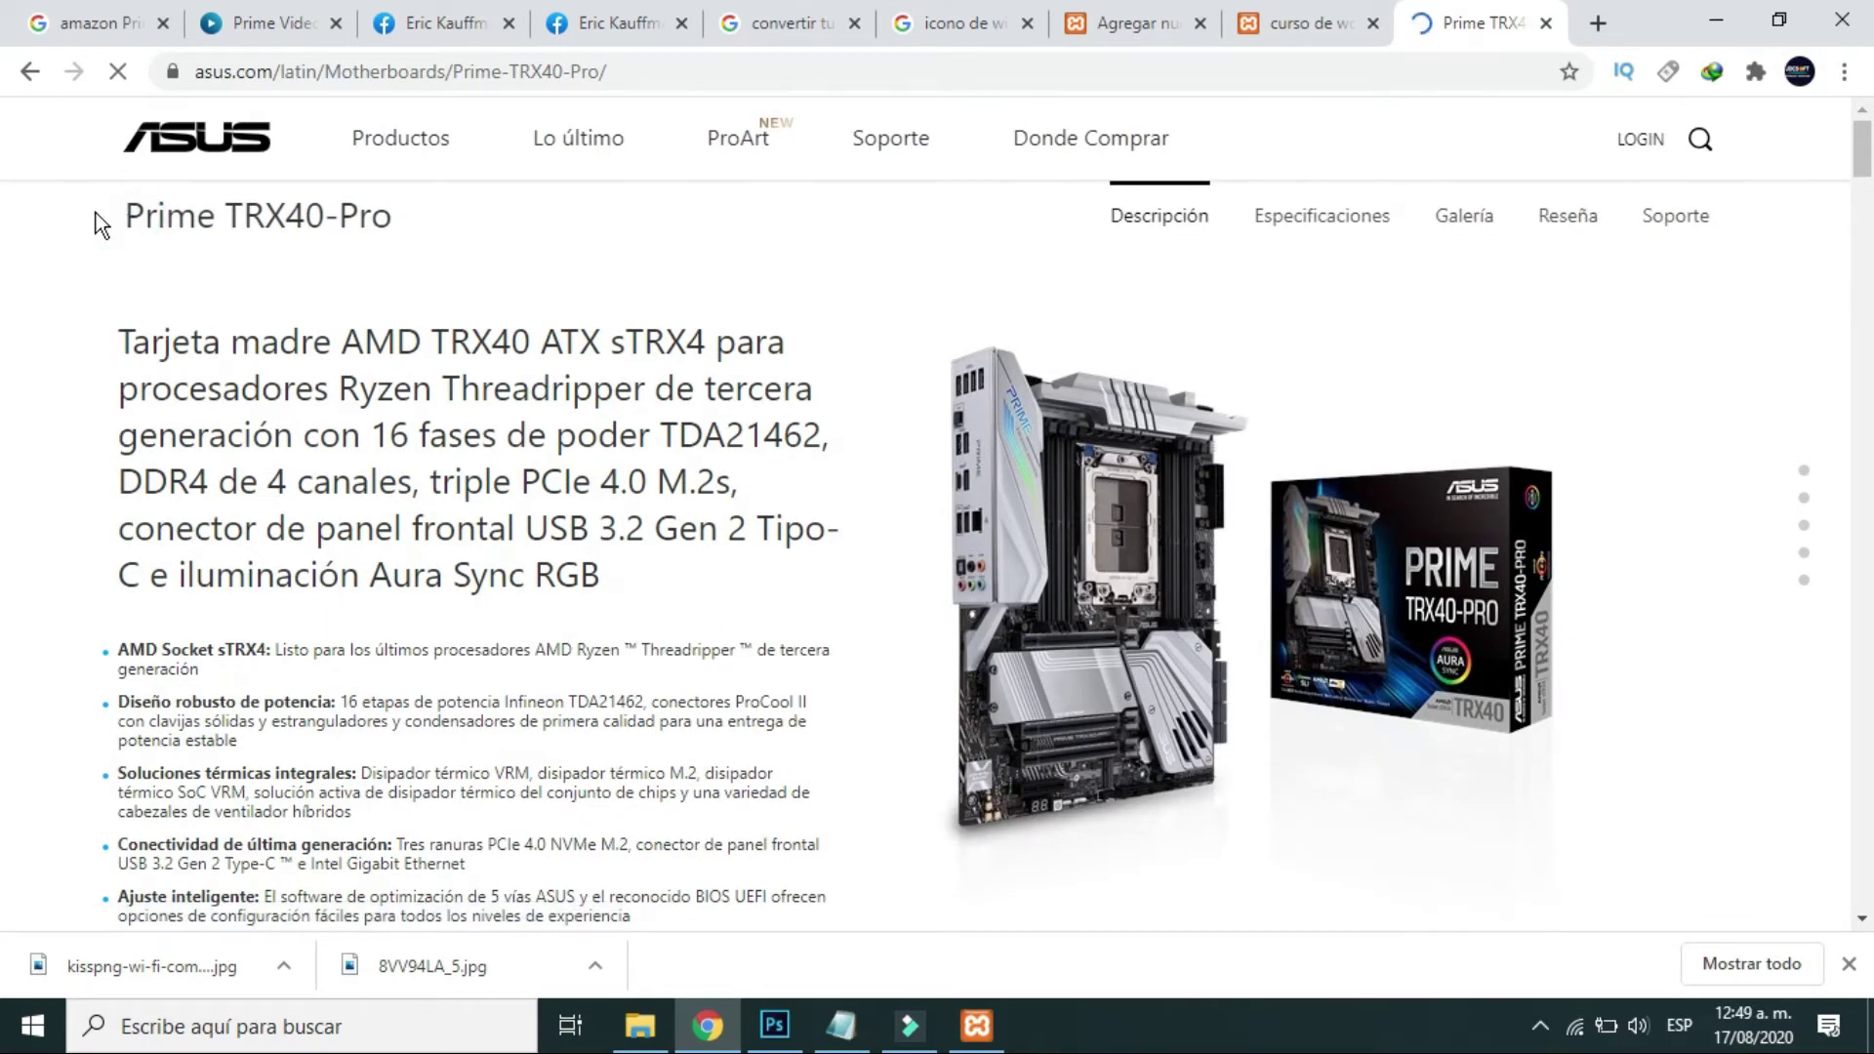
click(94, 213)
click(433, 234)
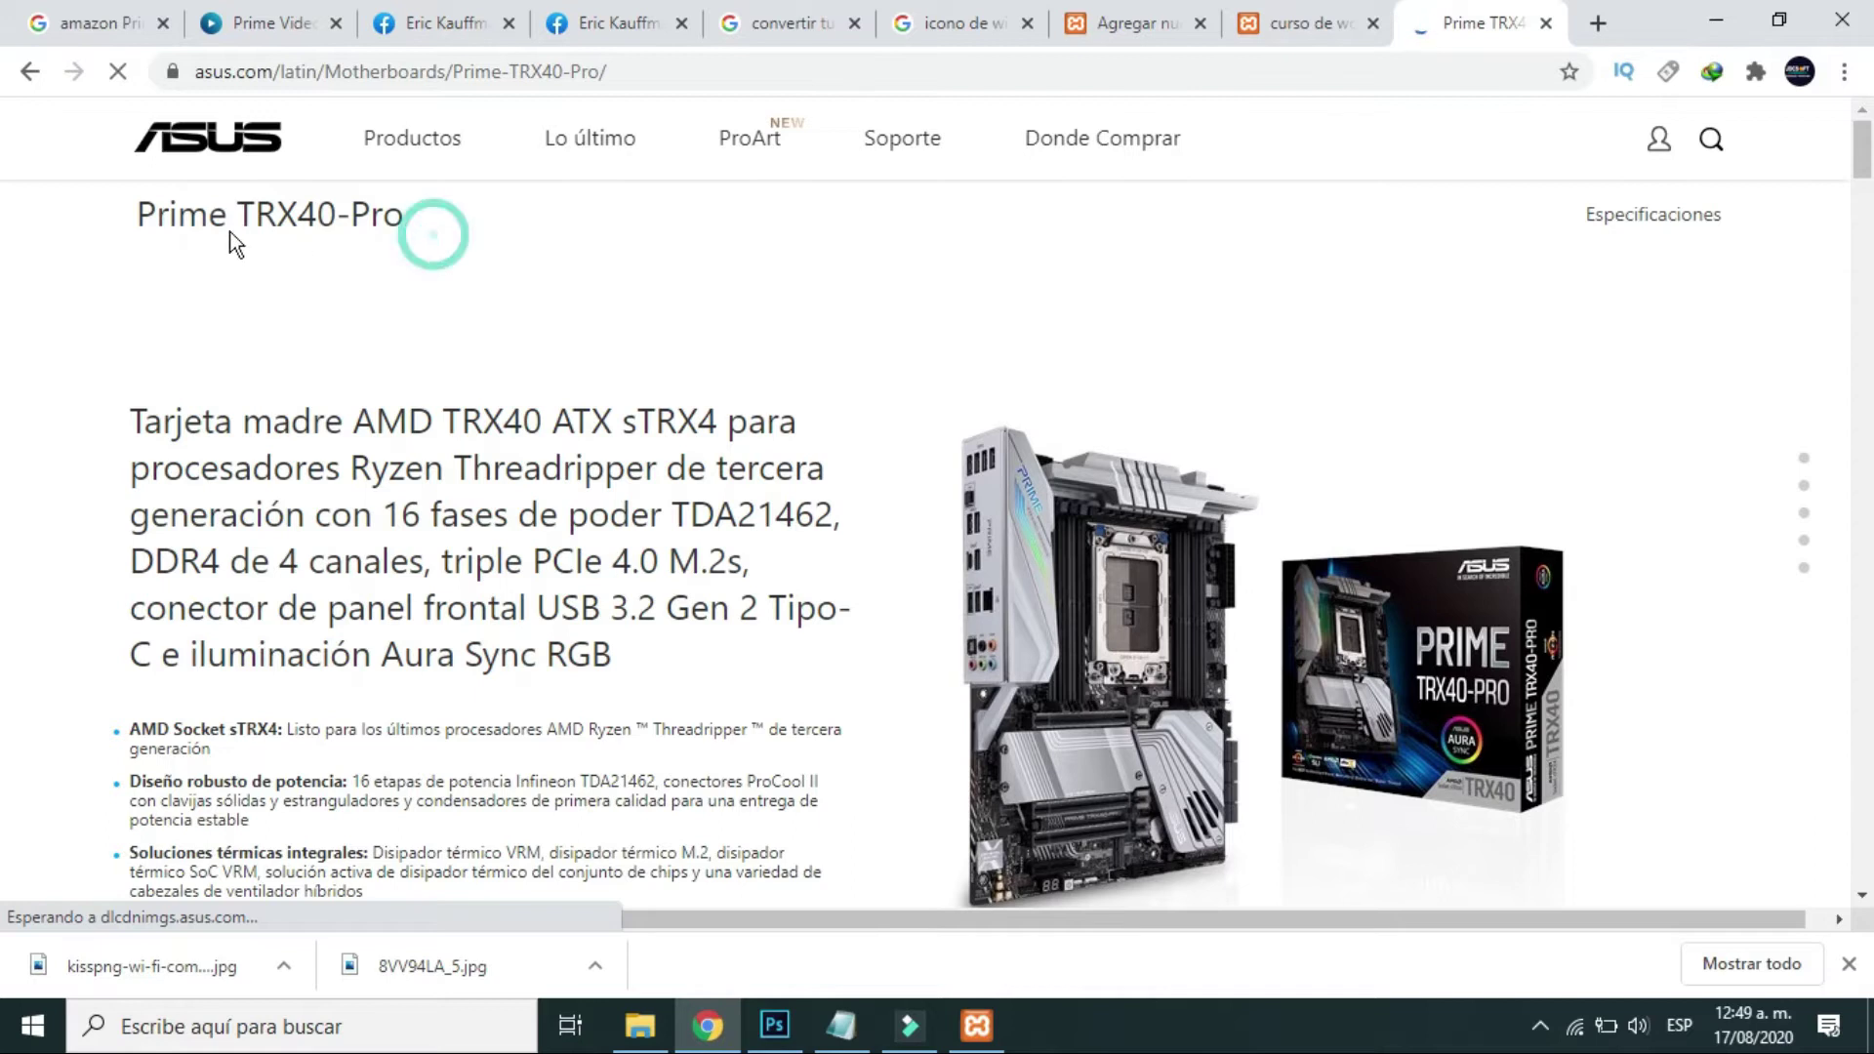
drag(264, 242, 161, 242)
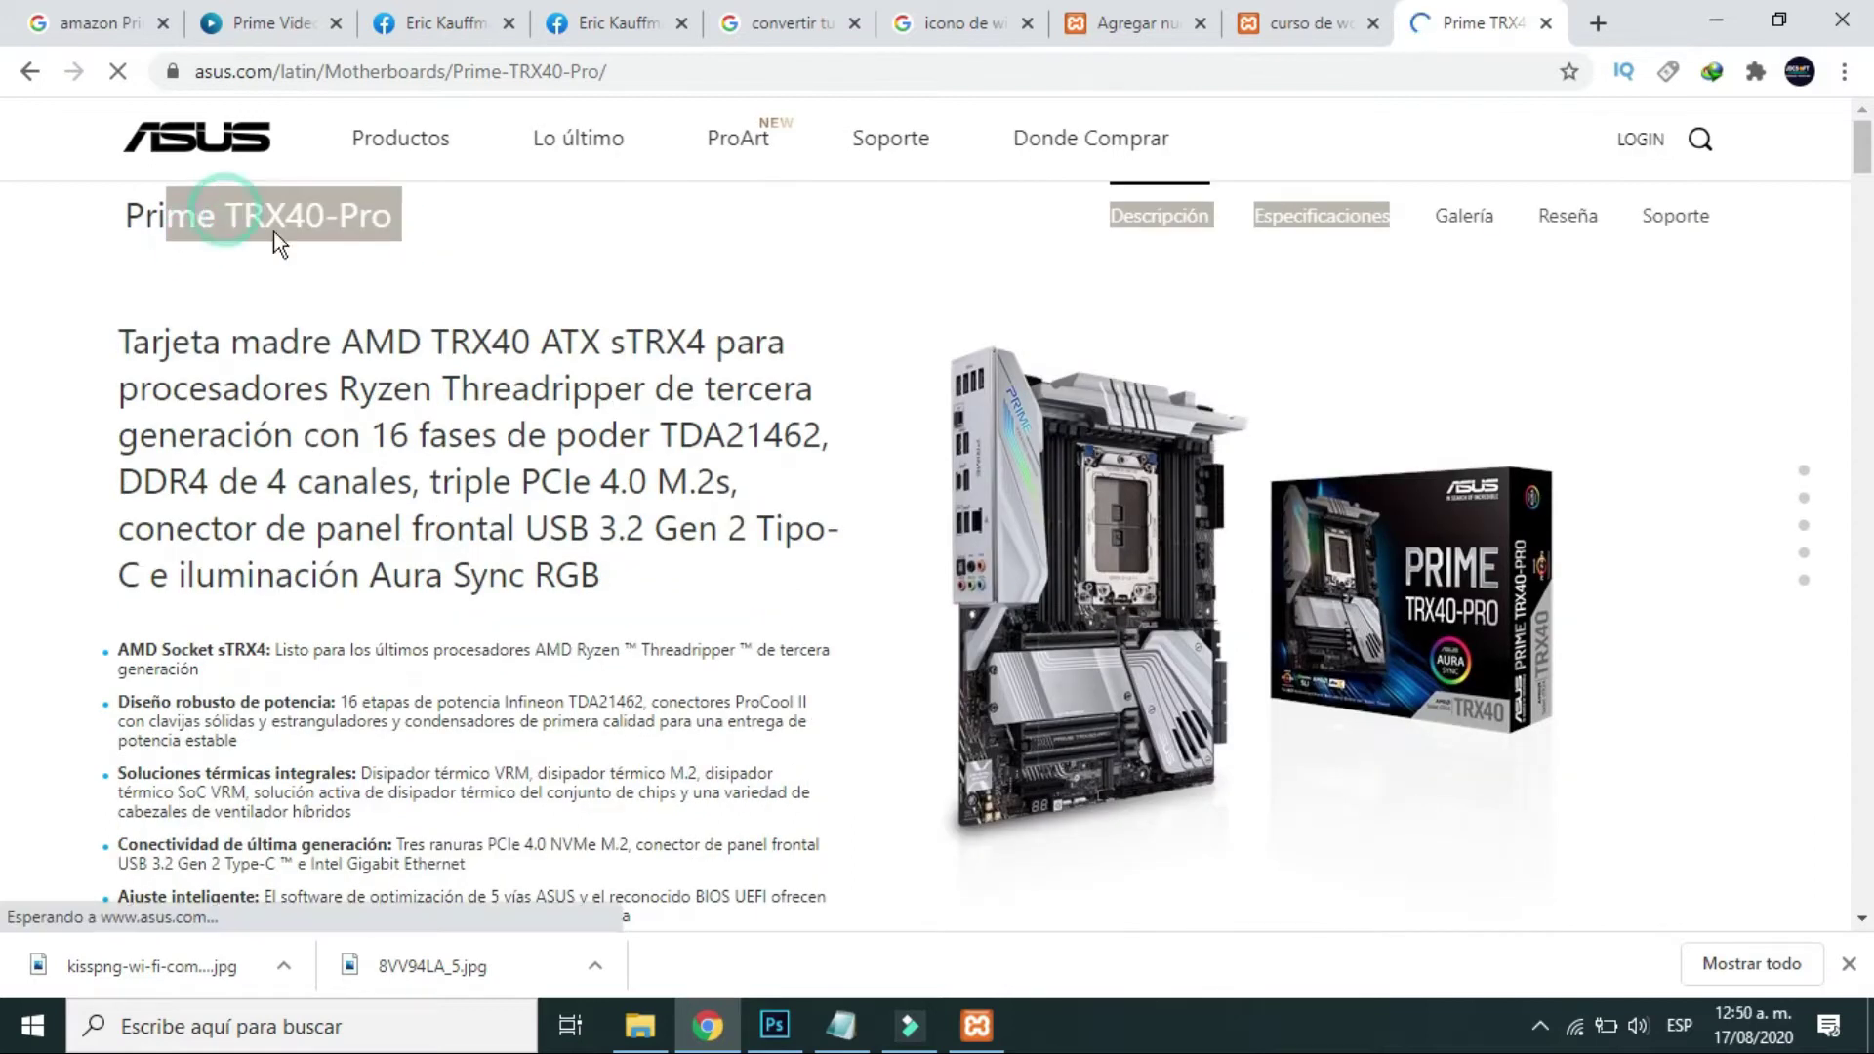
drag(424, 219, 173, 223)
right_click(174, 222)
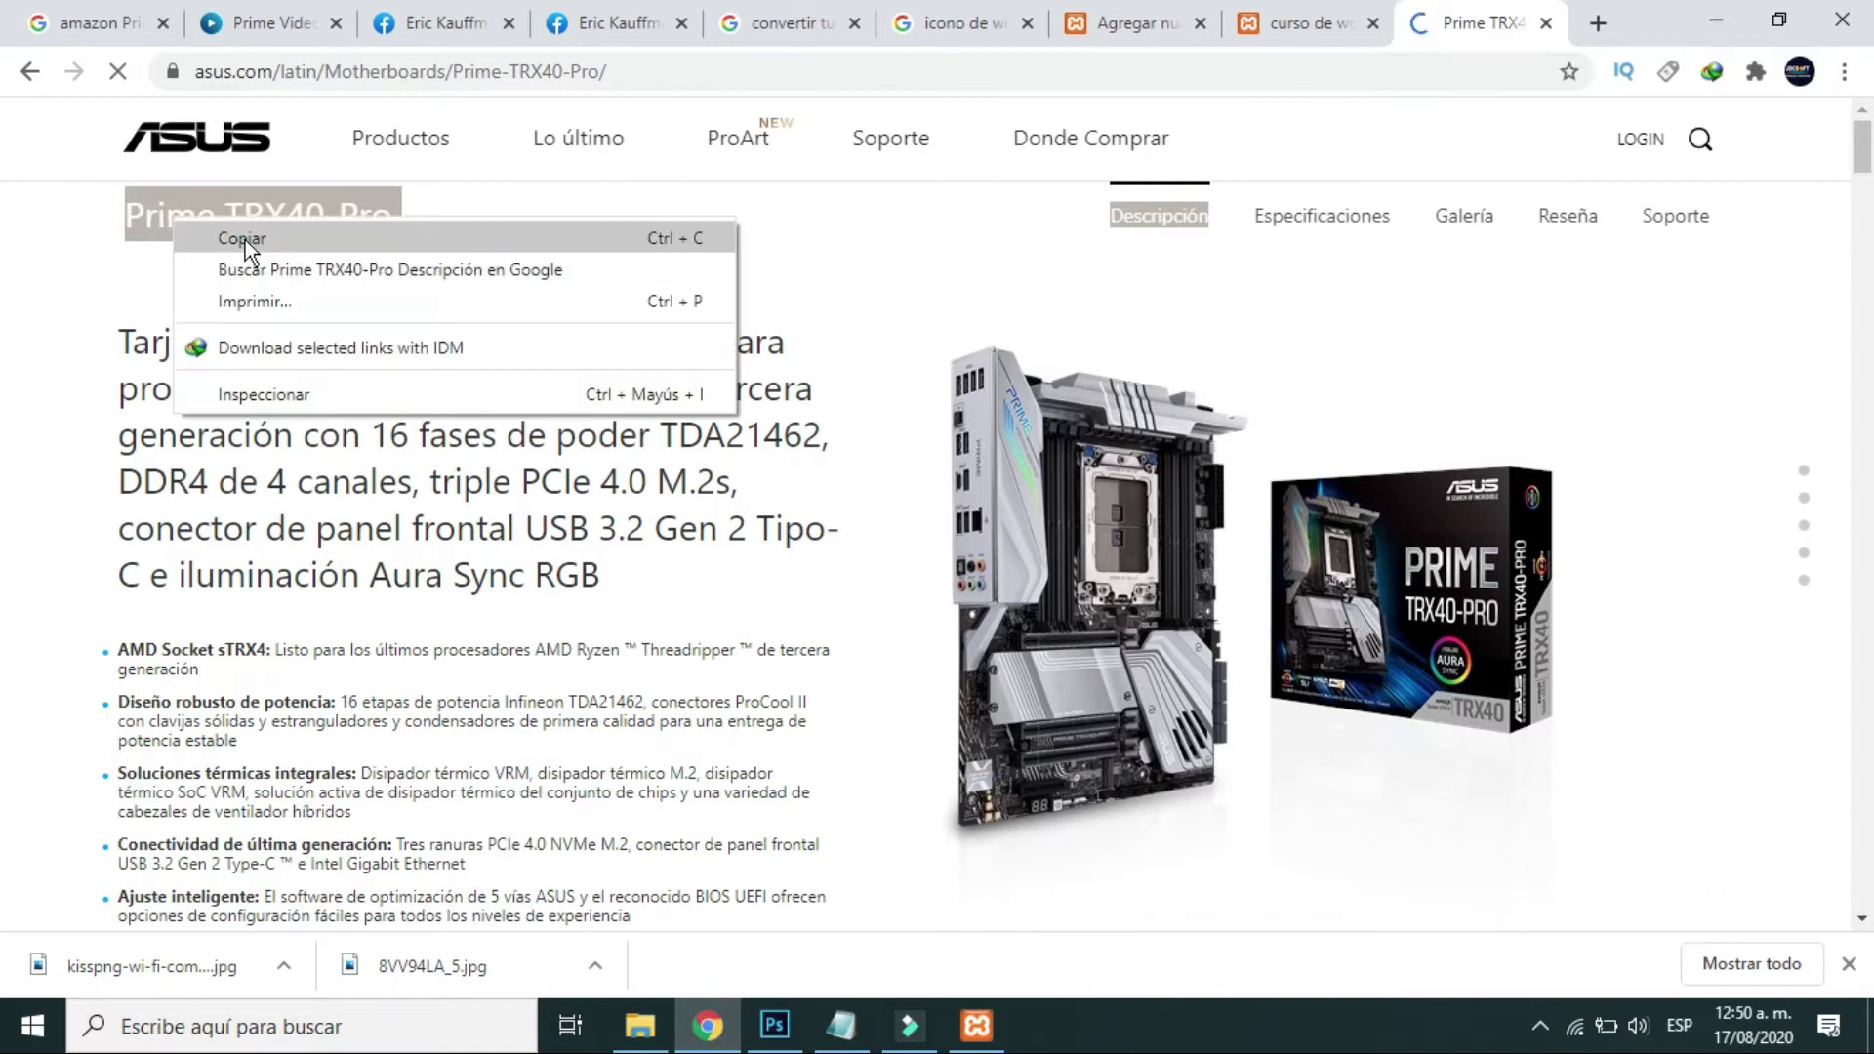
click(244, 239)
click(1137, 24)
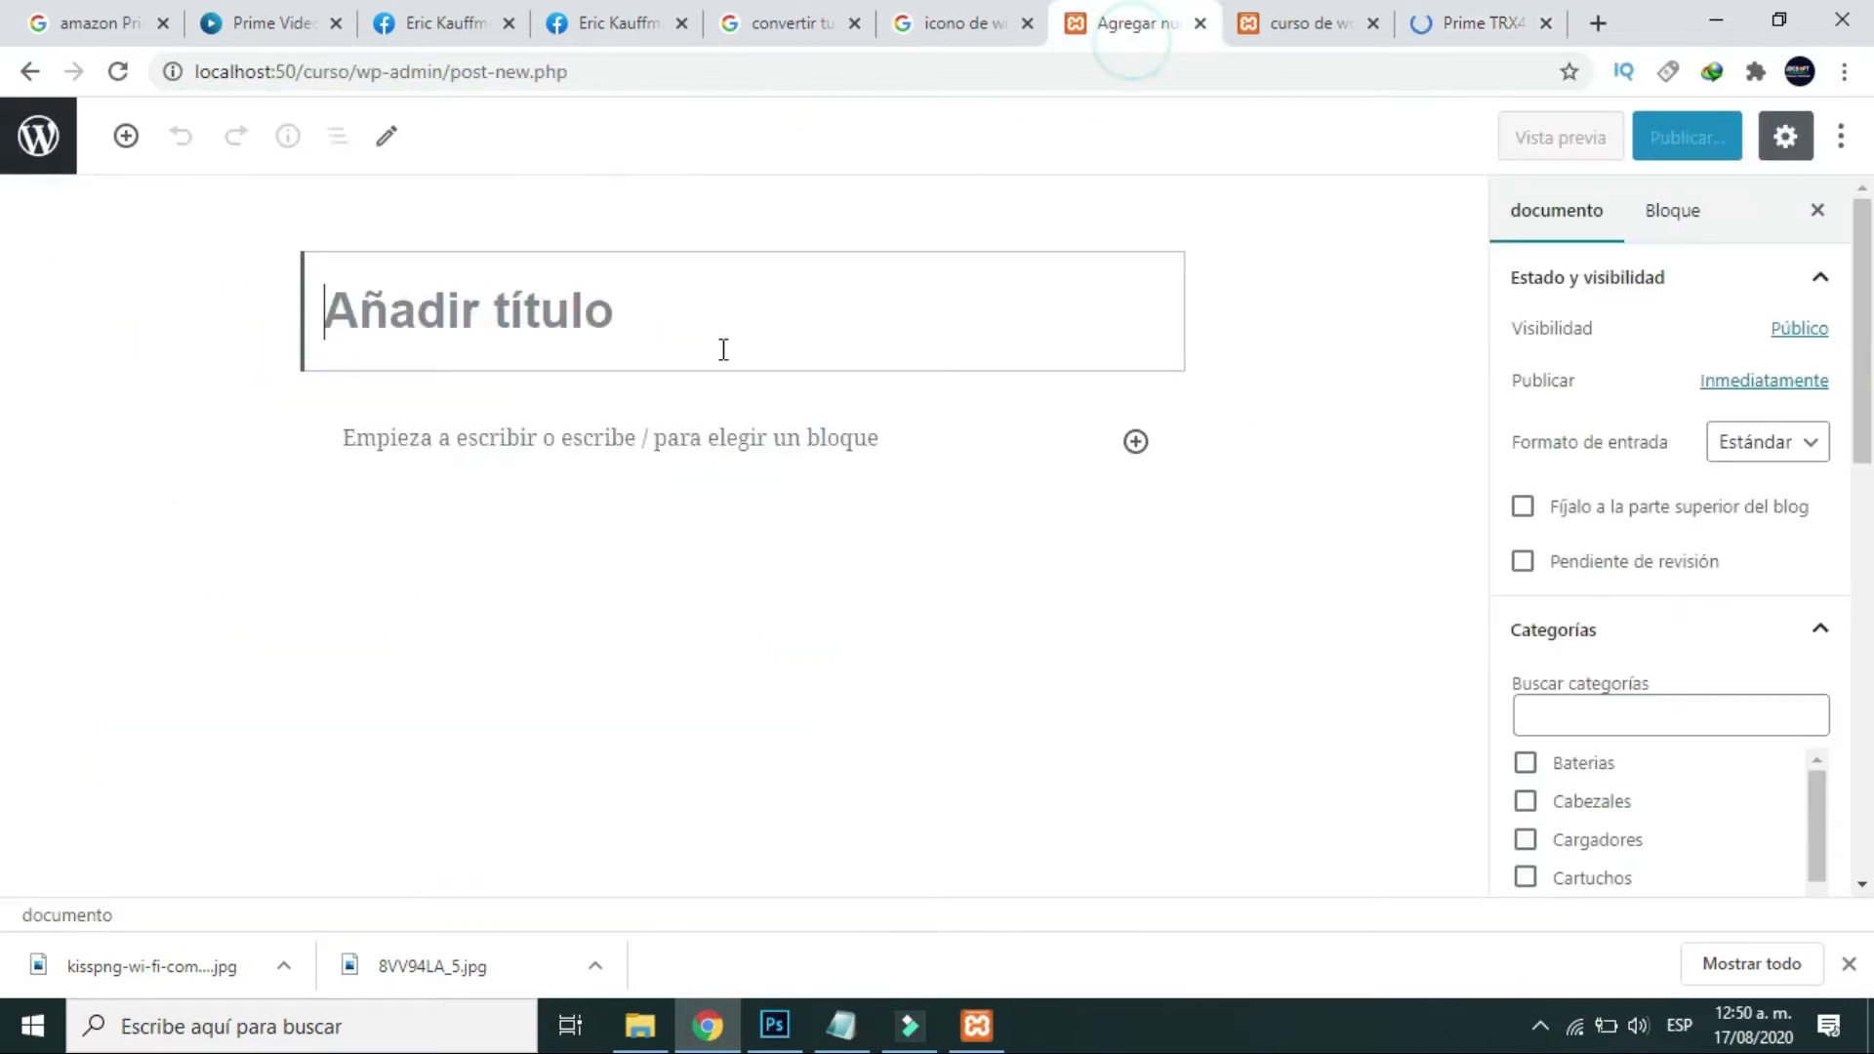
right_click(513, 322)
click(564, 520)
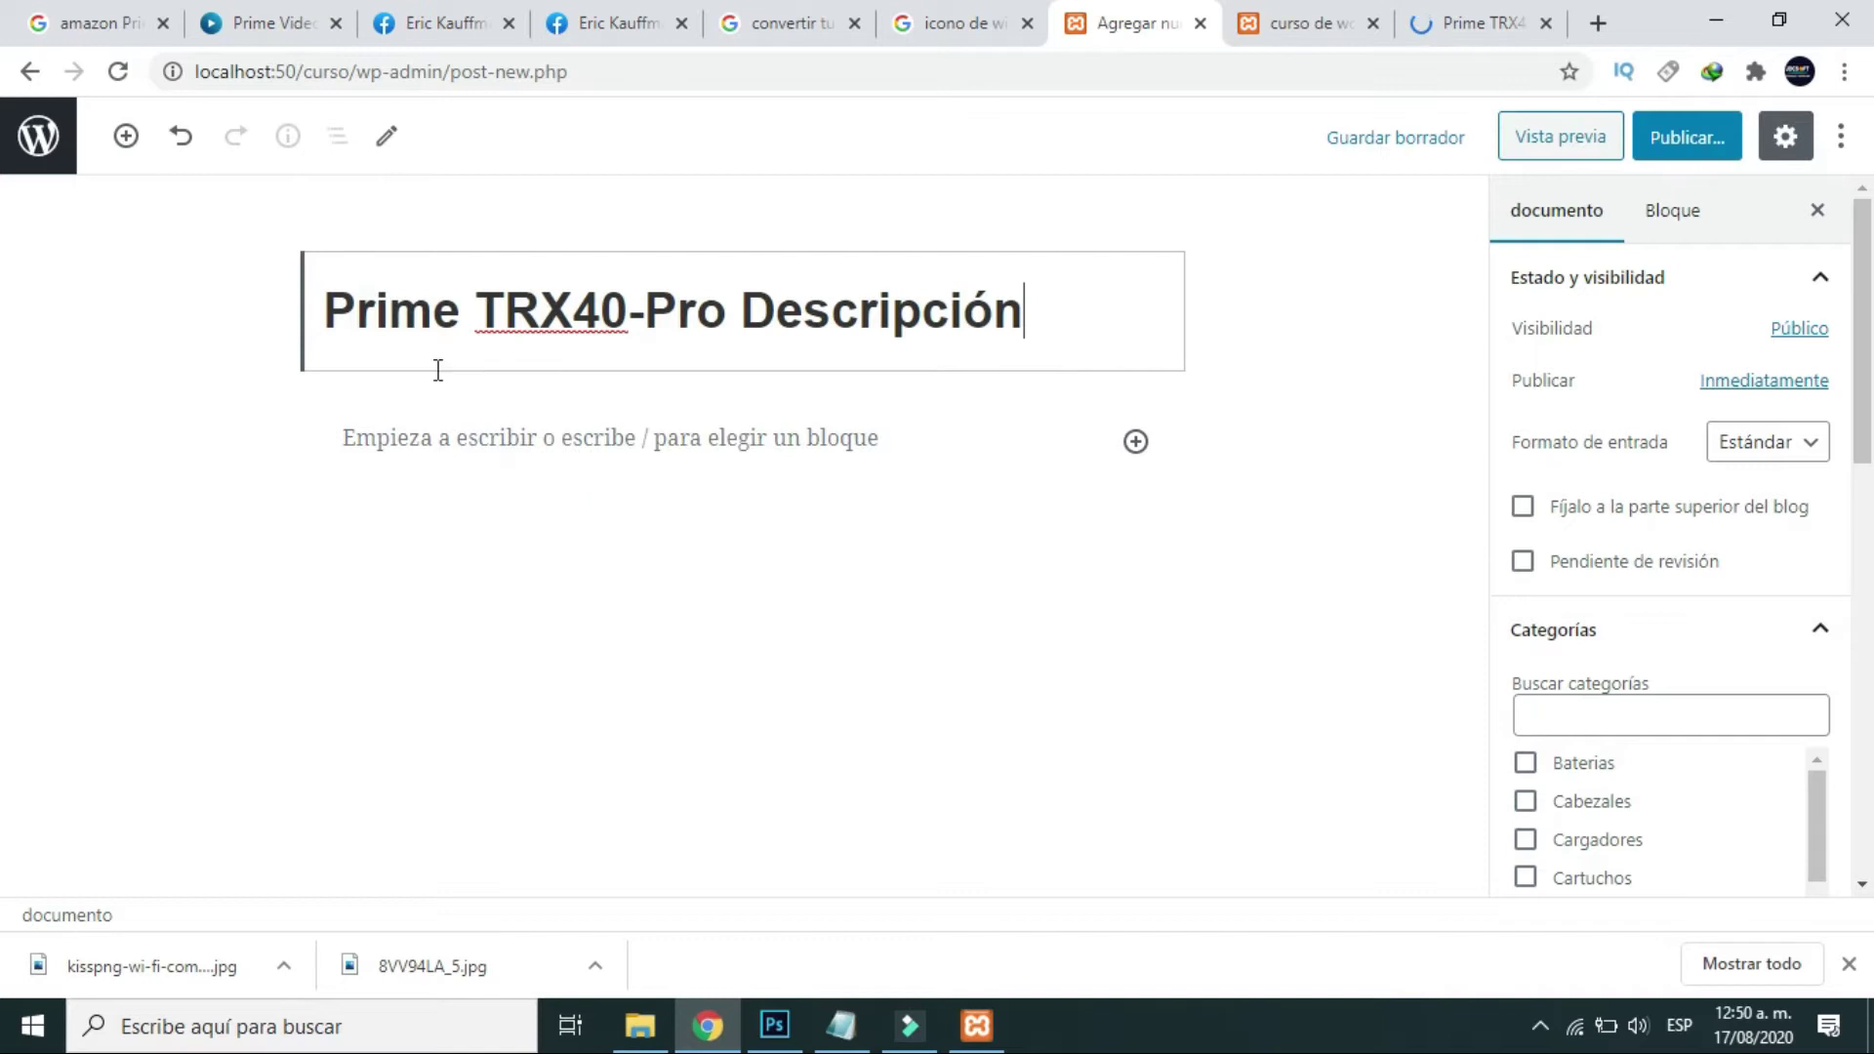
Add "PLACA ASUS" before the title text and a period after "Descripción", and start an empty paragraph below.
click(321, 306)
text(PLACA )
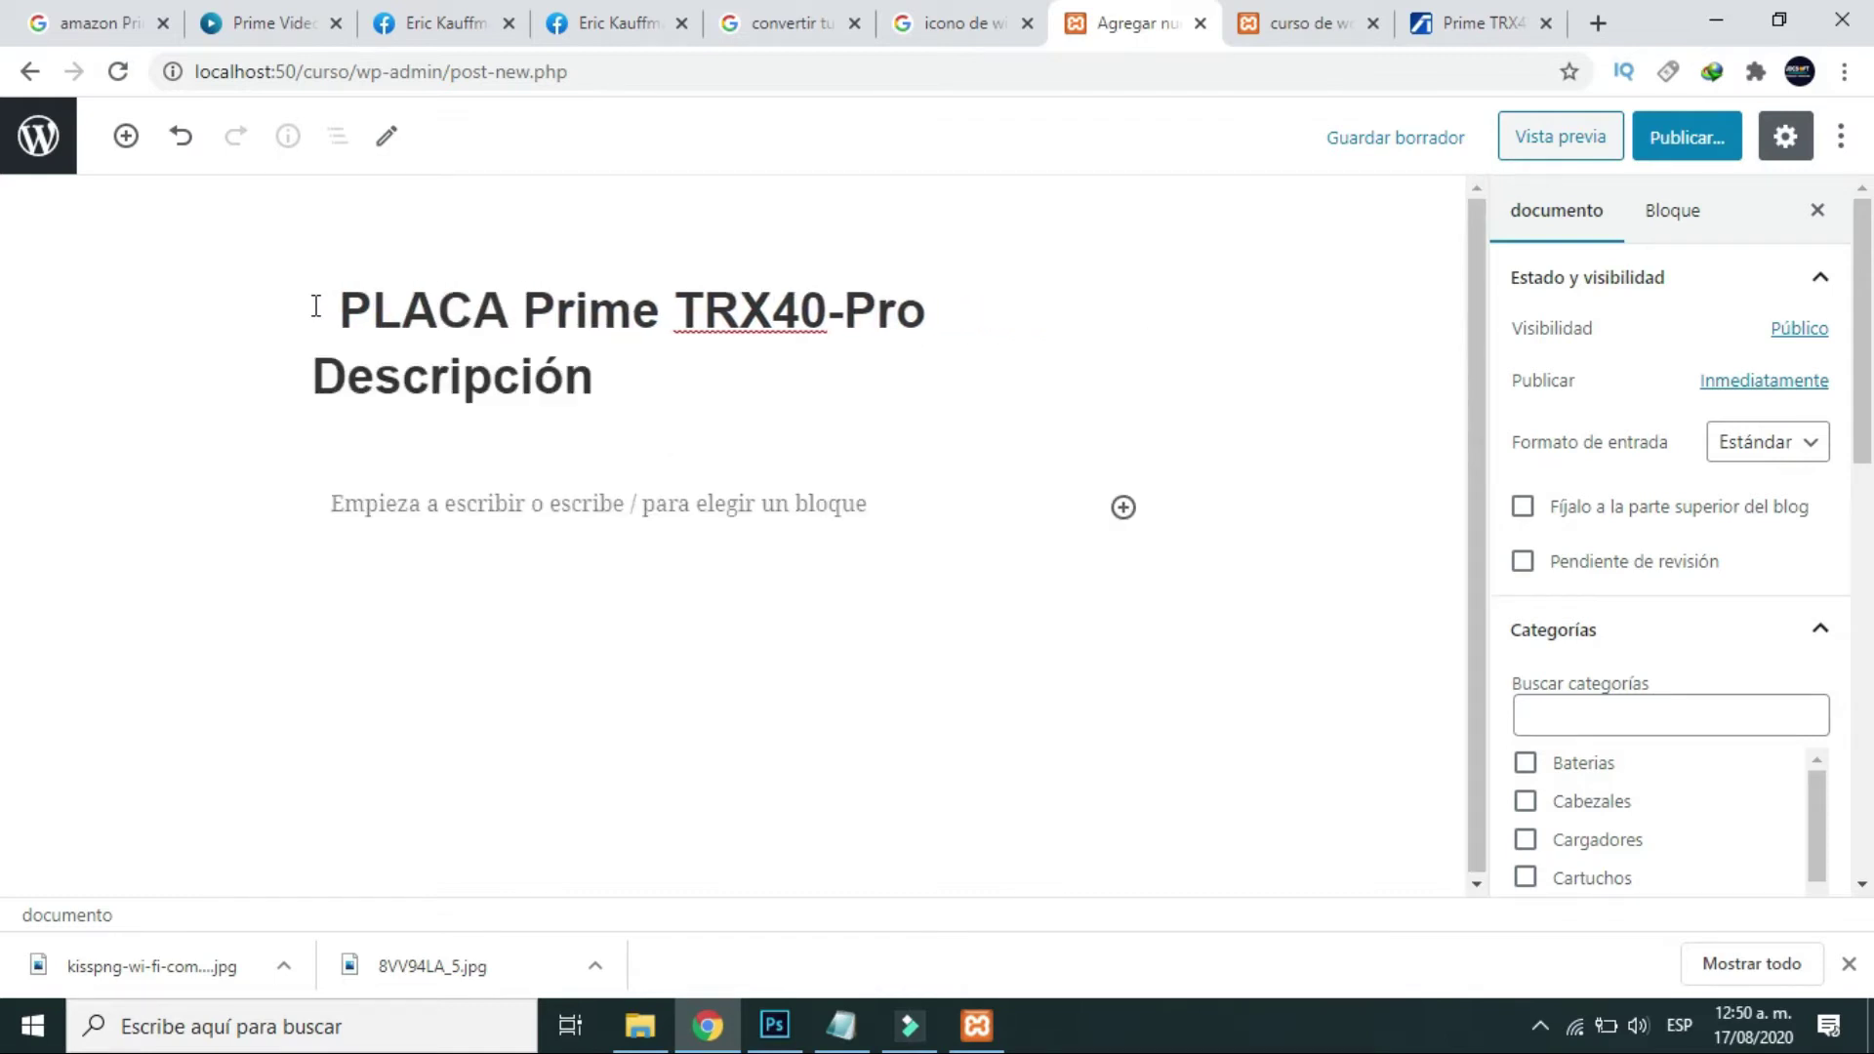
text(ASU)
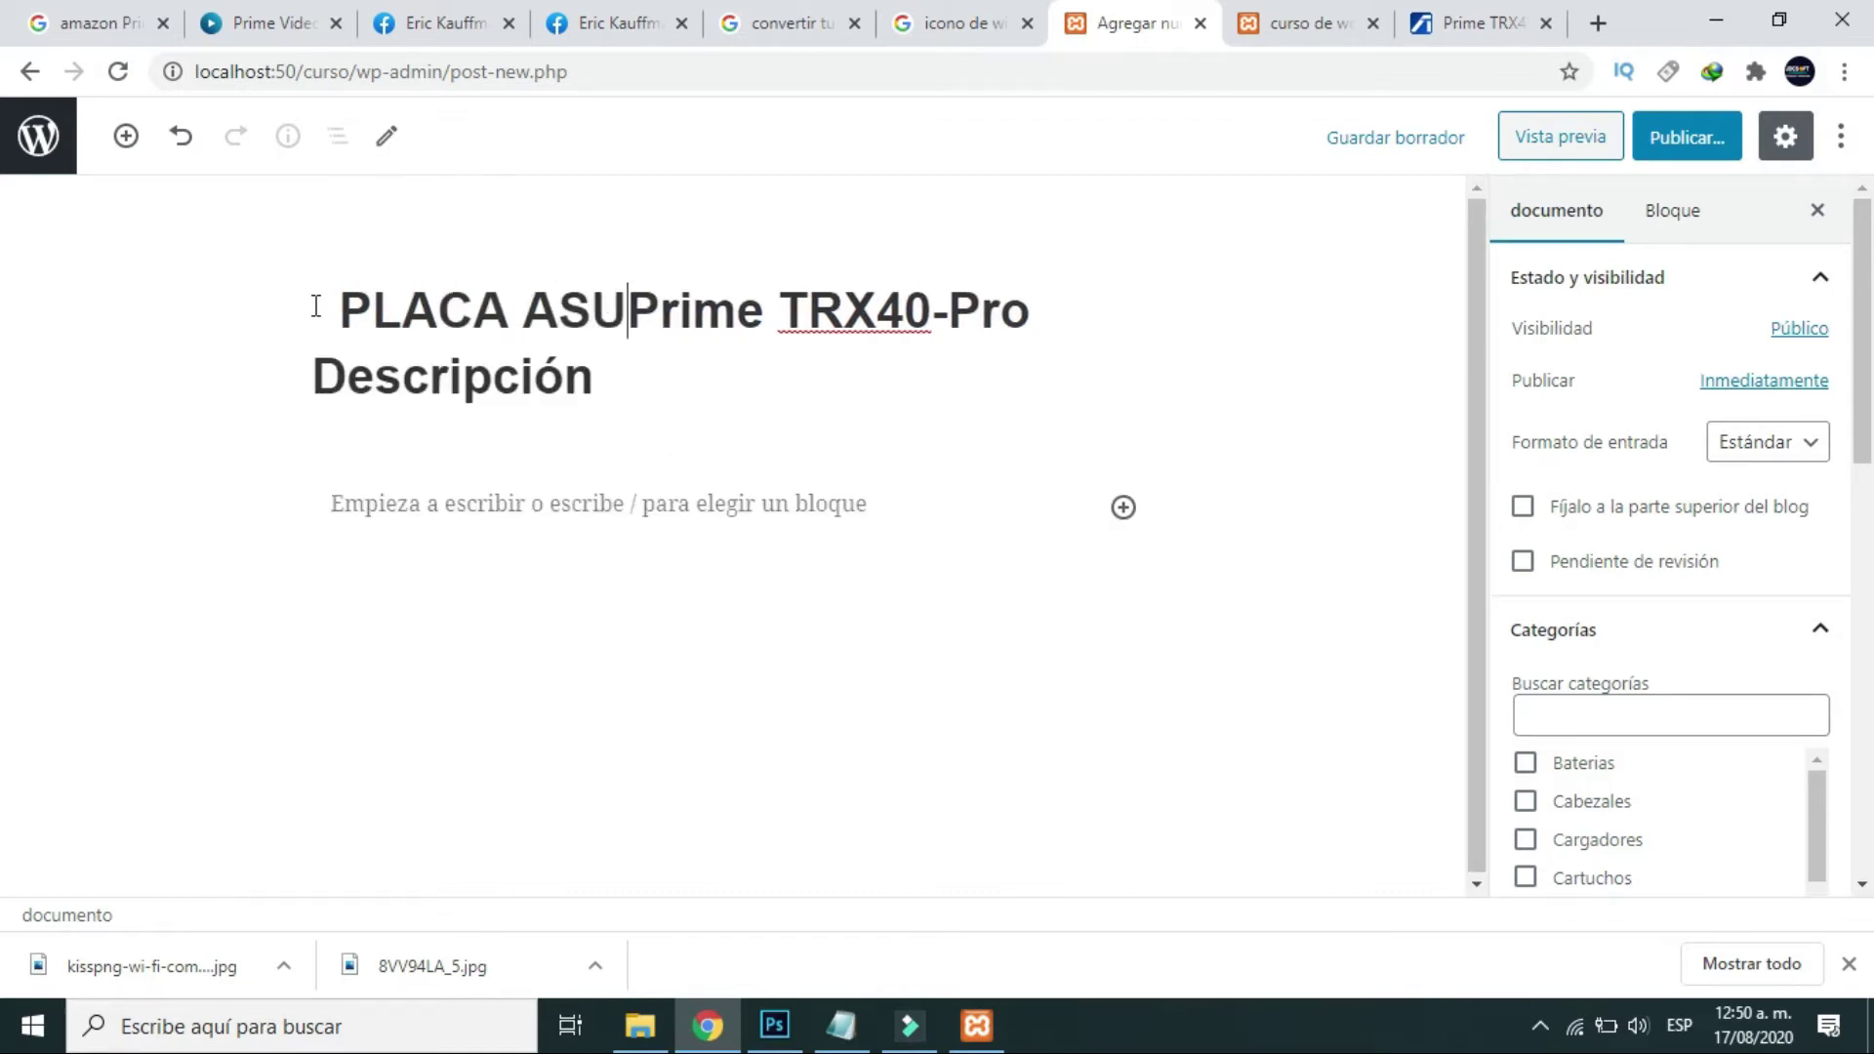
text(S)
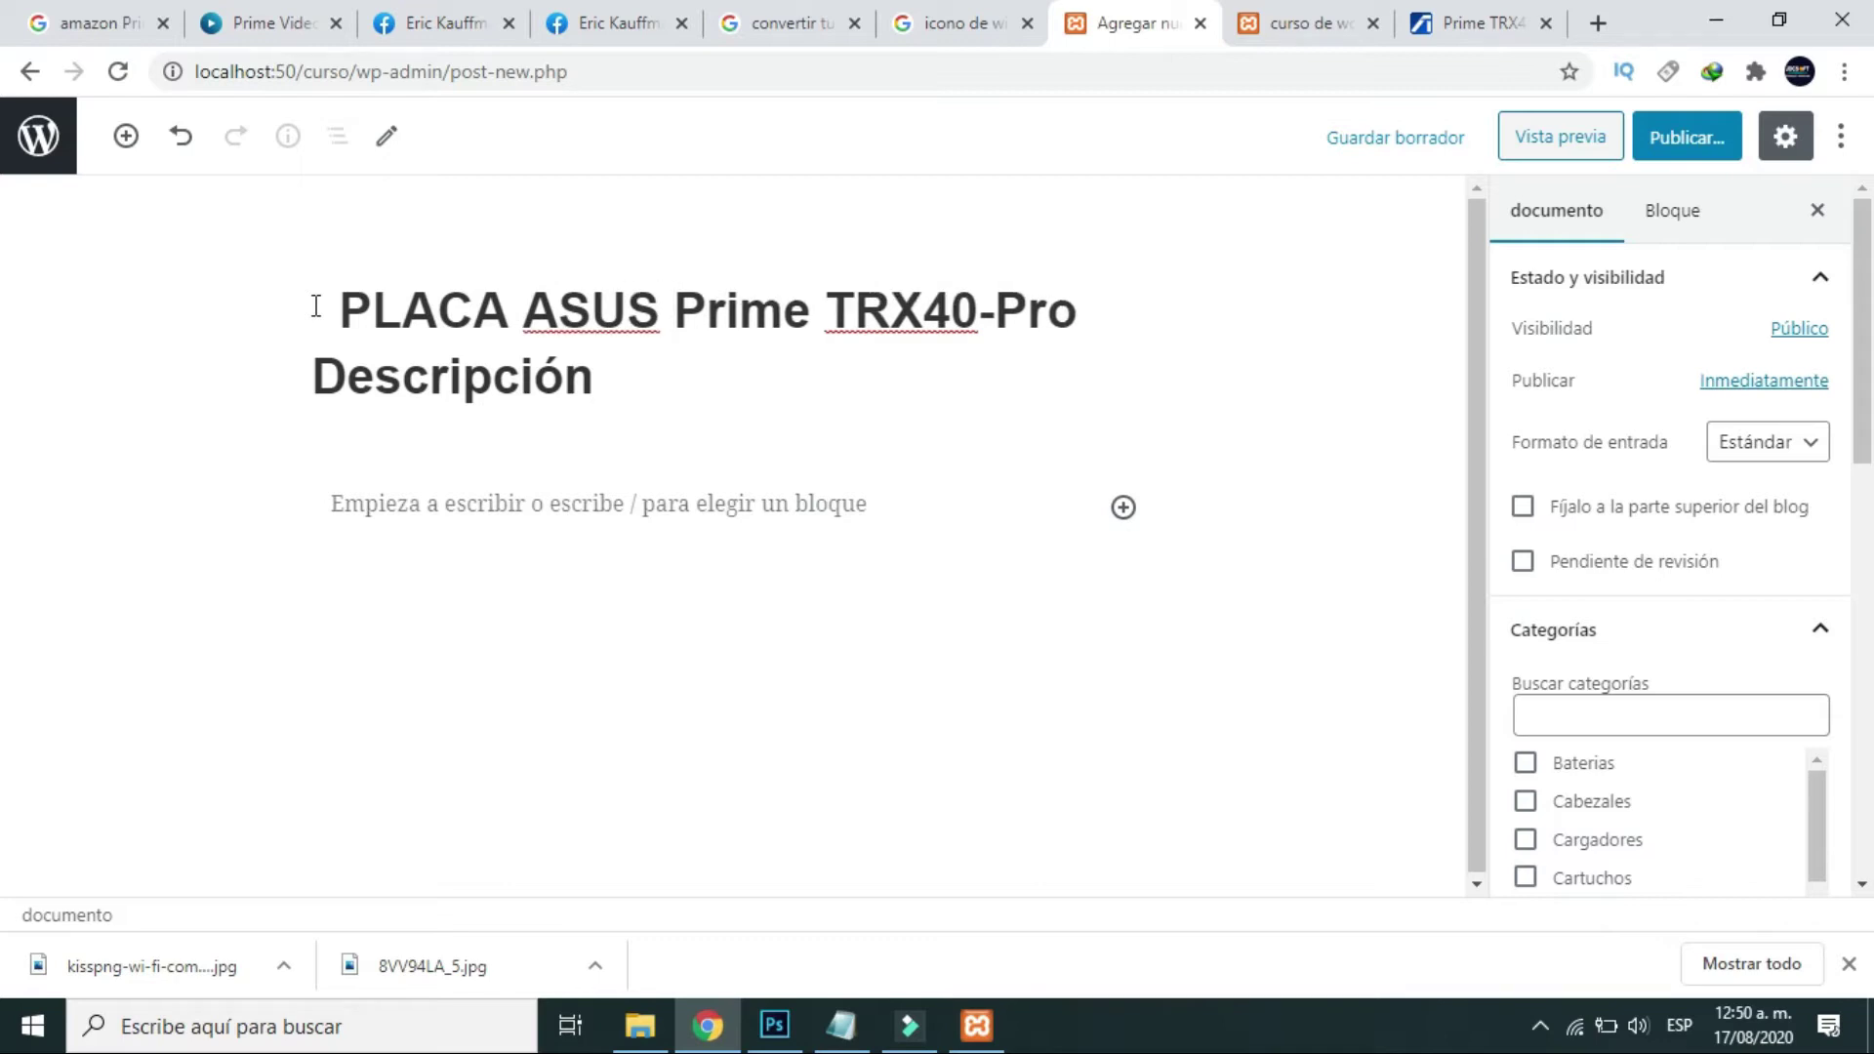
click(630, 379)
text(.)
key(Return)
Copy the "Tarjeta madre AMD TRX40 ATX sTRX4" description from the ASUS page and paste it into the post's empty paragraph.
click(1469, 23)
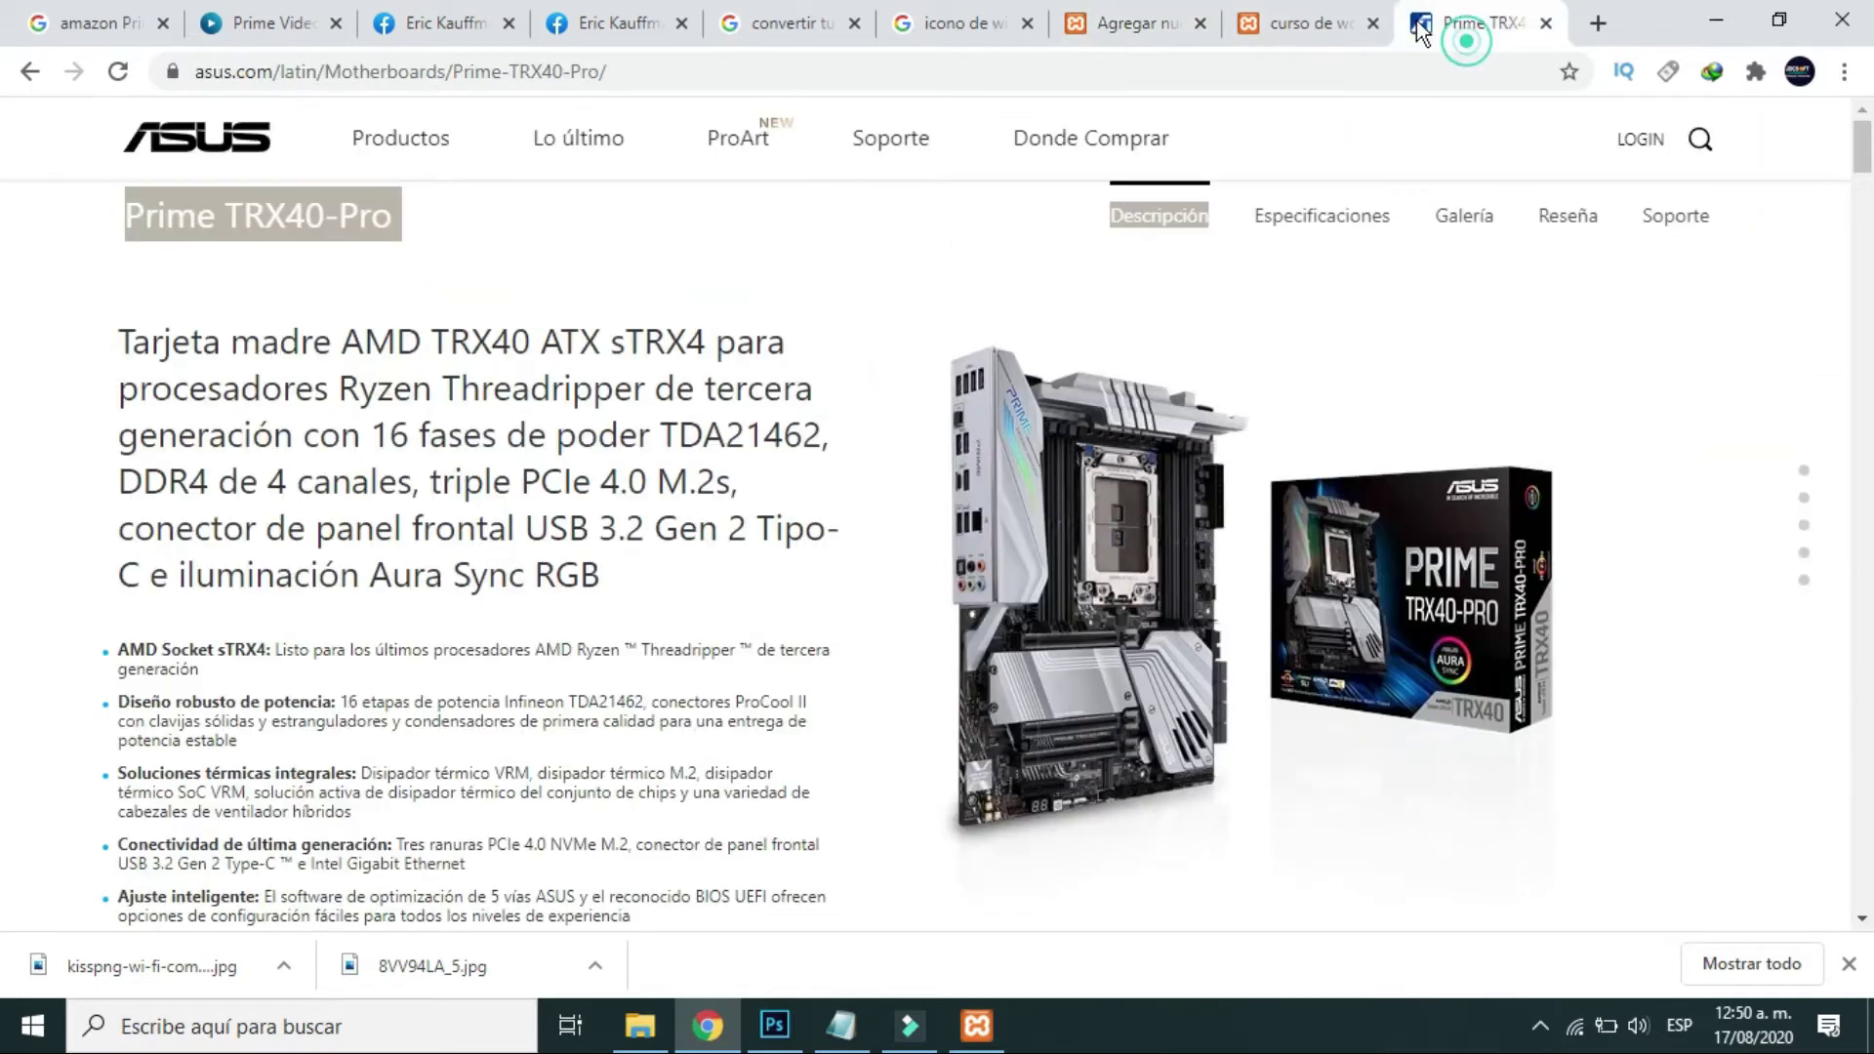
drag(115, 344, 621, 580)
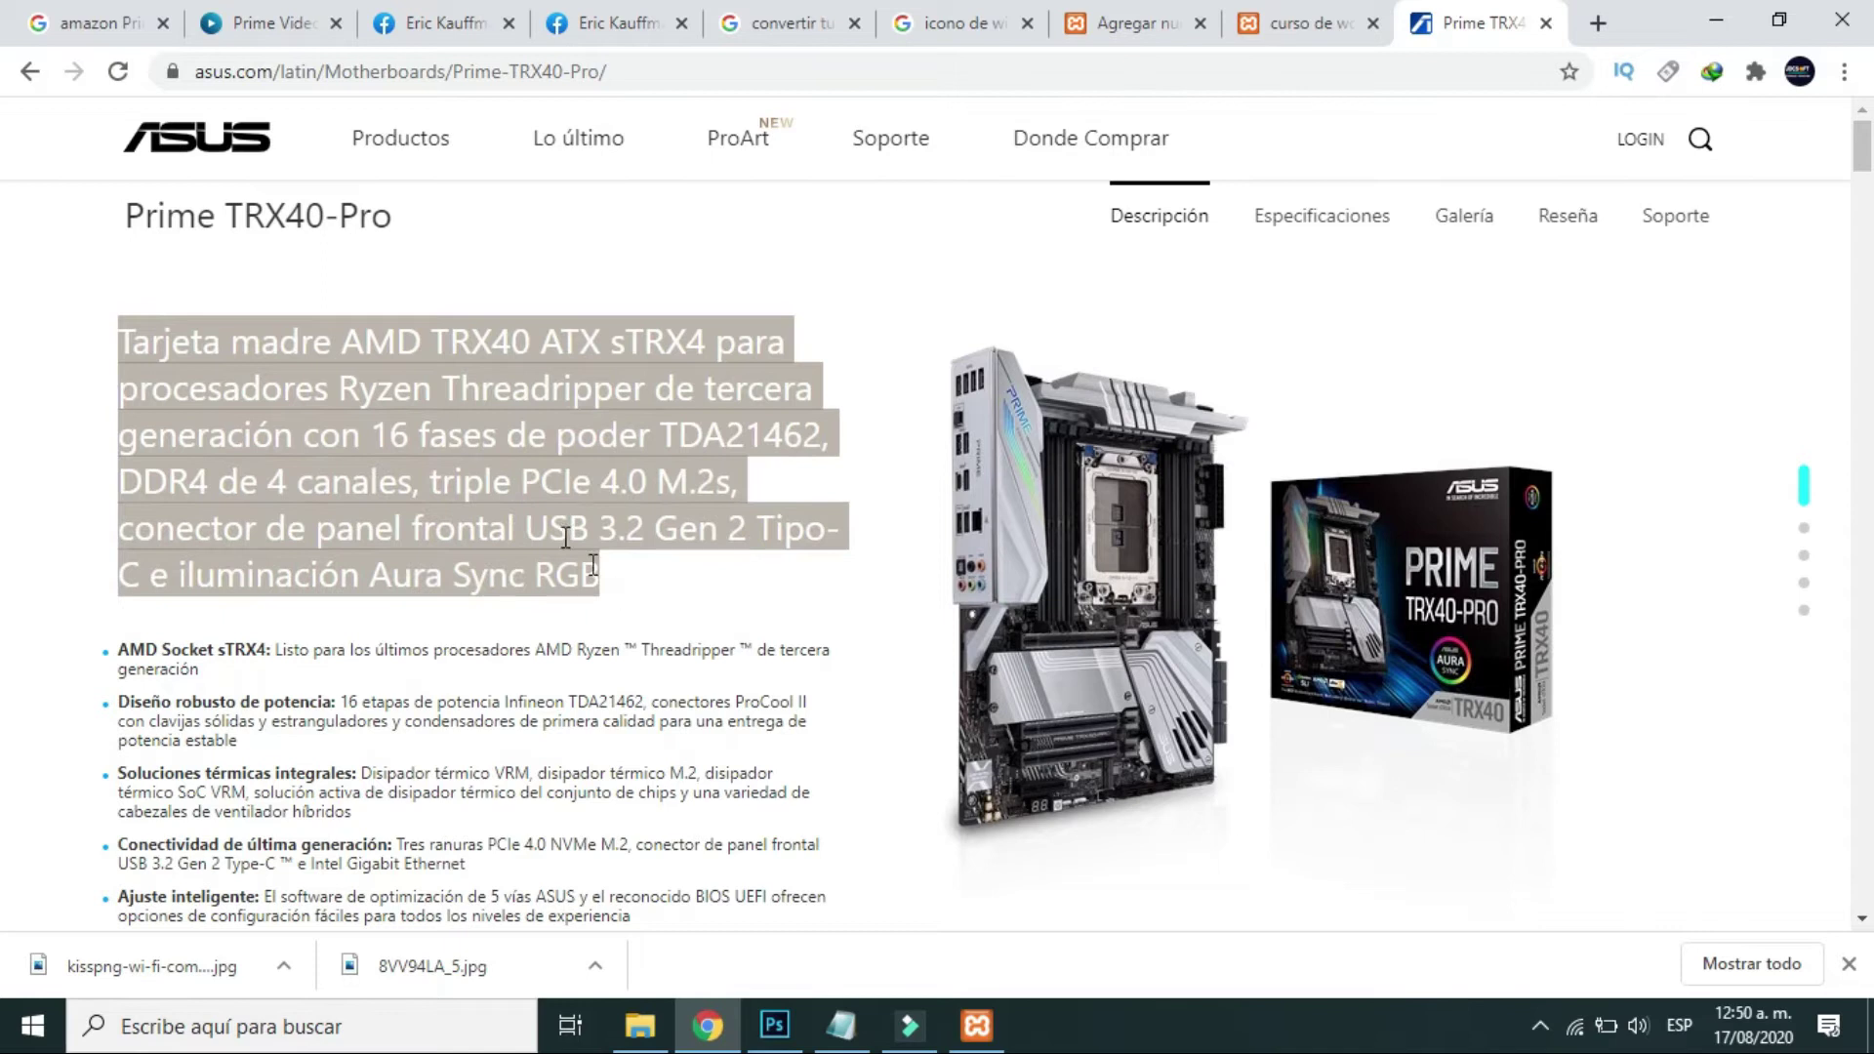
right_click(538, 495)
click(619, 517)
click(1152, 25)
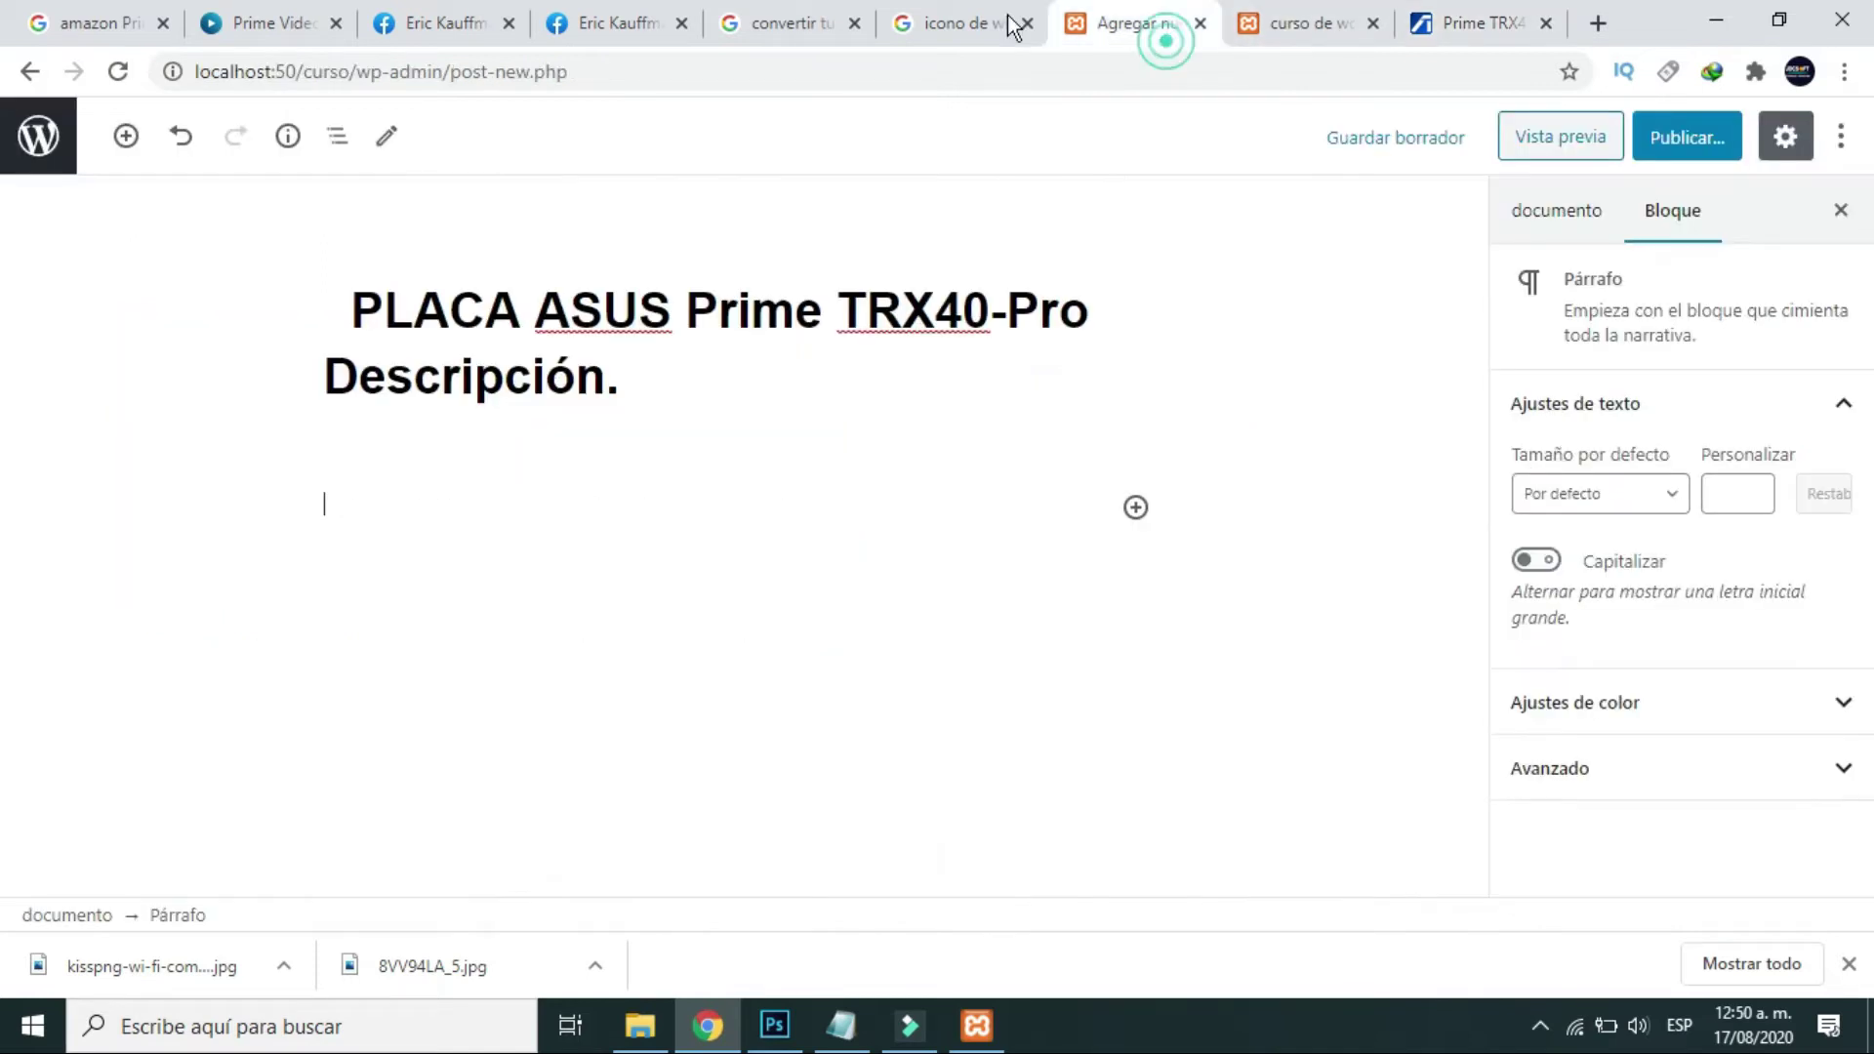
right_click(399, 514)
click(472, 711)
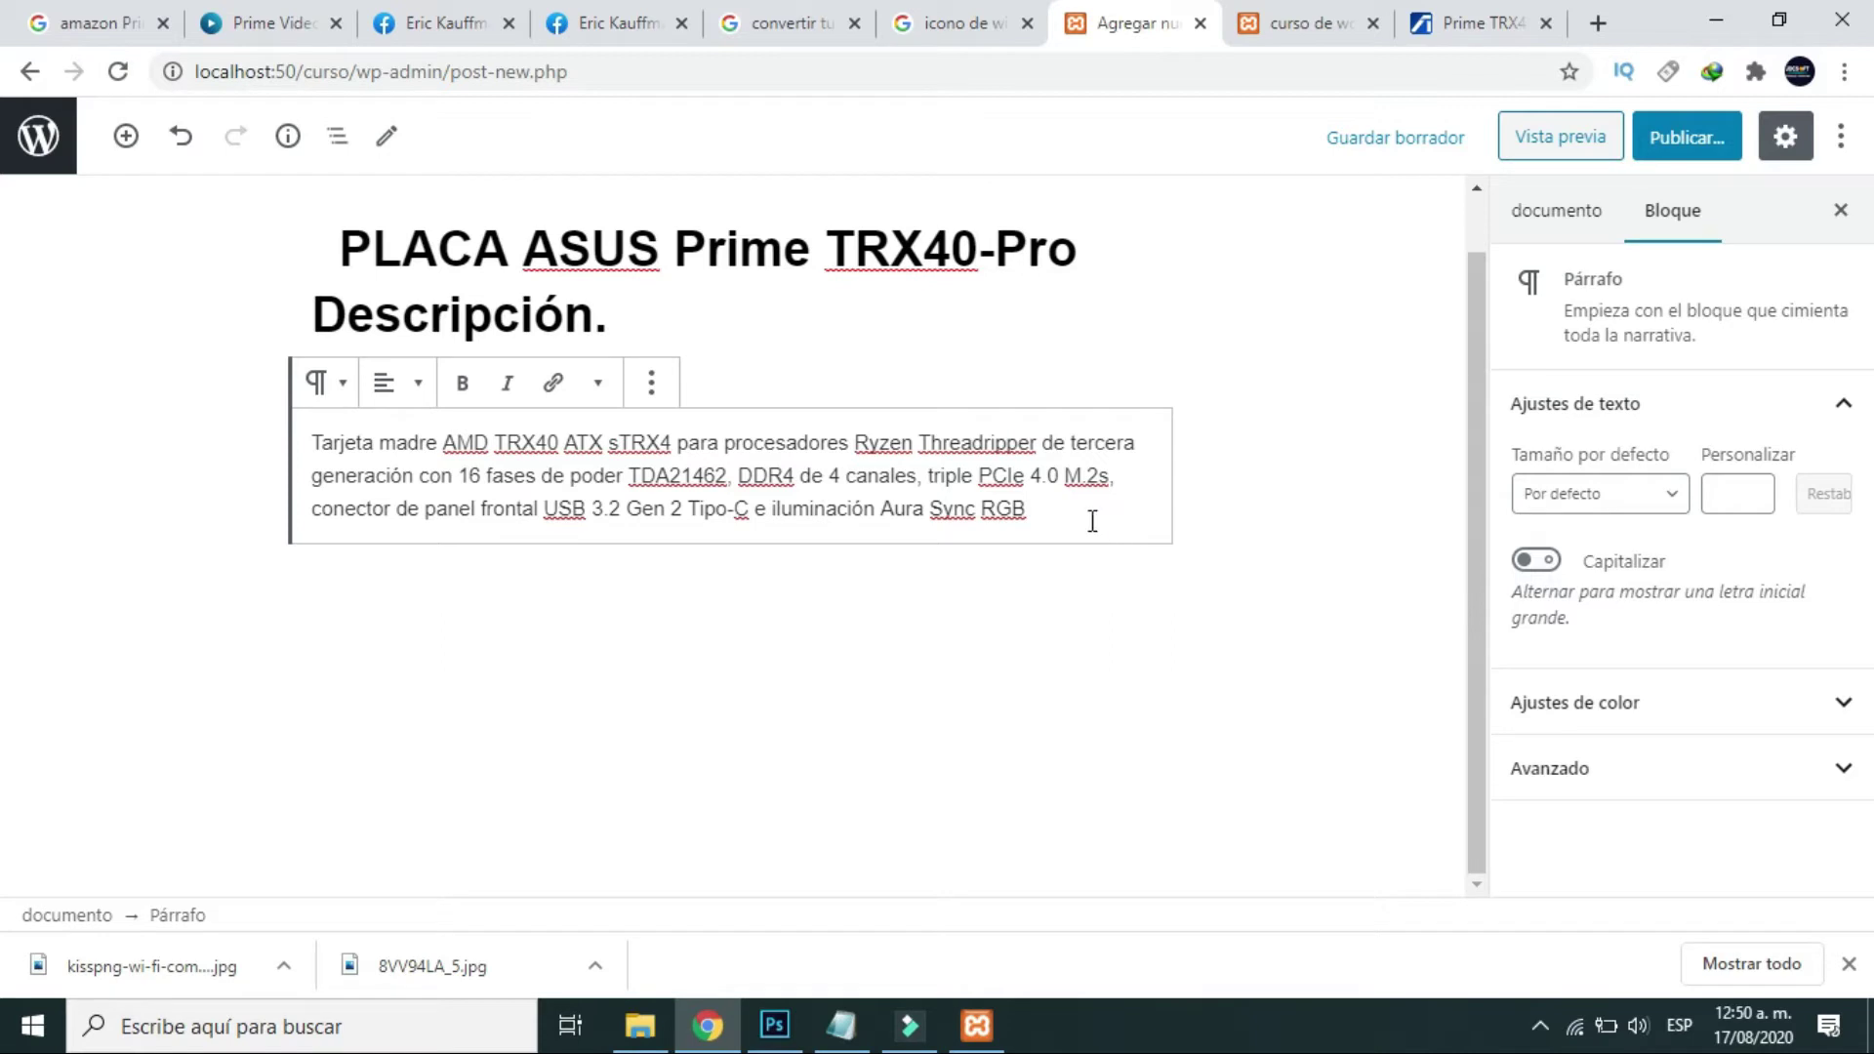
Try centre and right text alignment on the description paragraph.
drag(1058, 509, 284, 443)
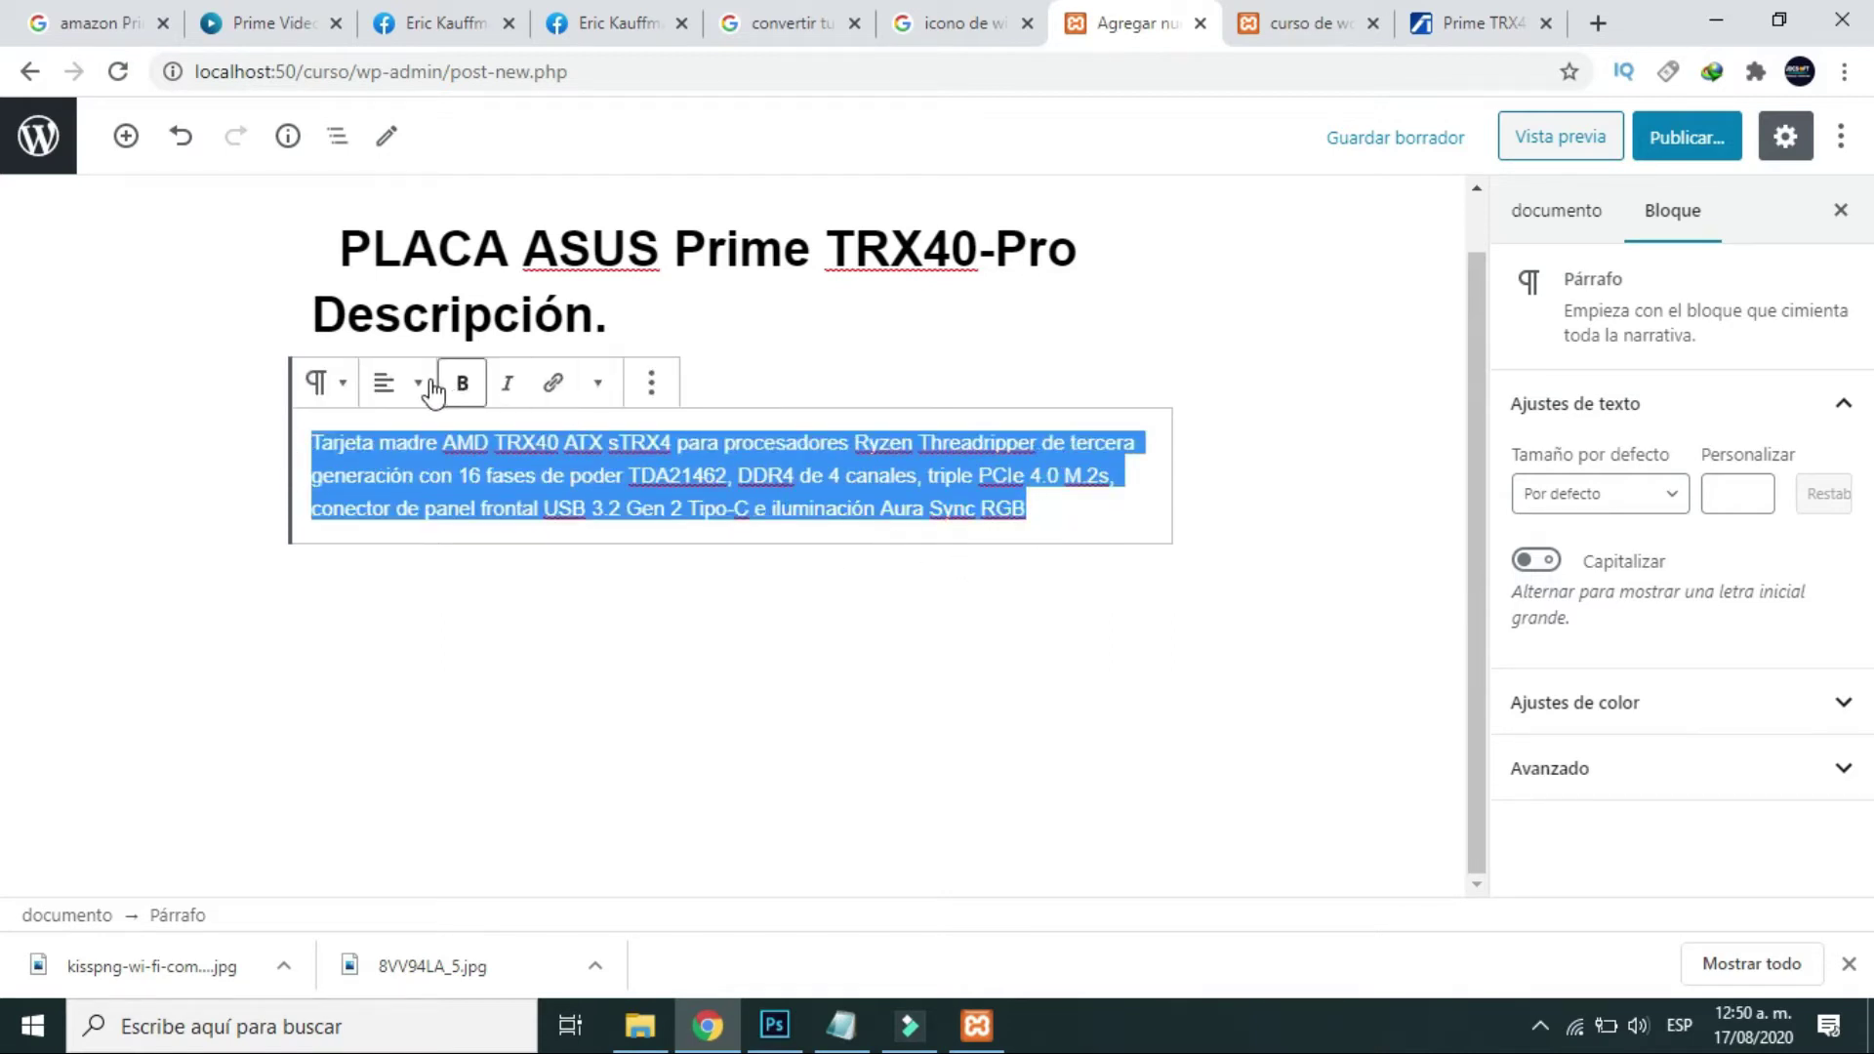
click(419, 383)
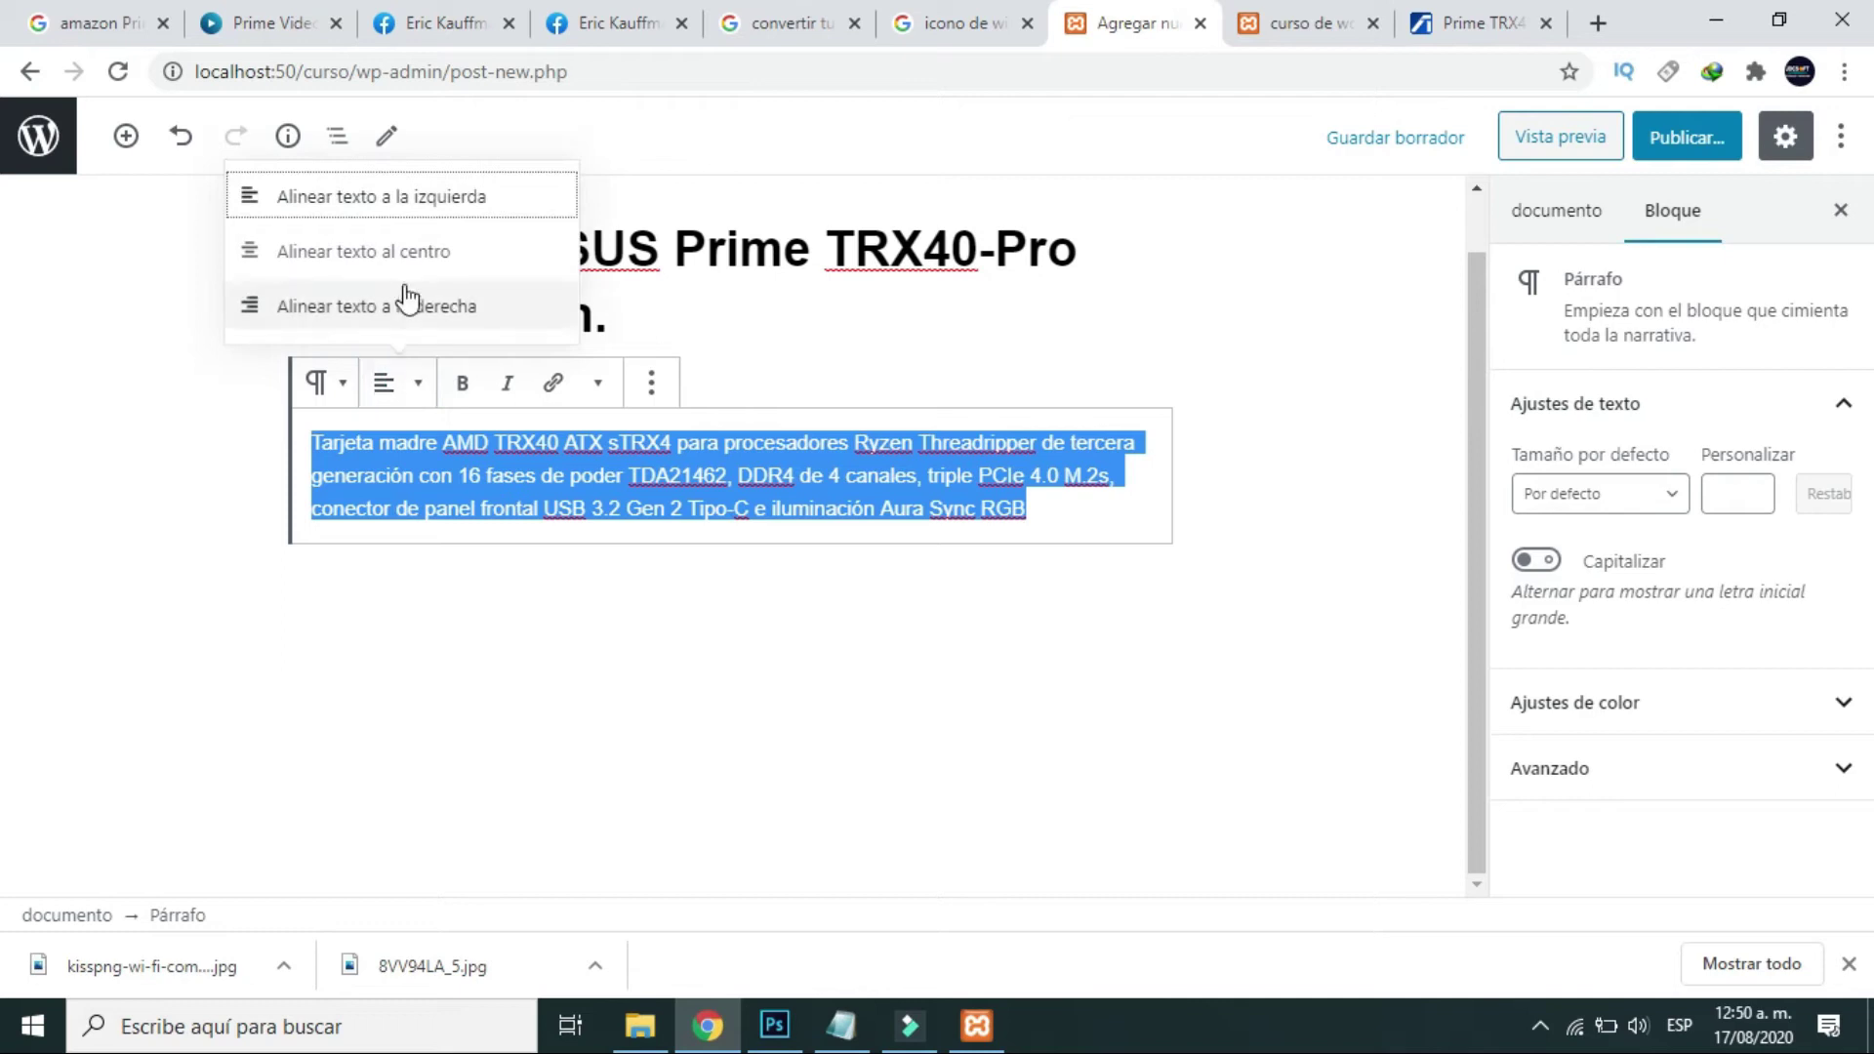
click(393, 256)
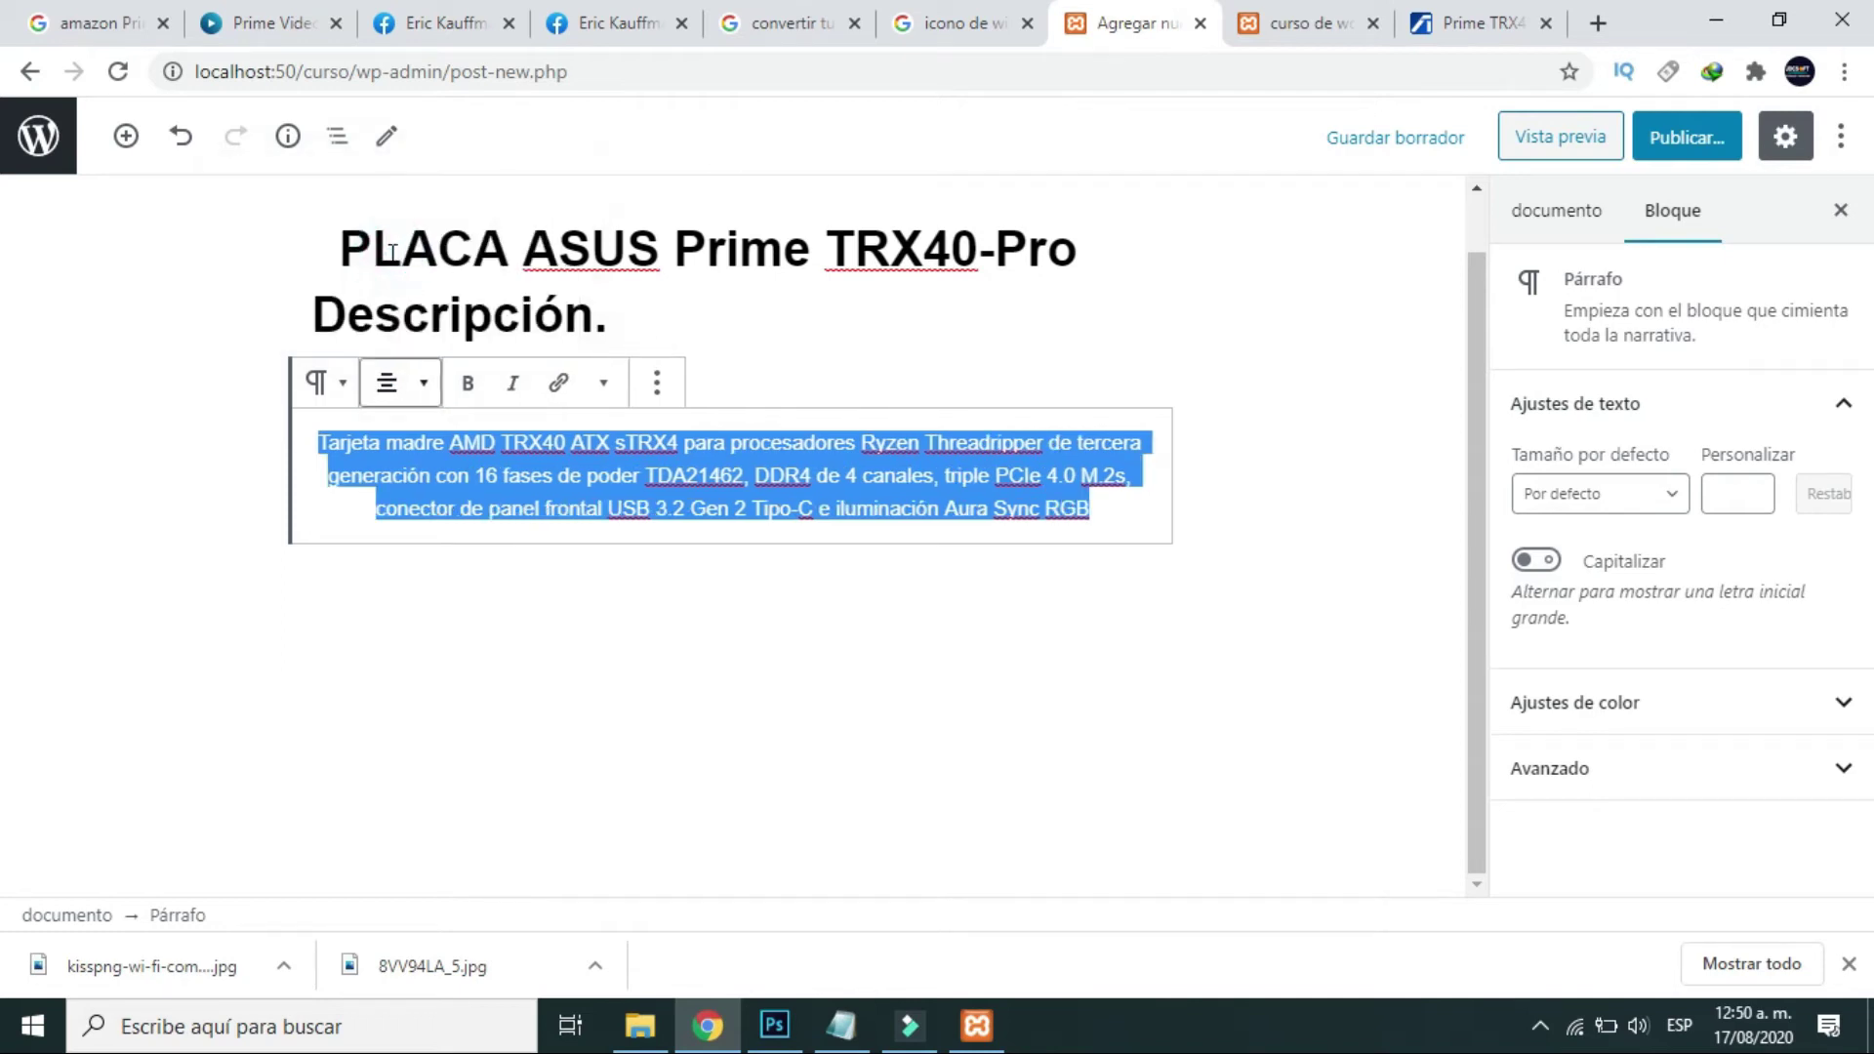
click(418, 379)
click(431, 308)
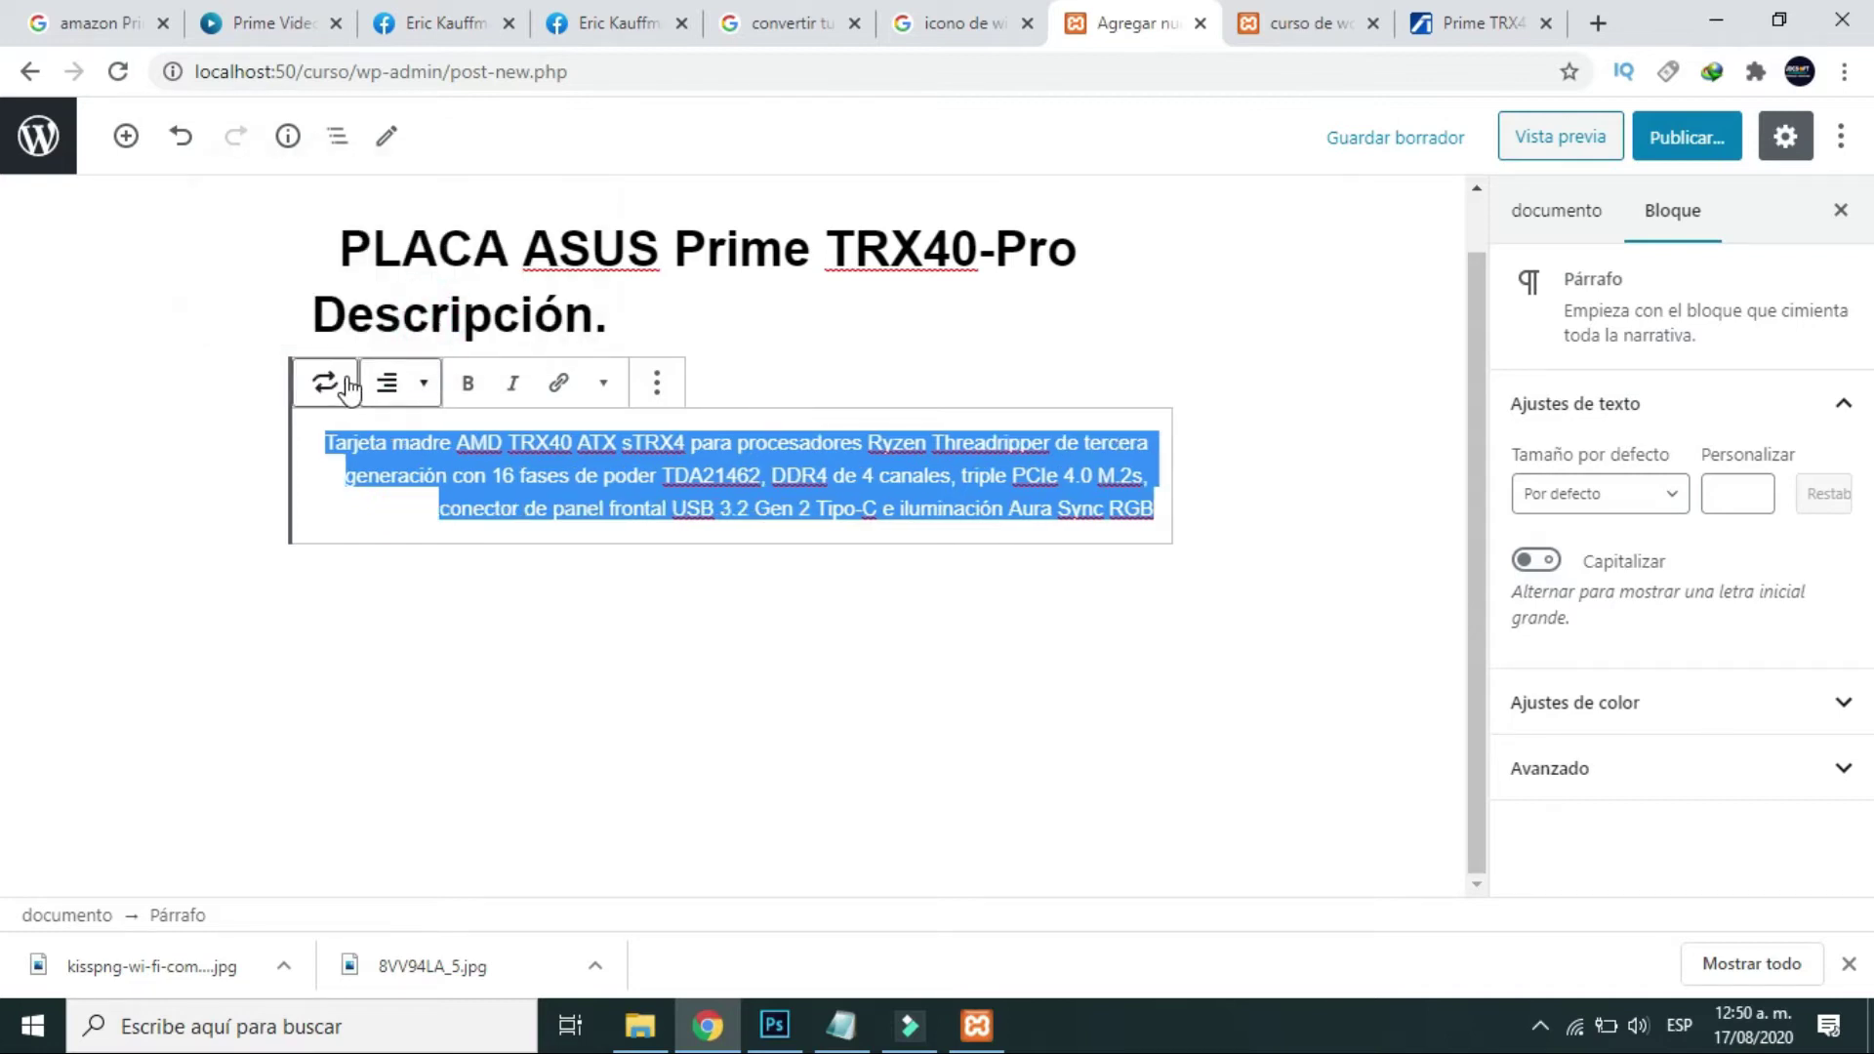
Transform the description paragraph into a bulleted list block.
click(344, 383)
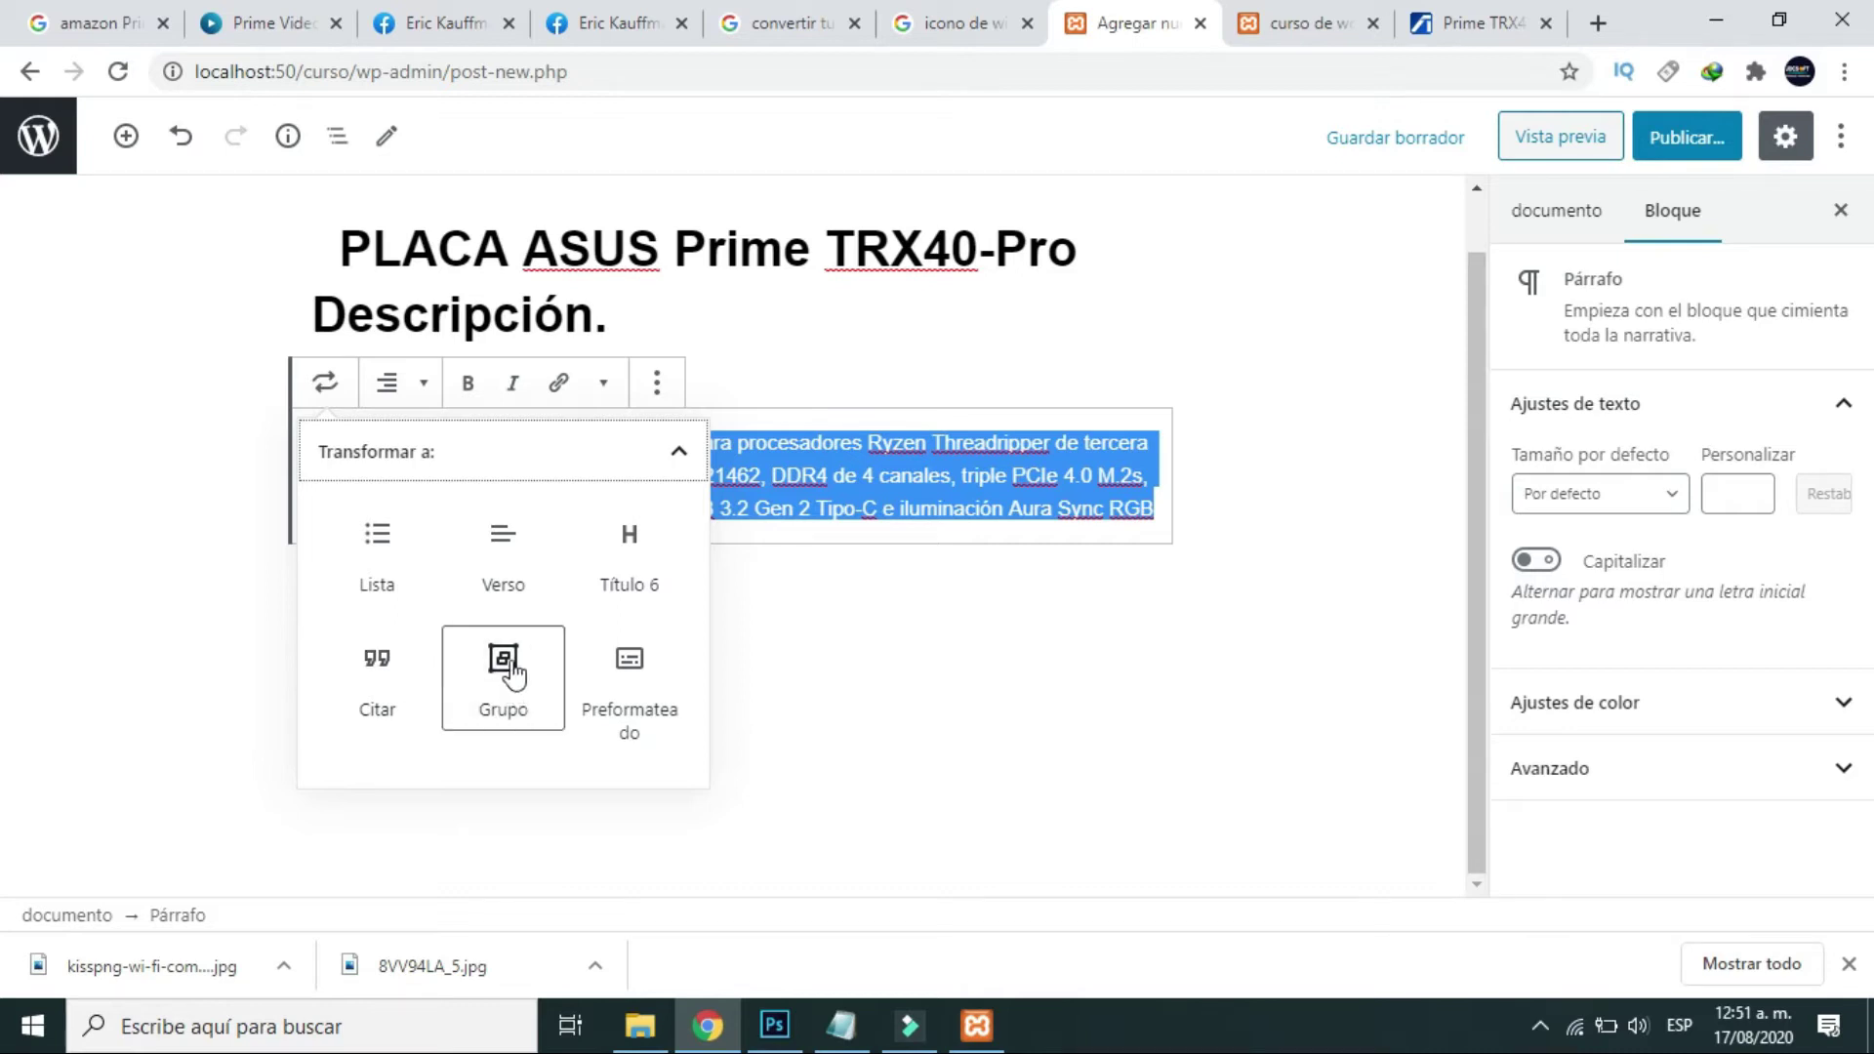
click(391, 572)
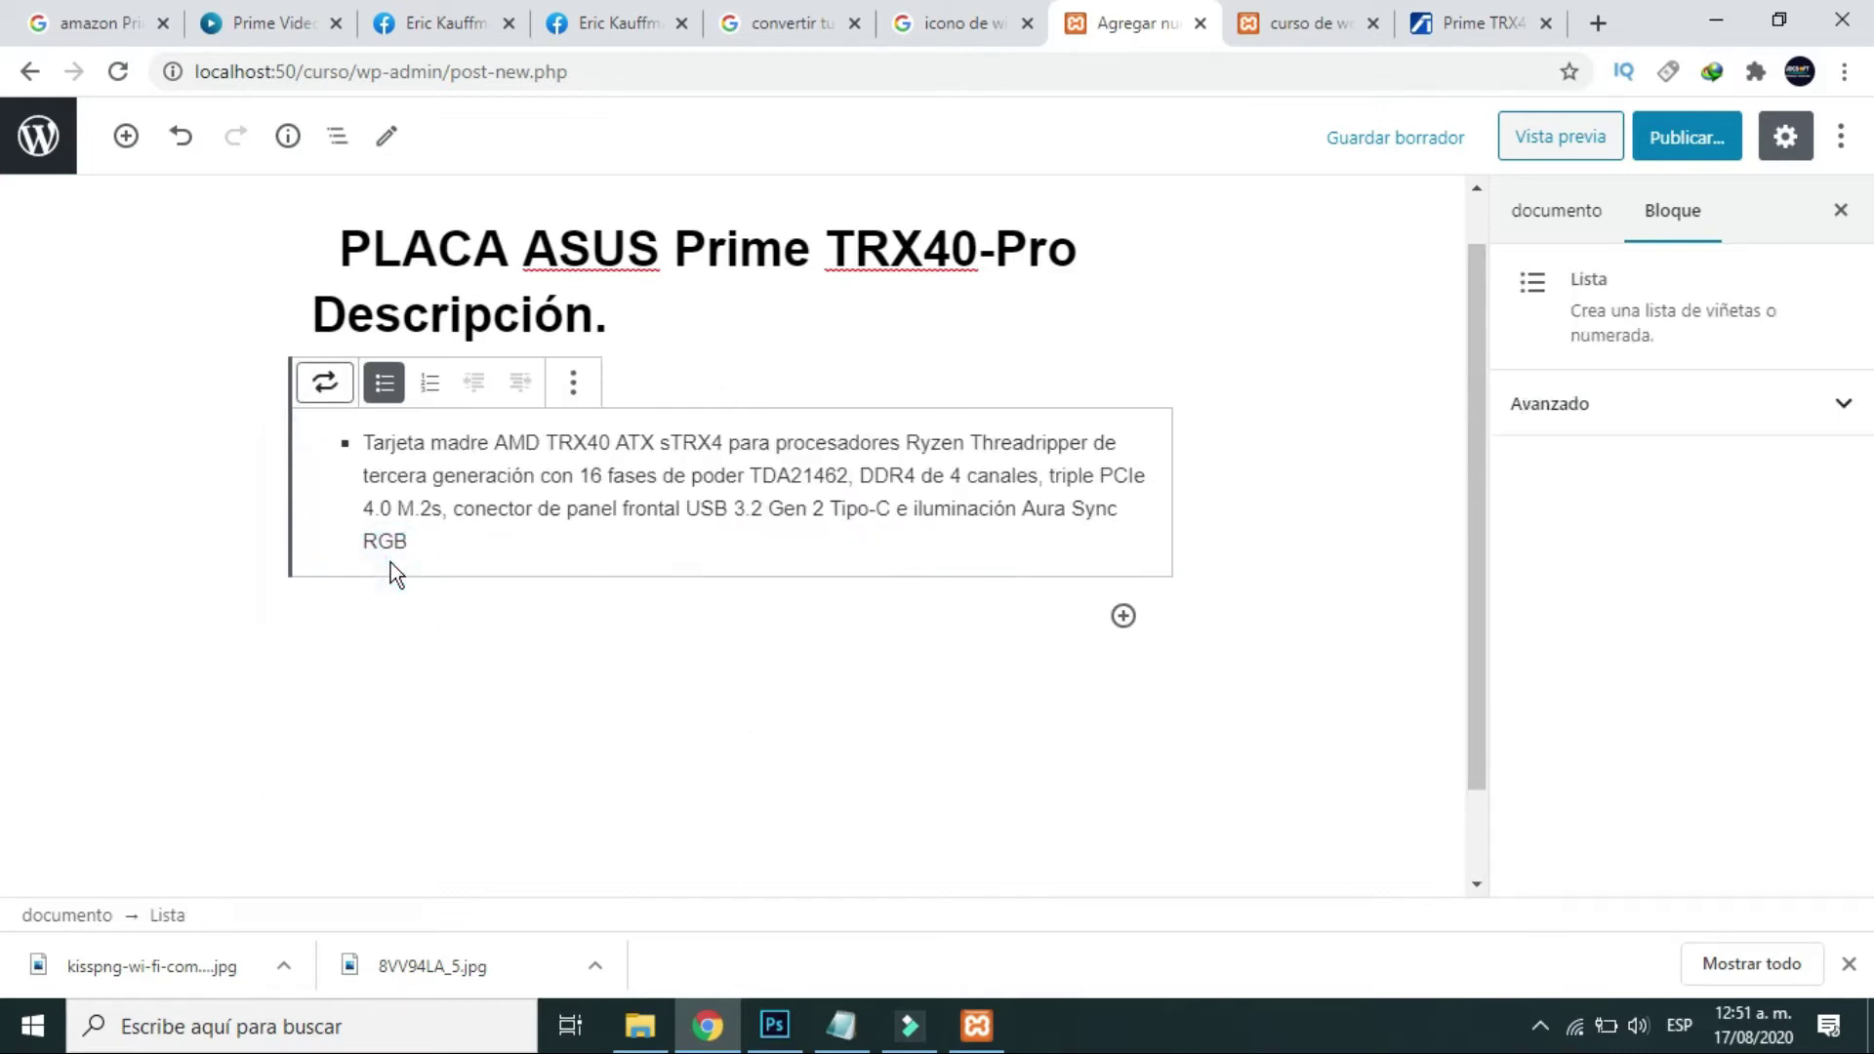
Add an empty second bullet below the motherboard description in the list.
click(417, 546)
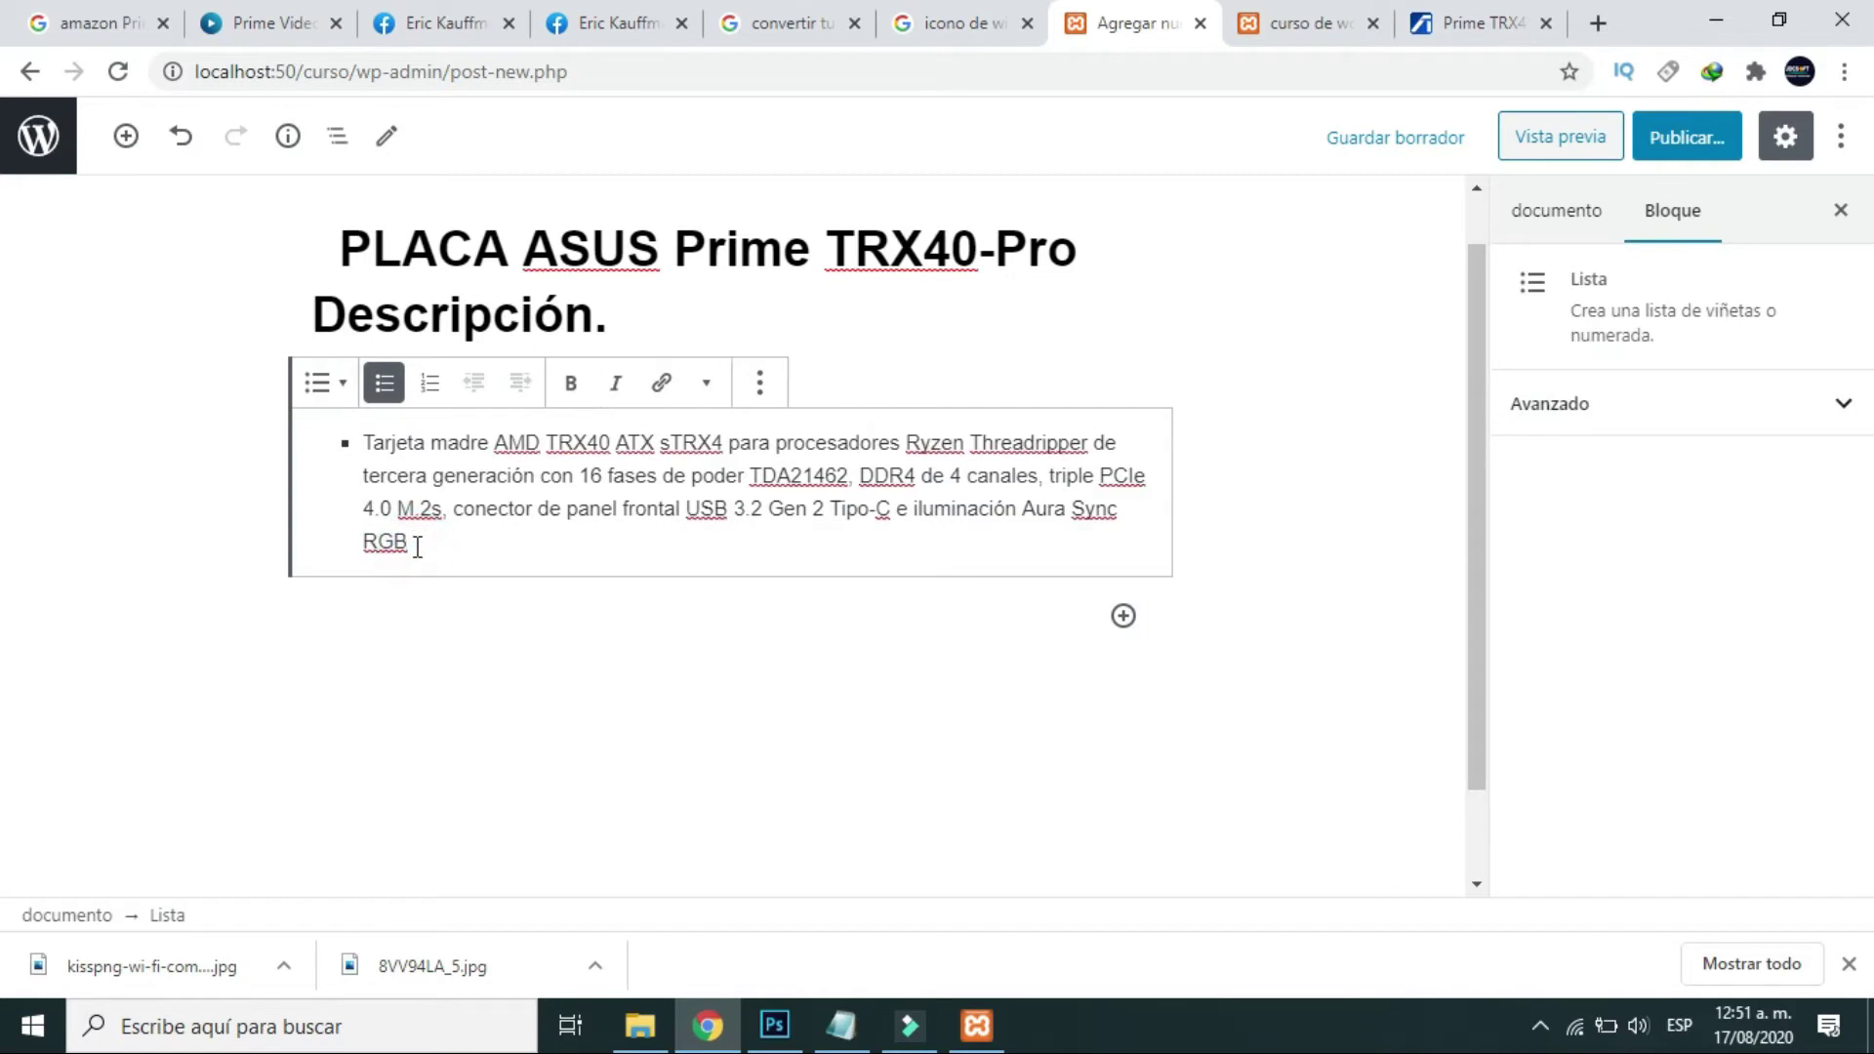
key(Return)
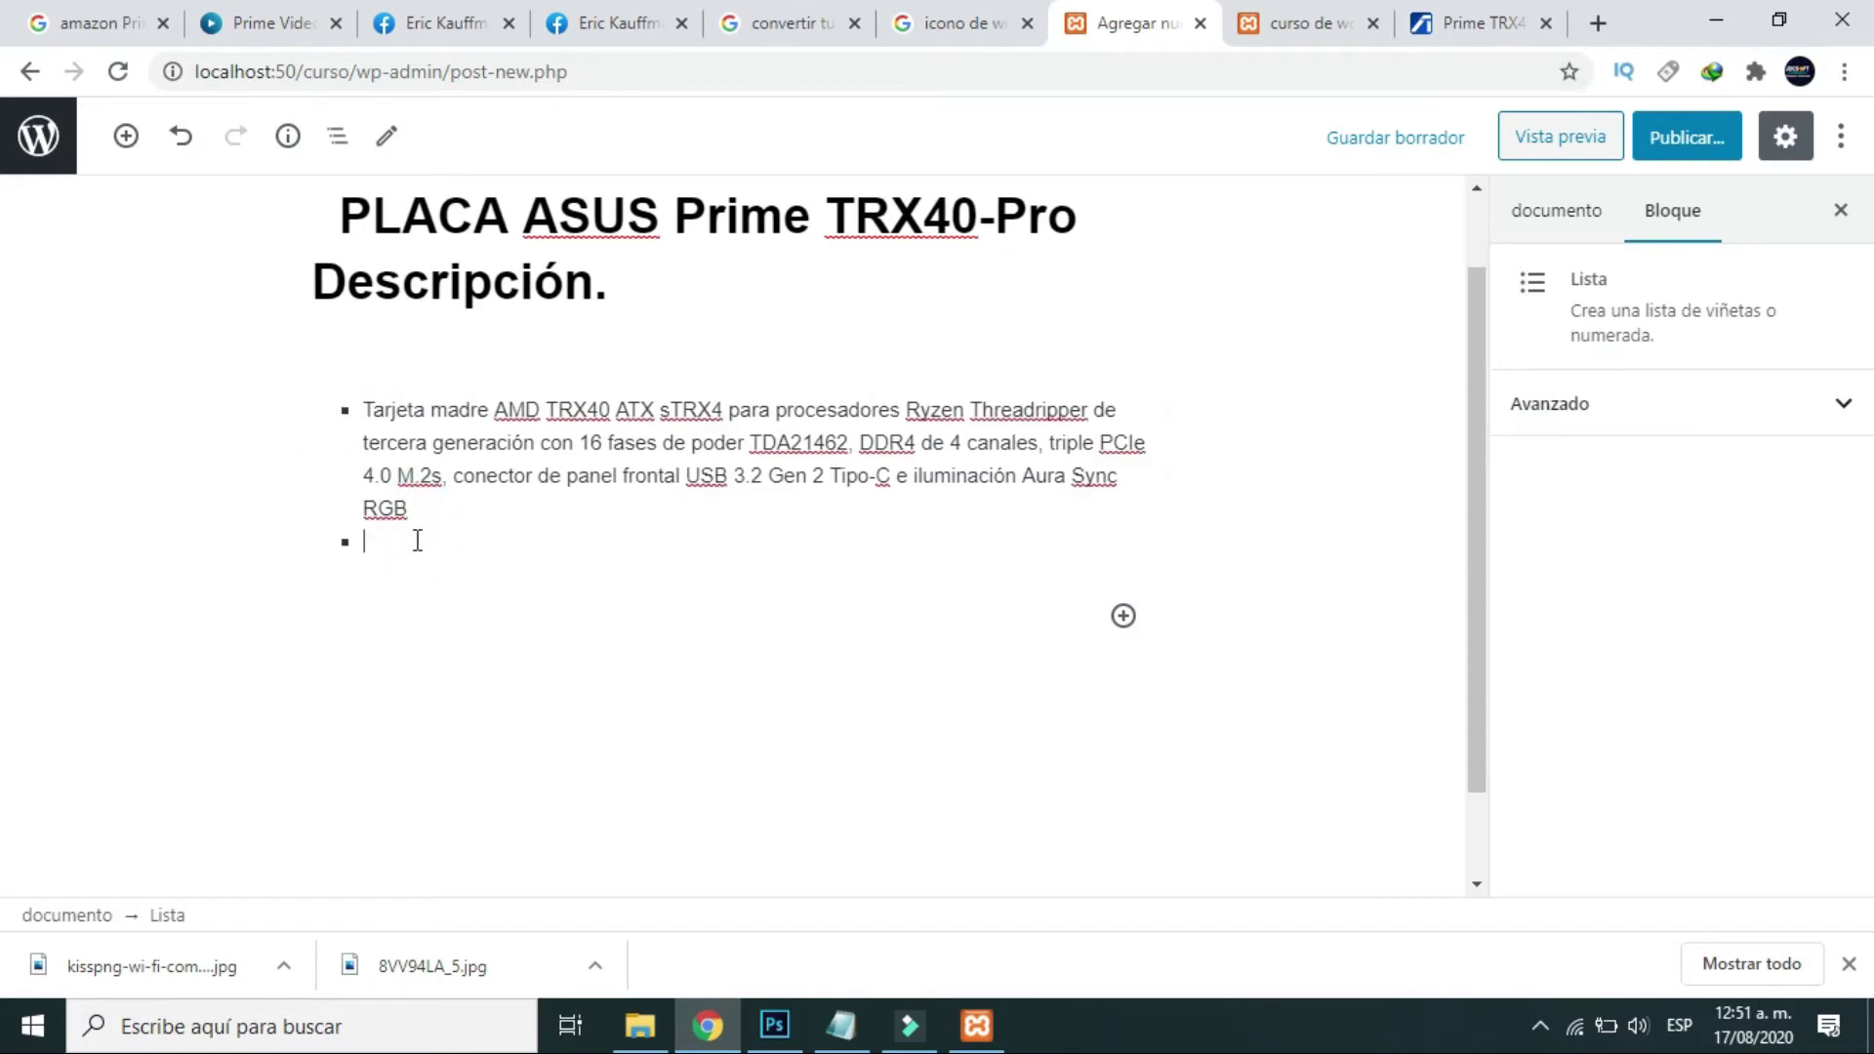
drag(382, 549, 361, 514)
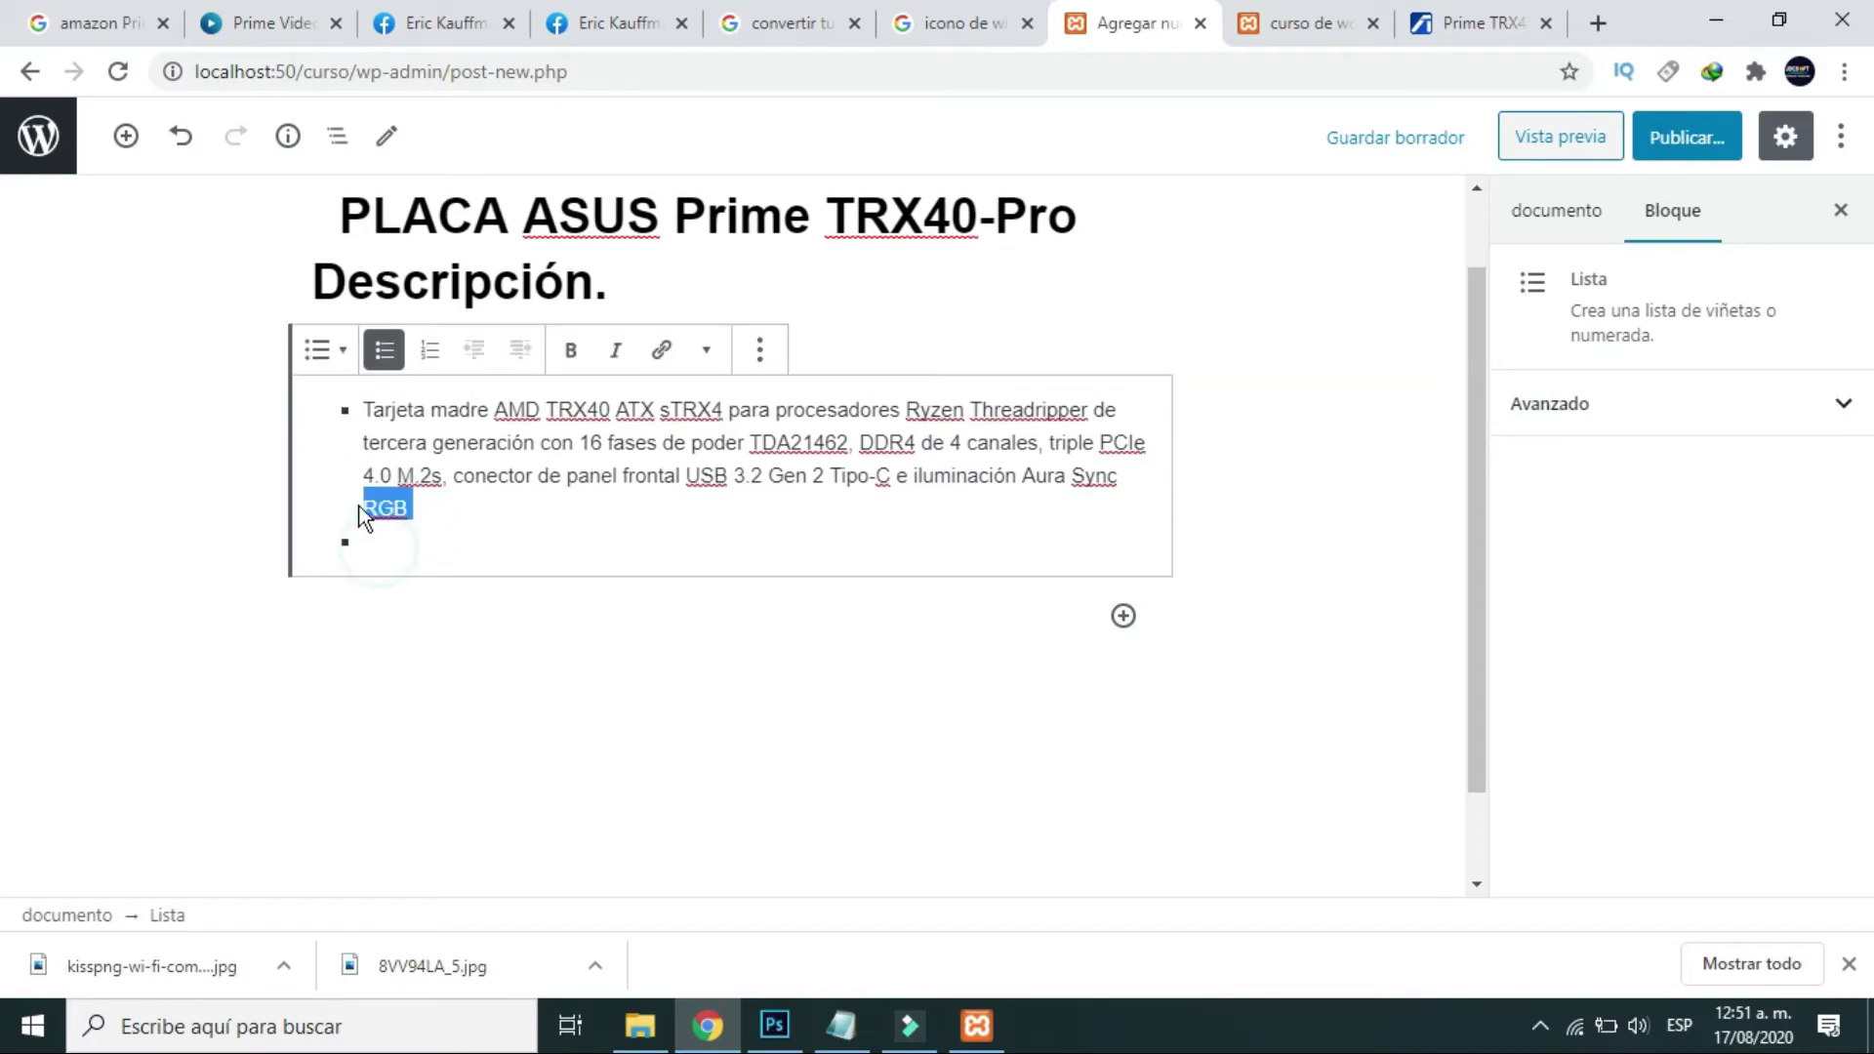
click(327, 352)
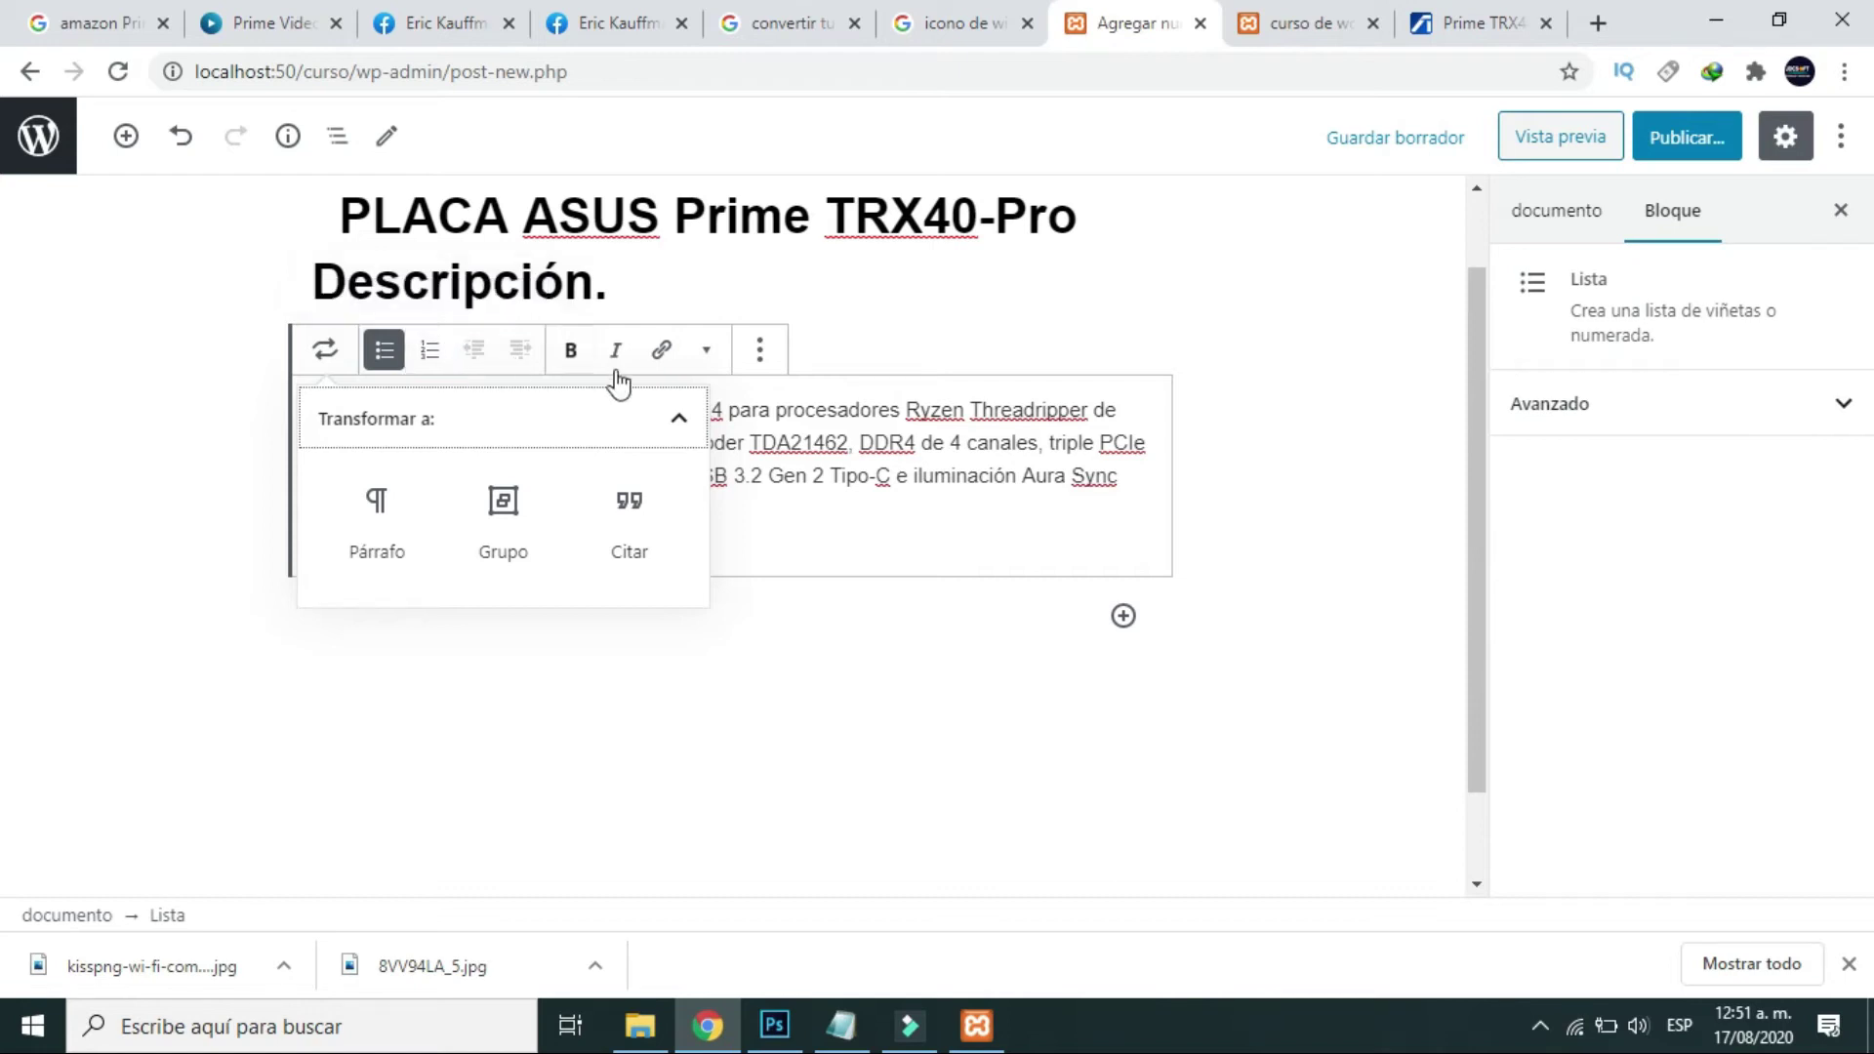
click(815, 475)
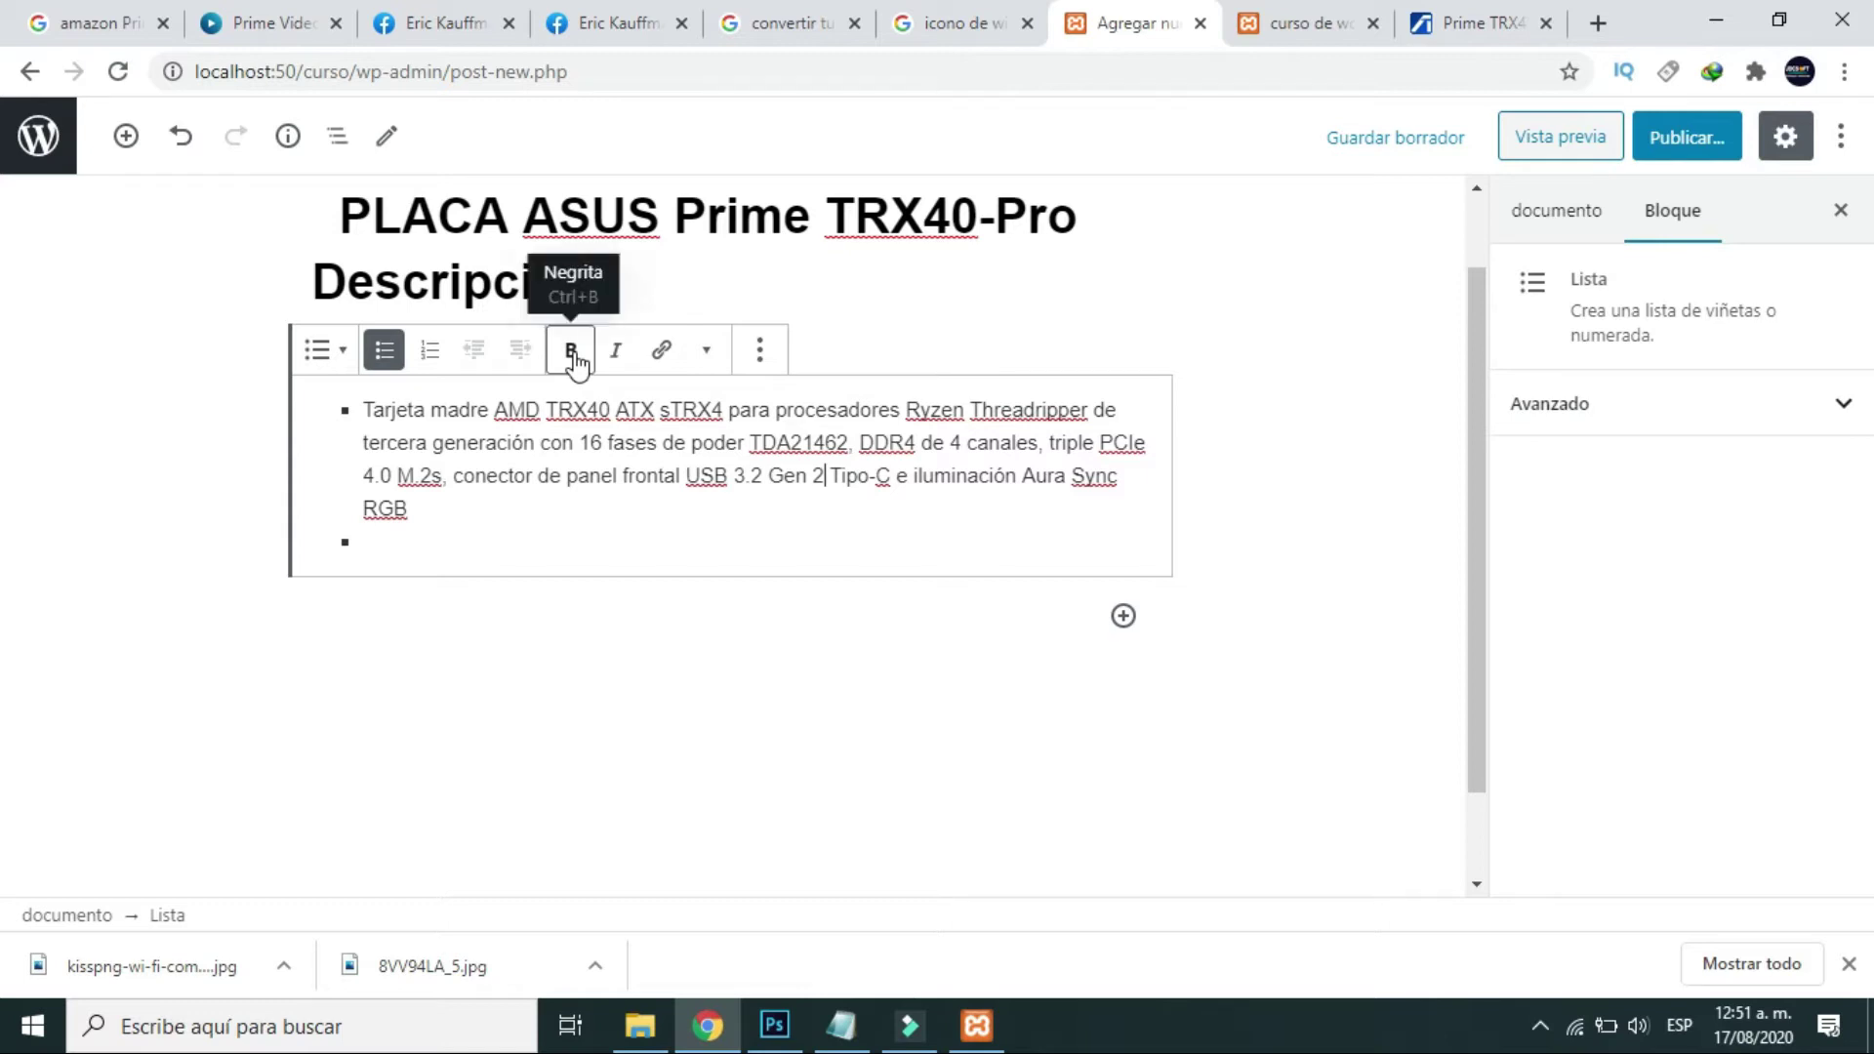
Make the entire motherboard description in the first bullet bold.
click(363, 410)
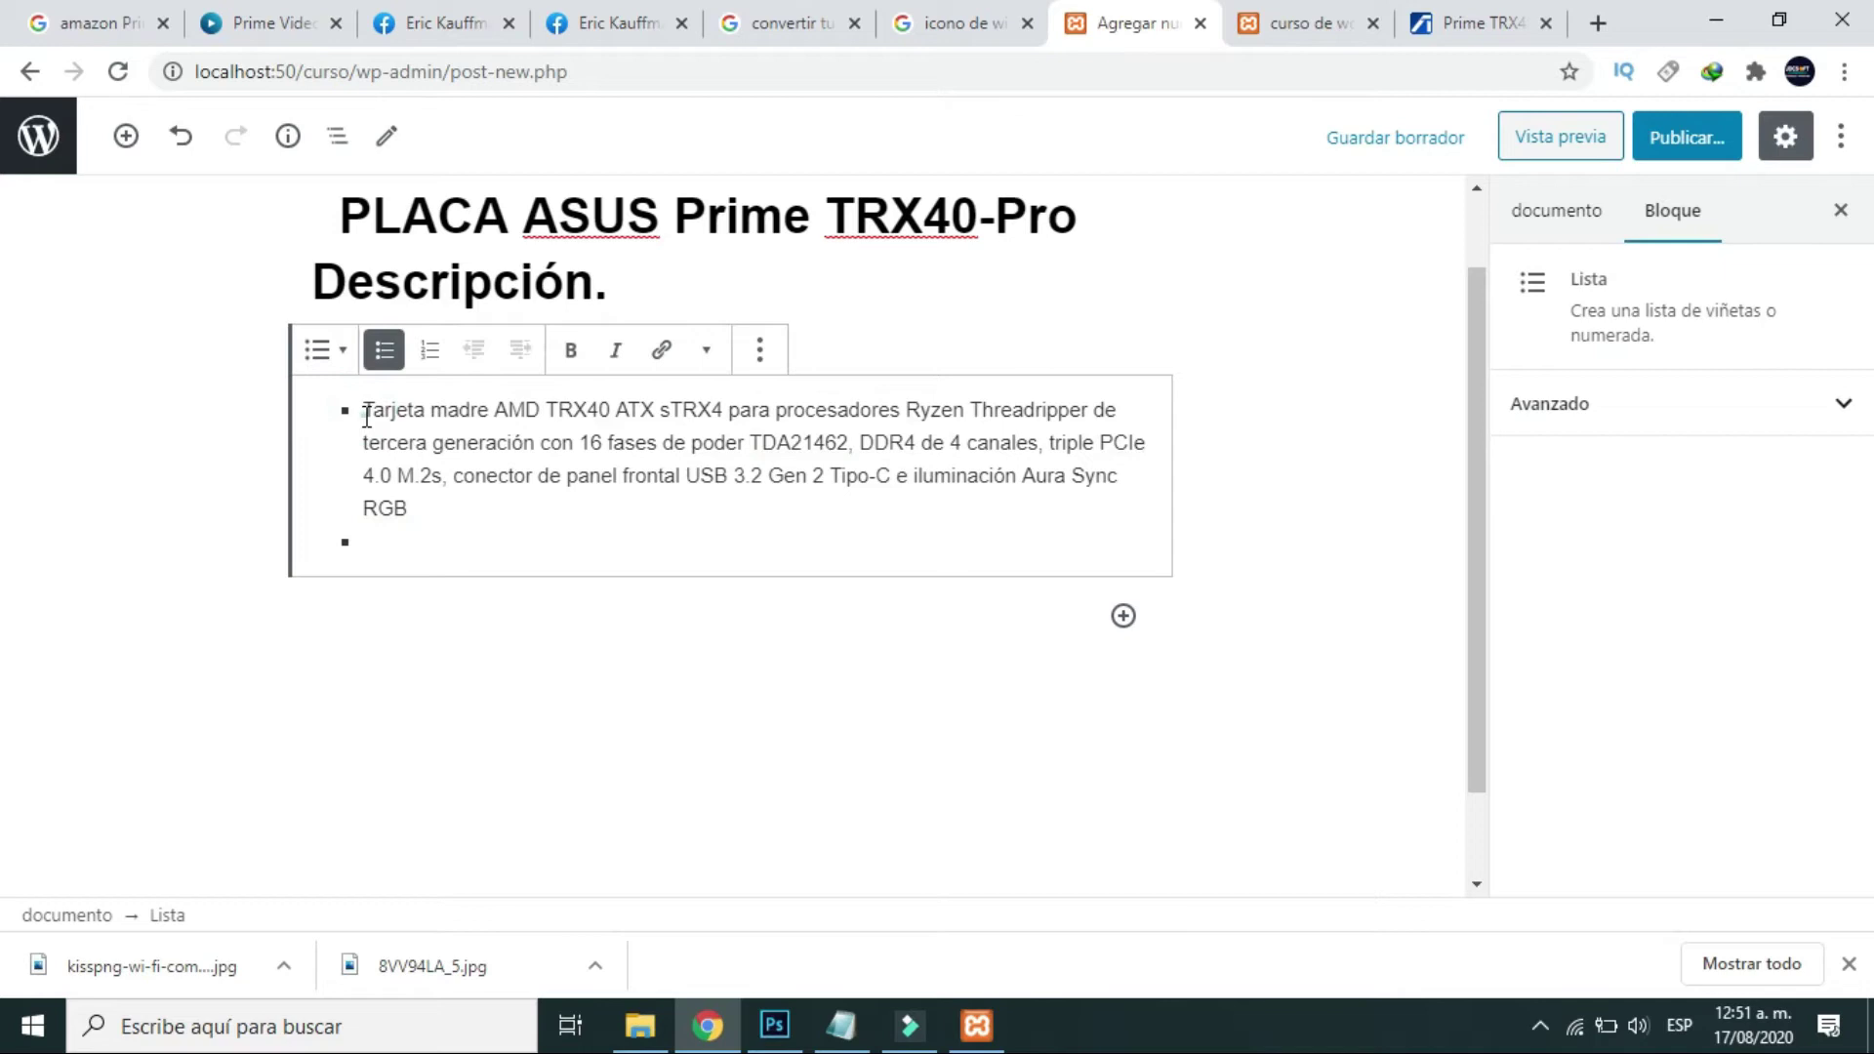
drag(366, 418, 485, 411)
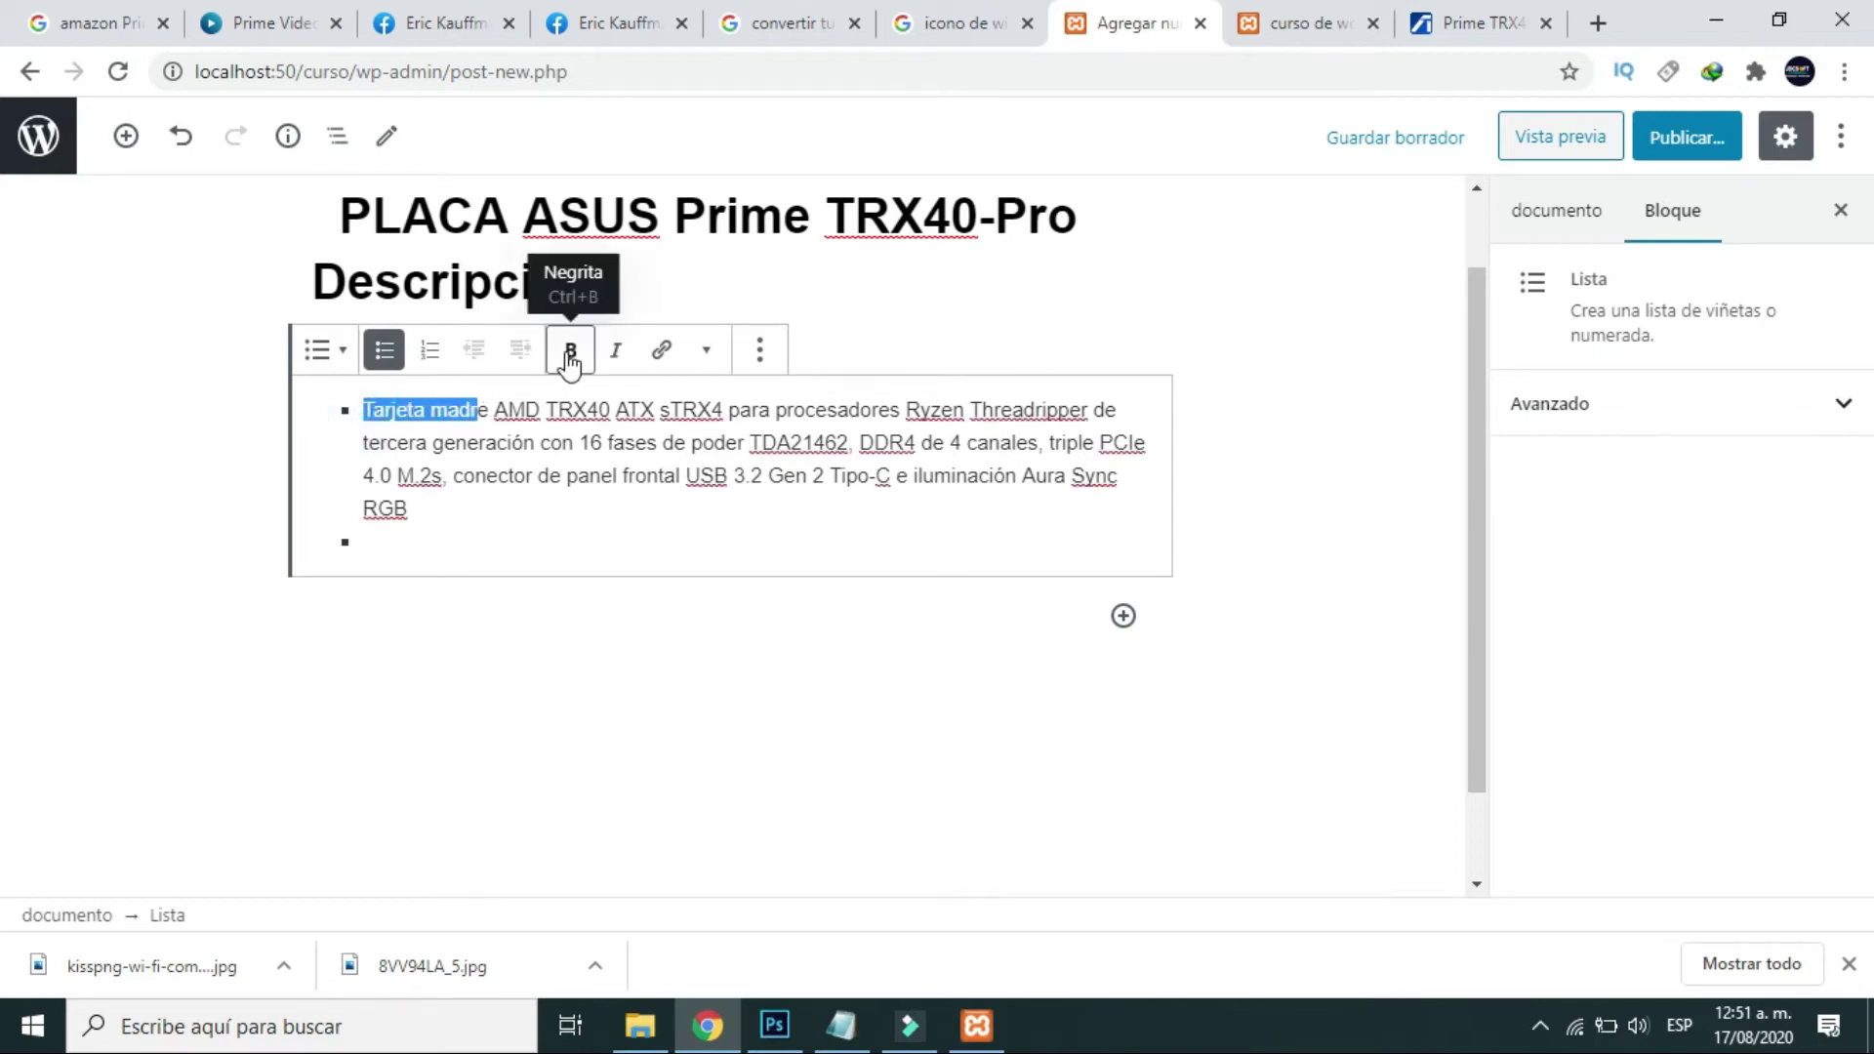
drag(426, 510, 363, 389)
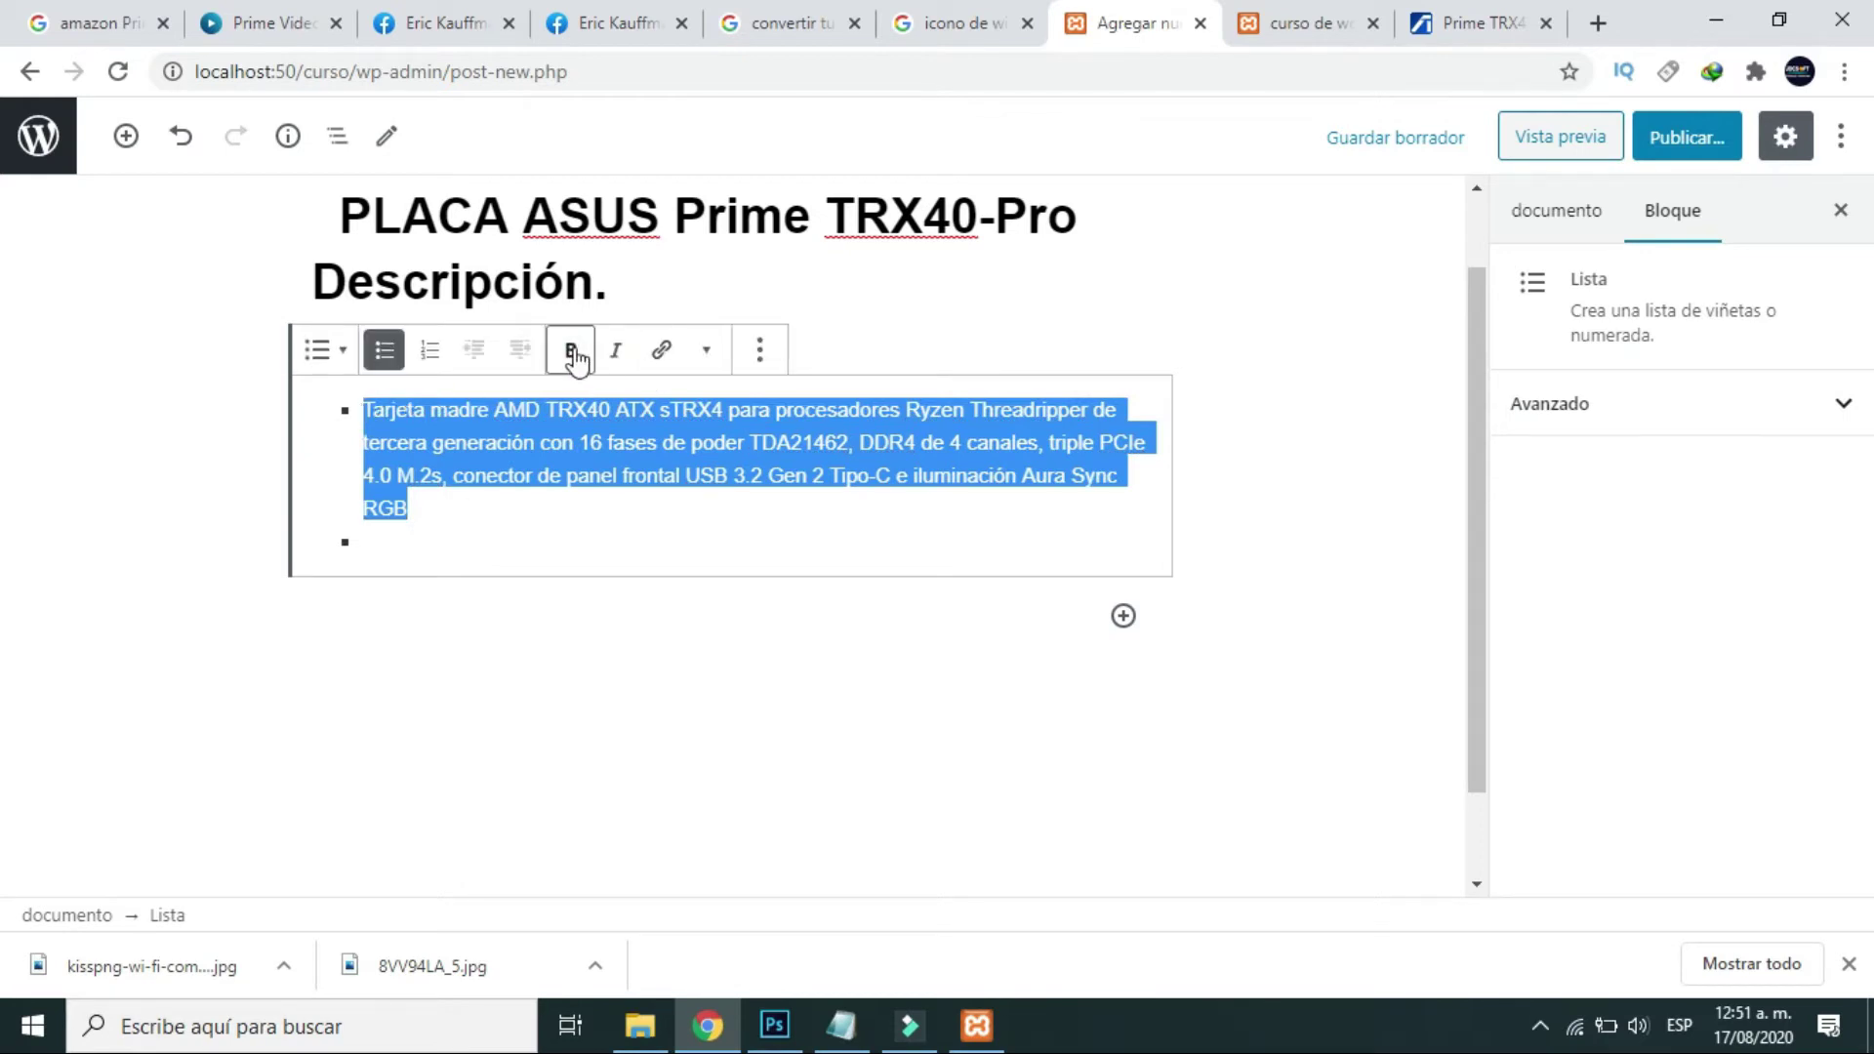
click(572, 353)
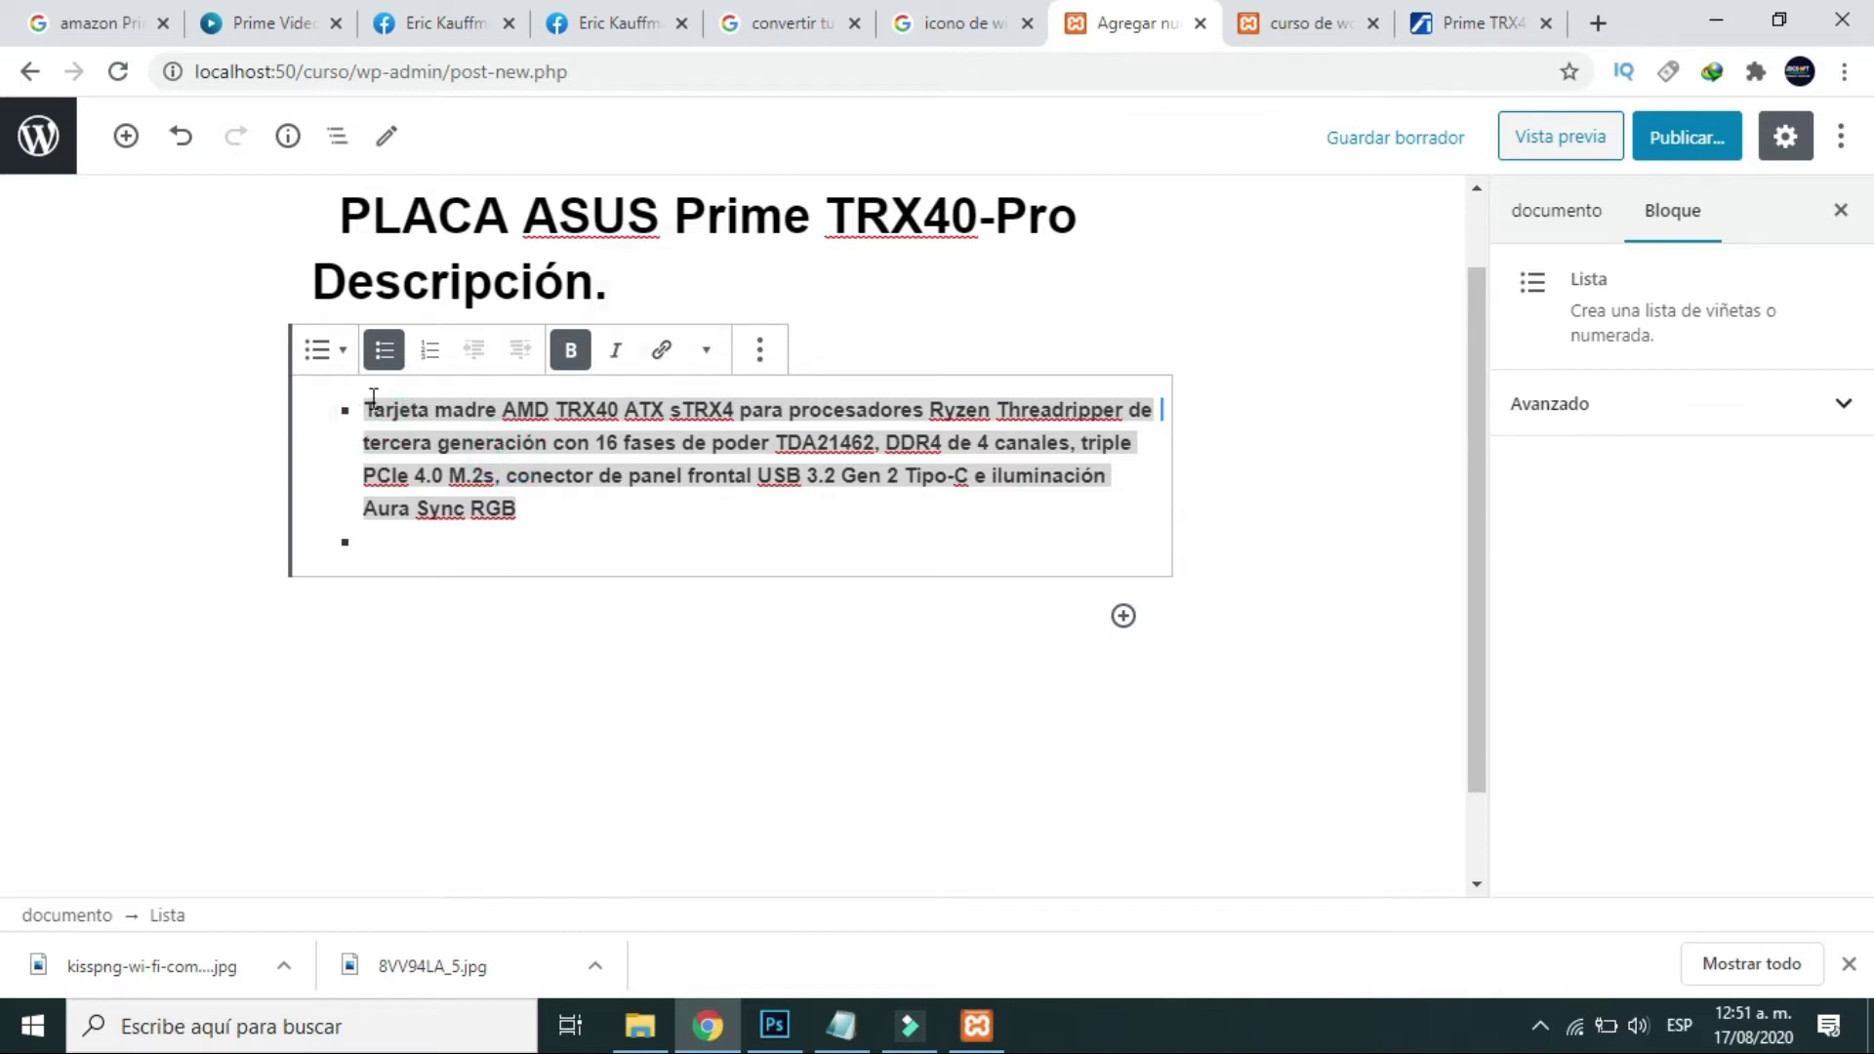
drag(370, 401, 569, 396)
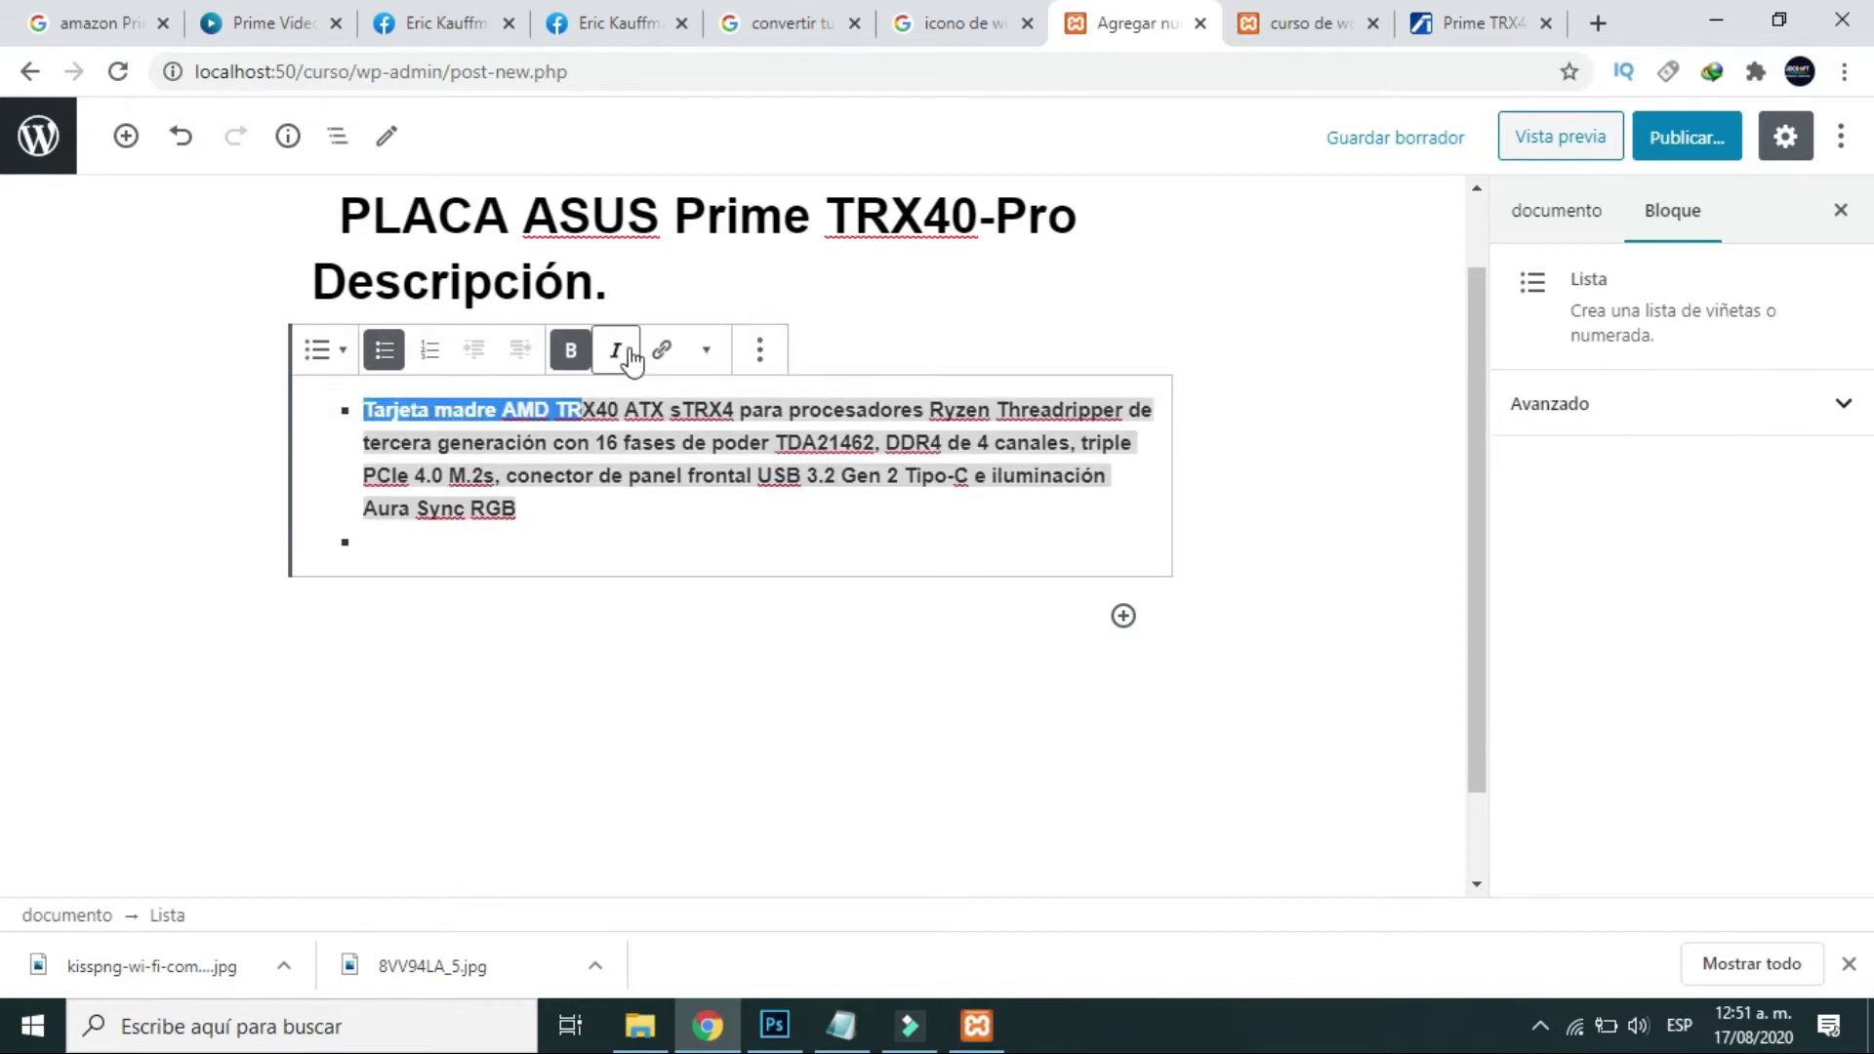
click(664, 352)
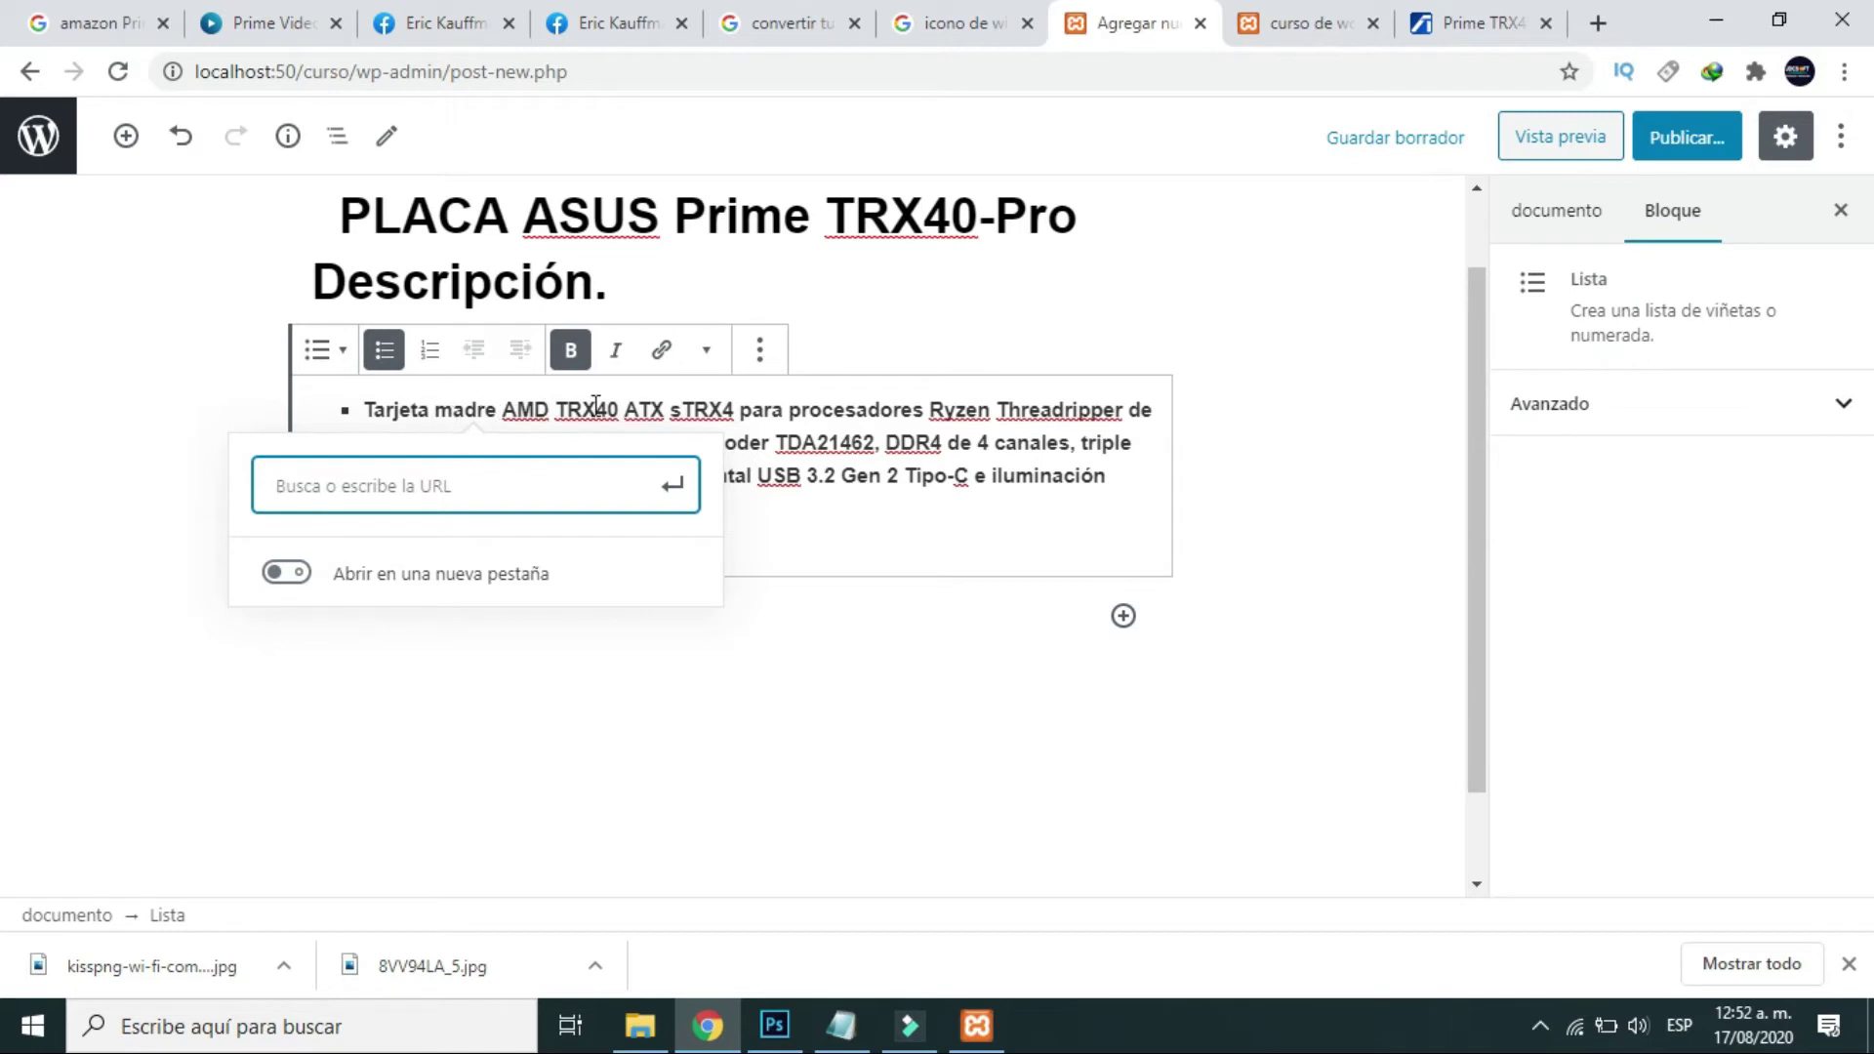
click(784, 471)
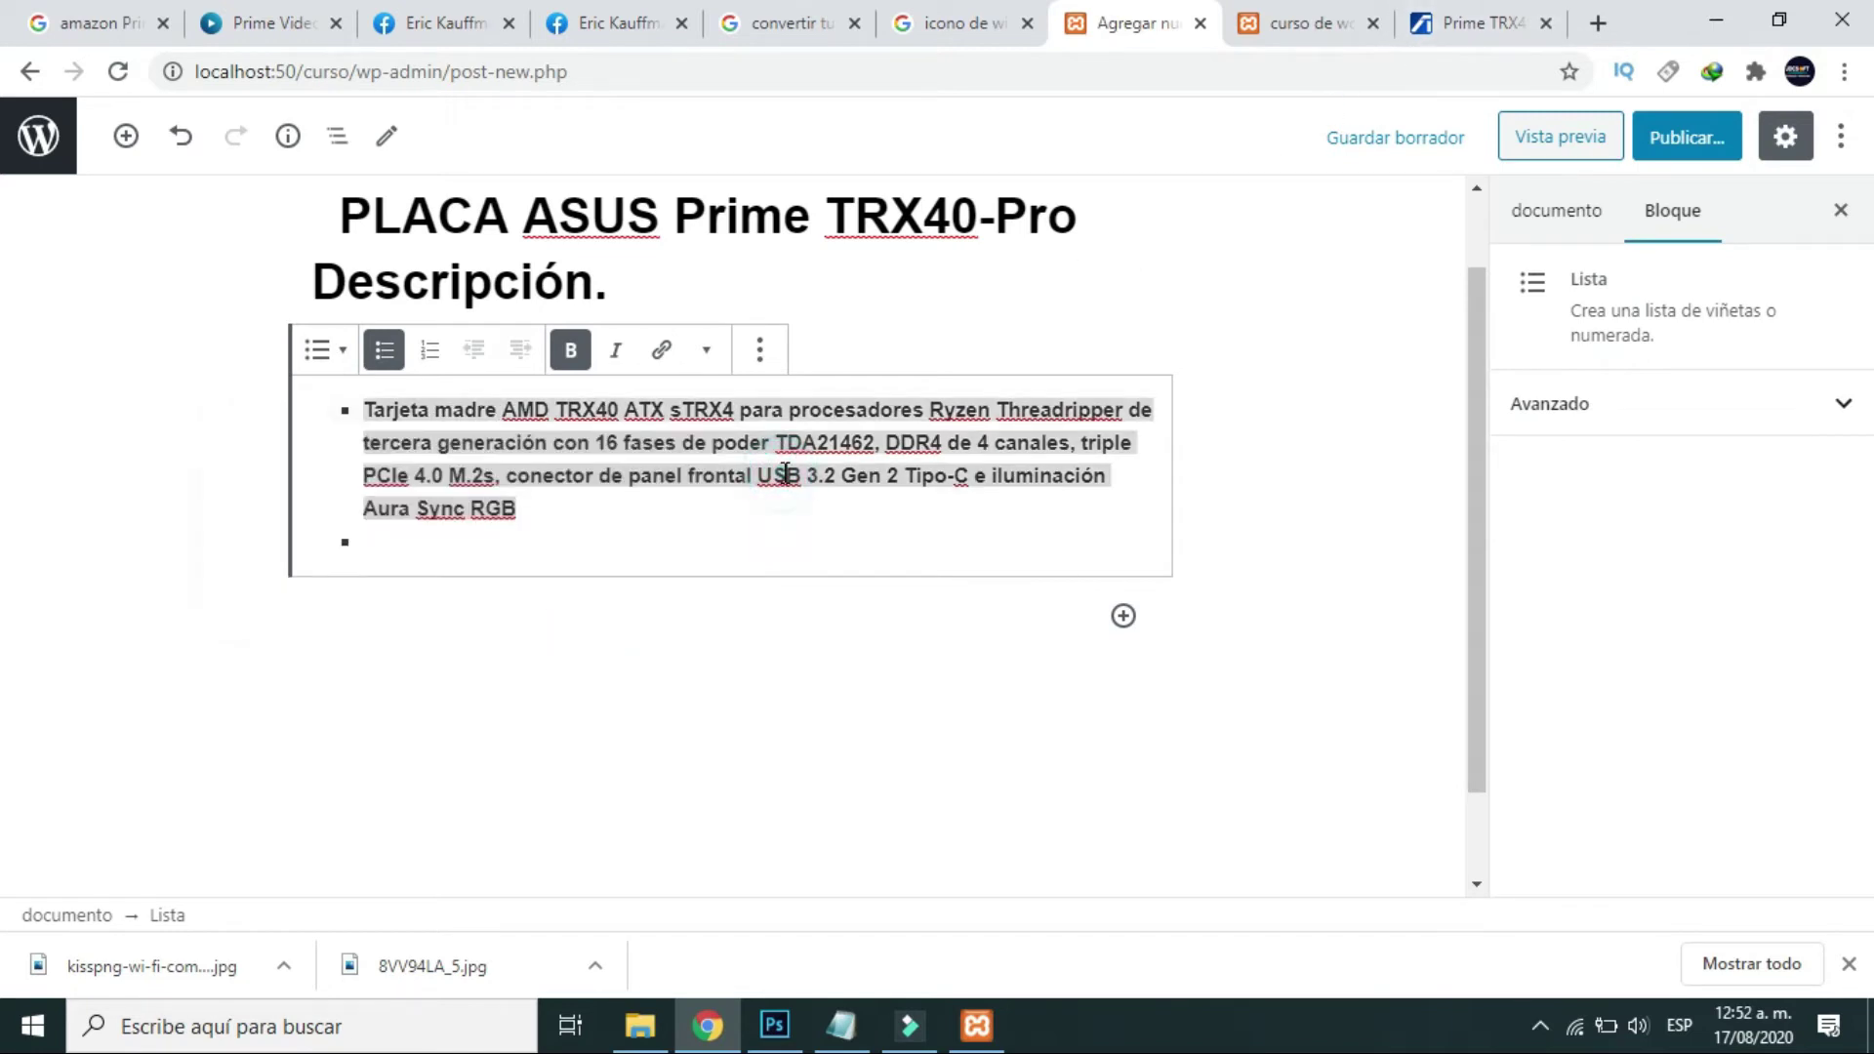
click(773, 343)
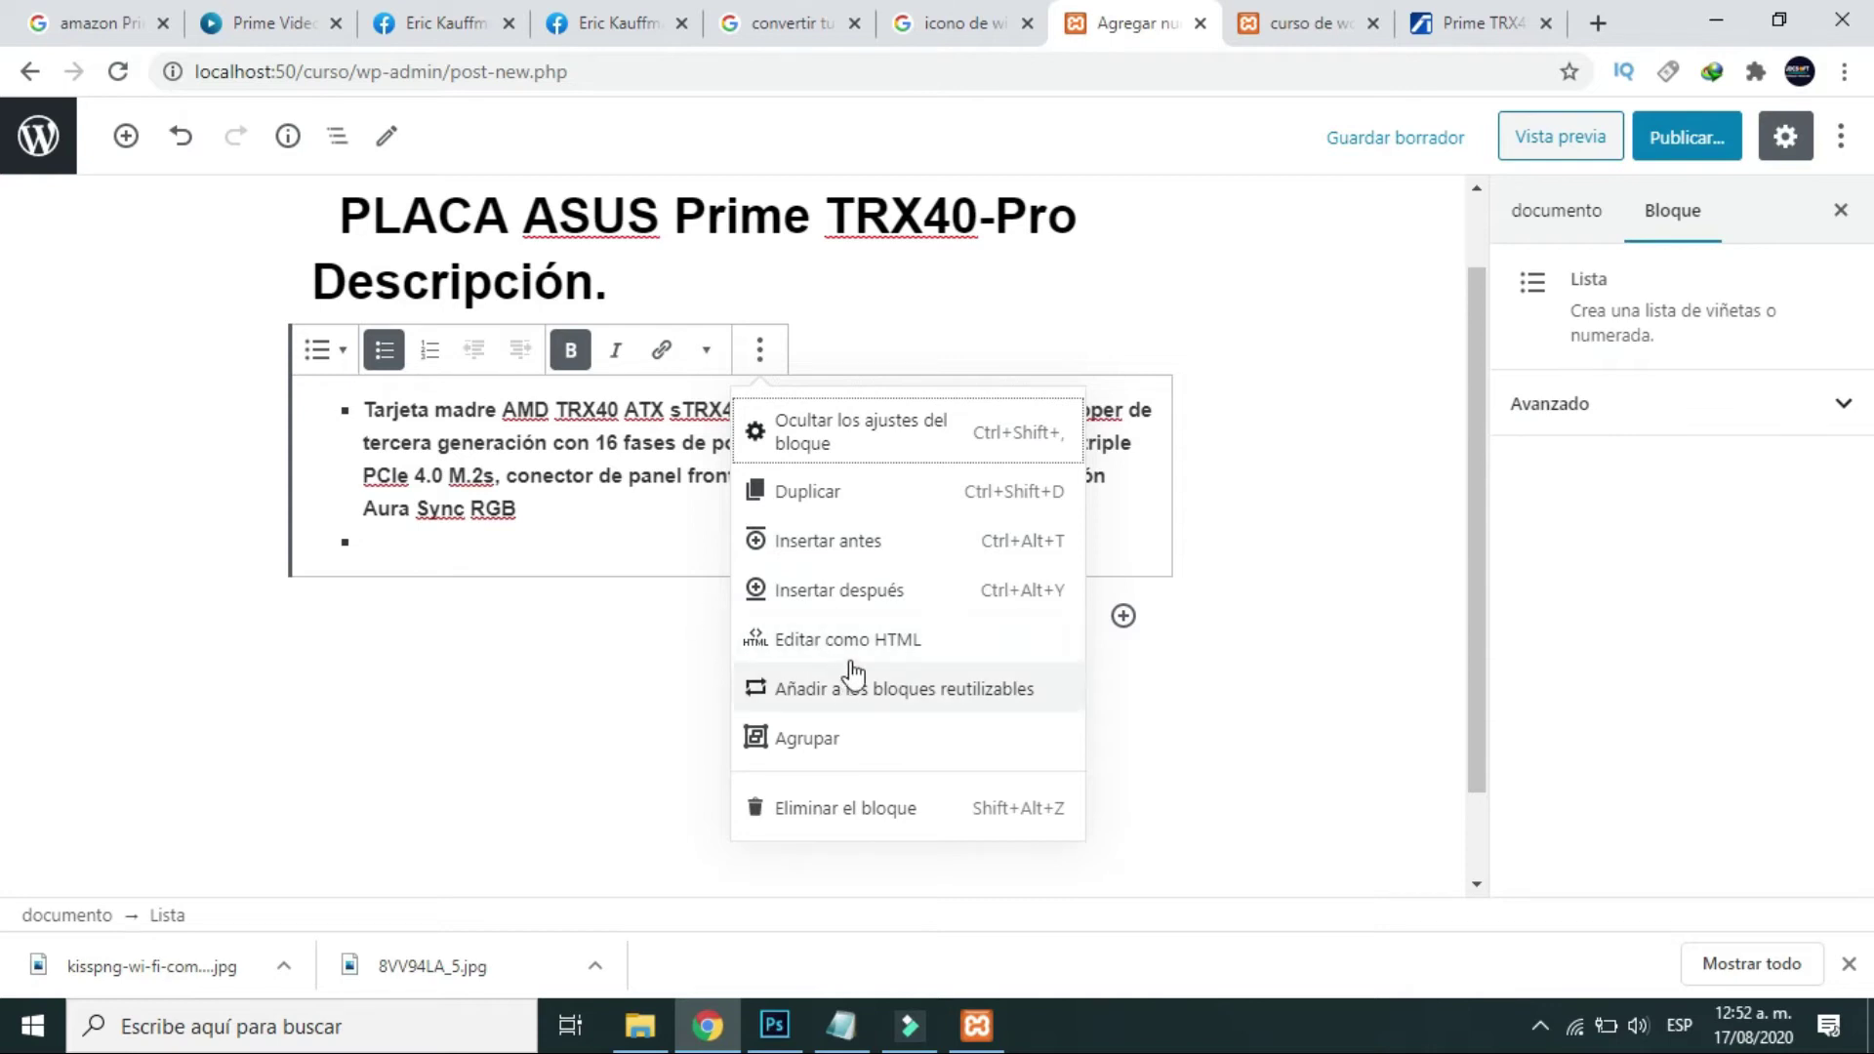
click(584, 508)
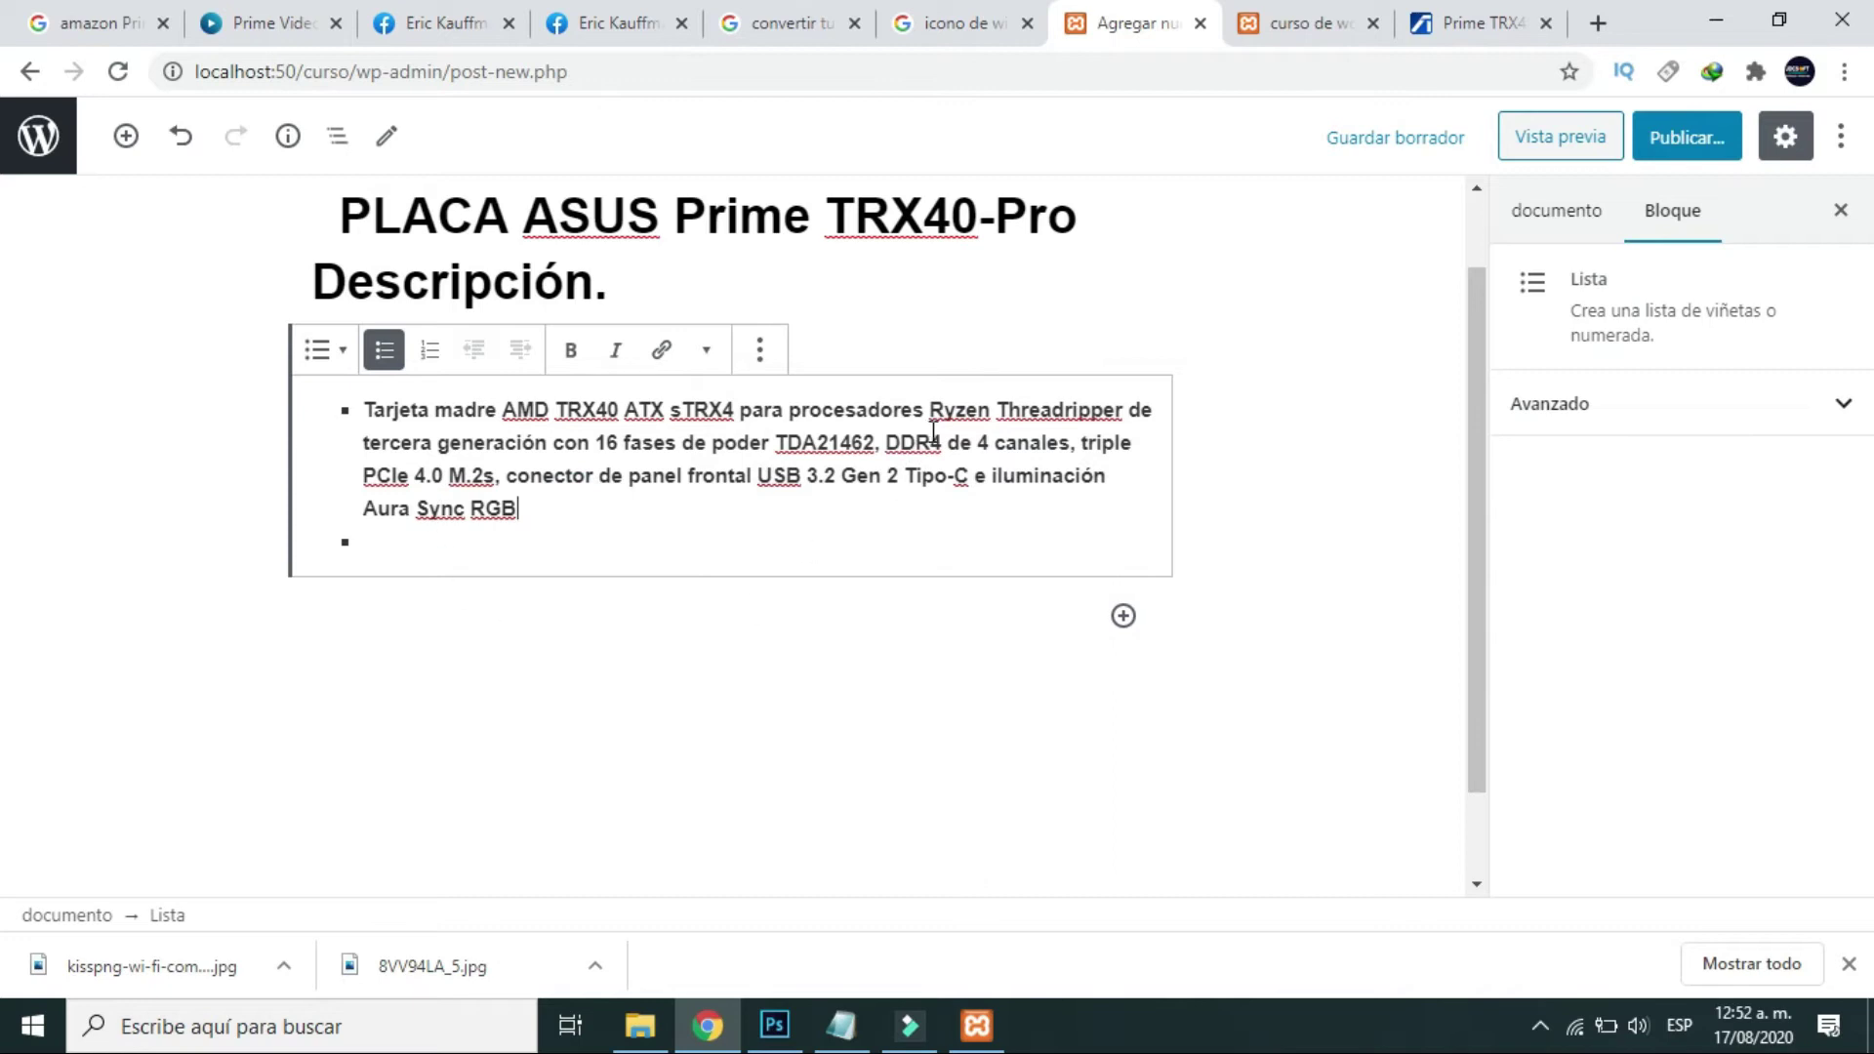
Add a test paragraph "JIII" below the list, followed by another empty paragraph.
click(1123, 616)
click(1123, 616)
click(611, 613)
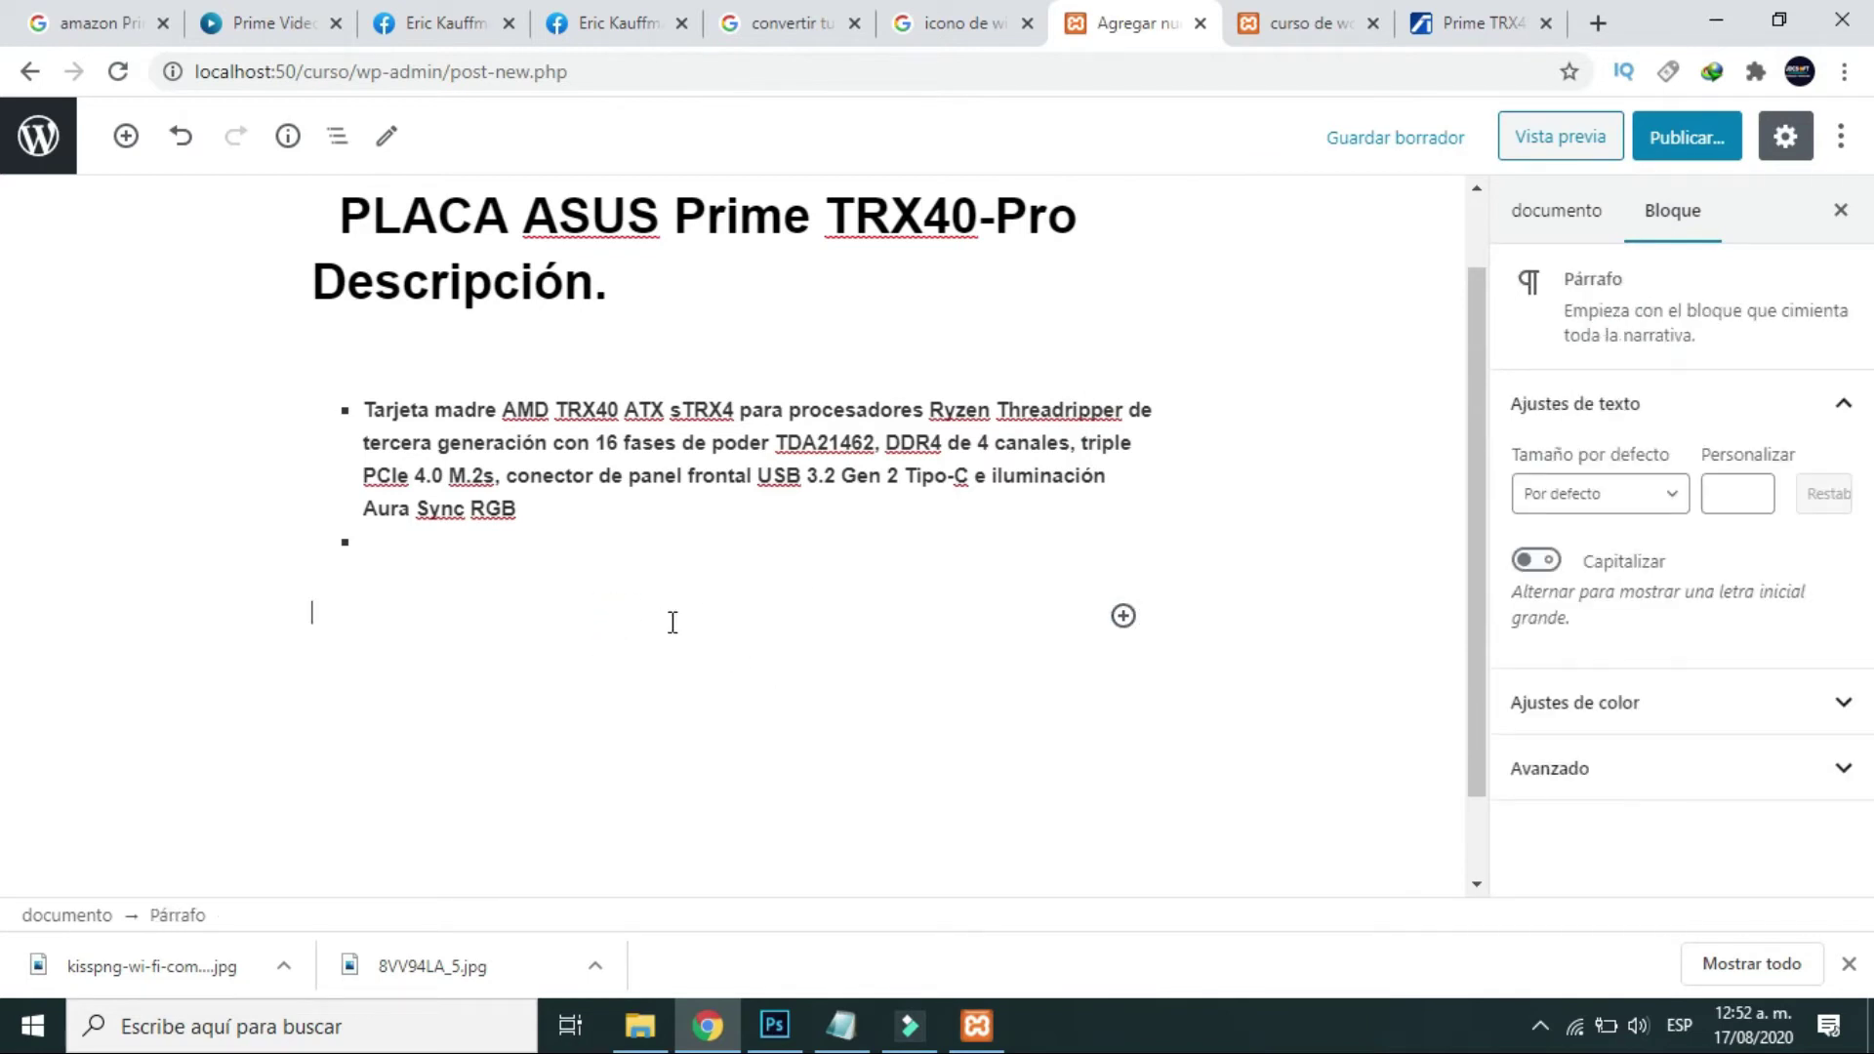
triple_click(540, 460)
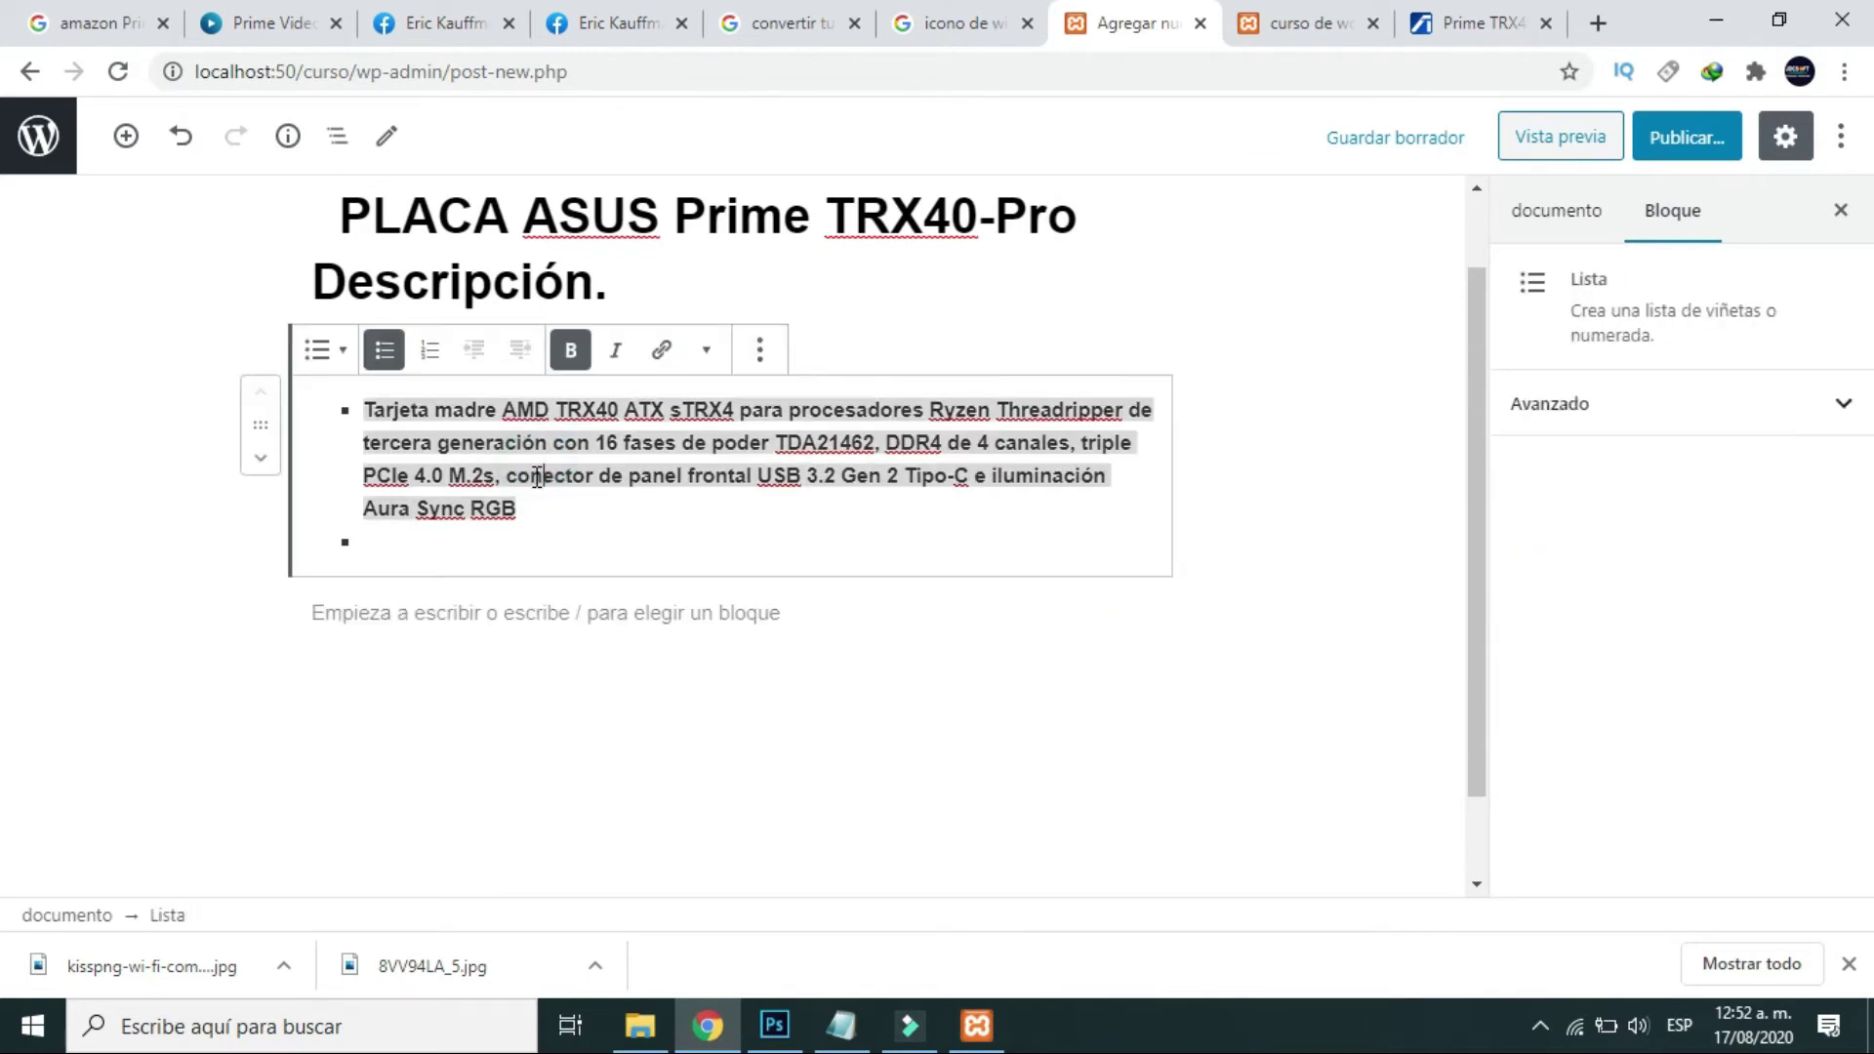
click(498, 621)
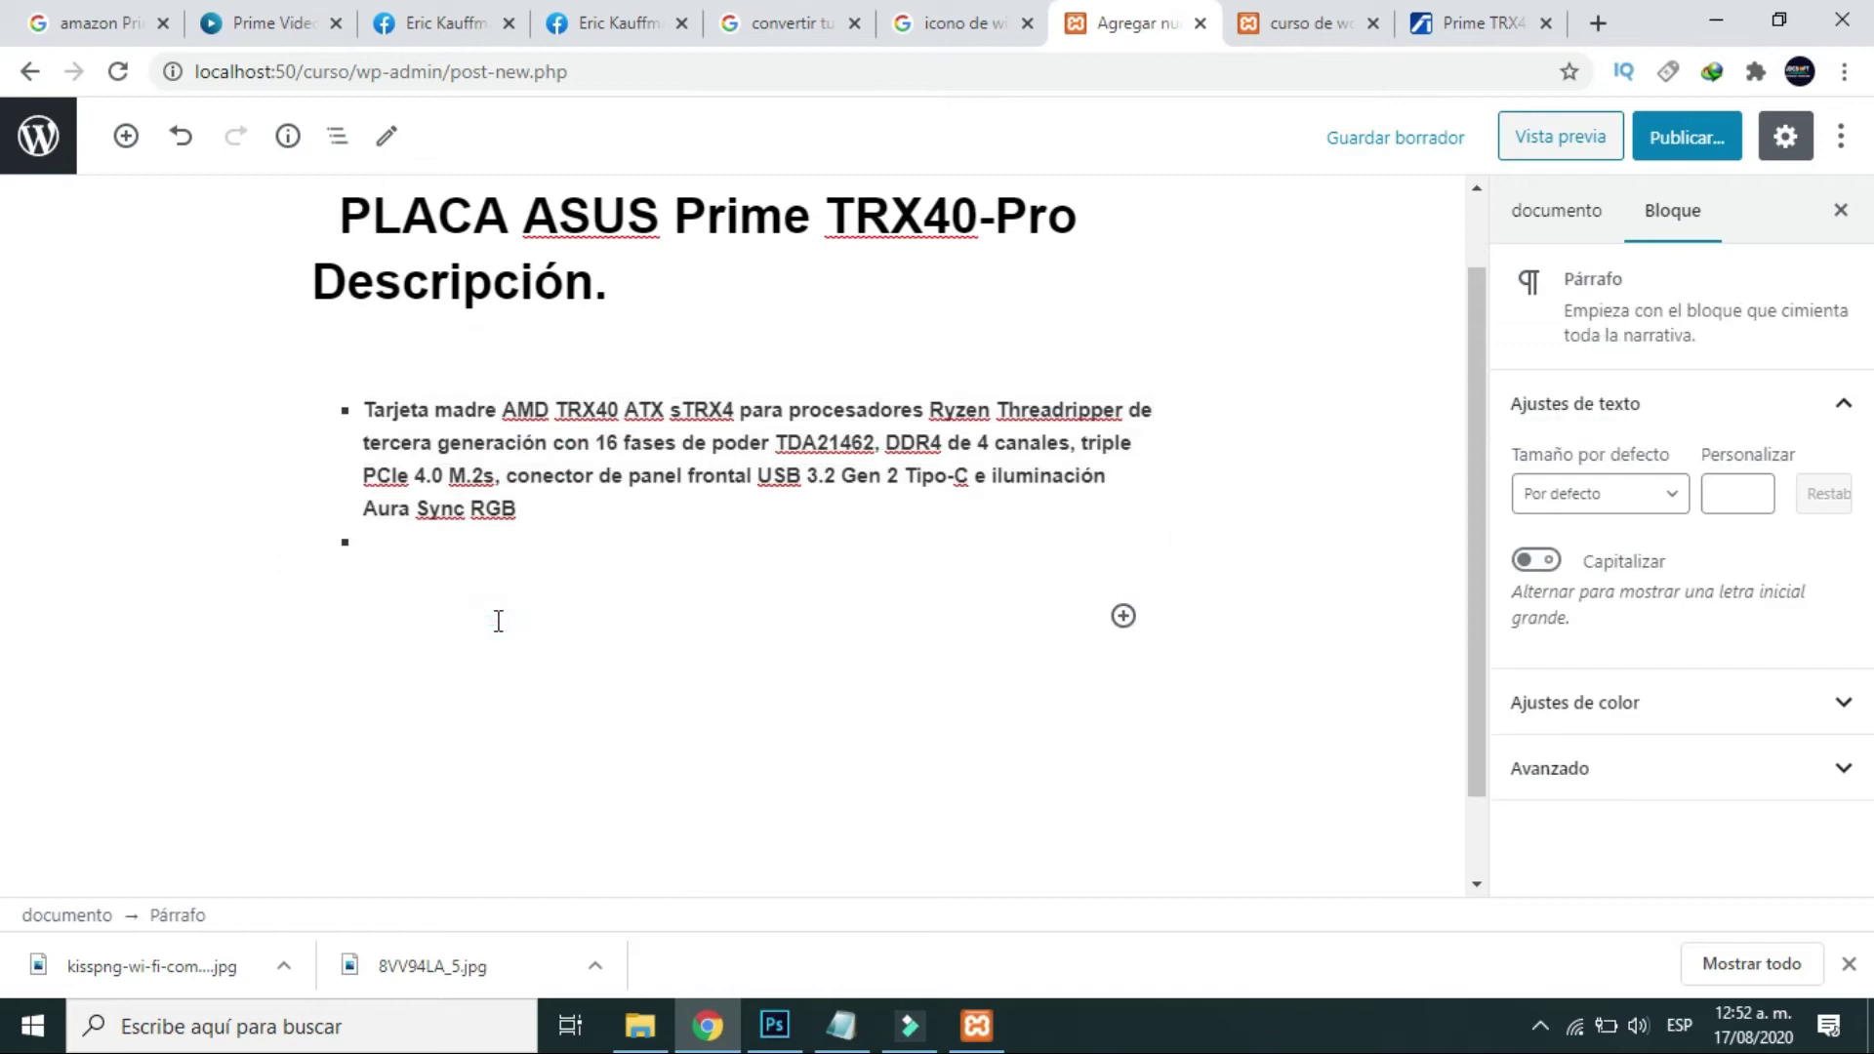
click(473, 691)
text(JIII)
key(Return)
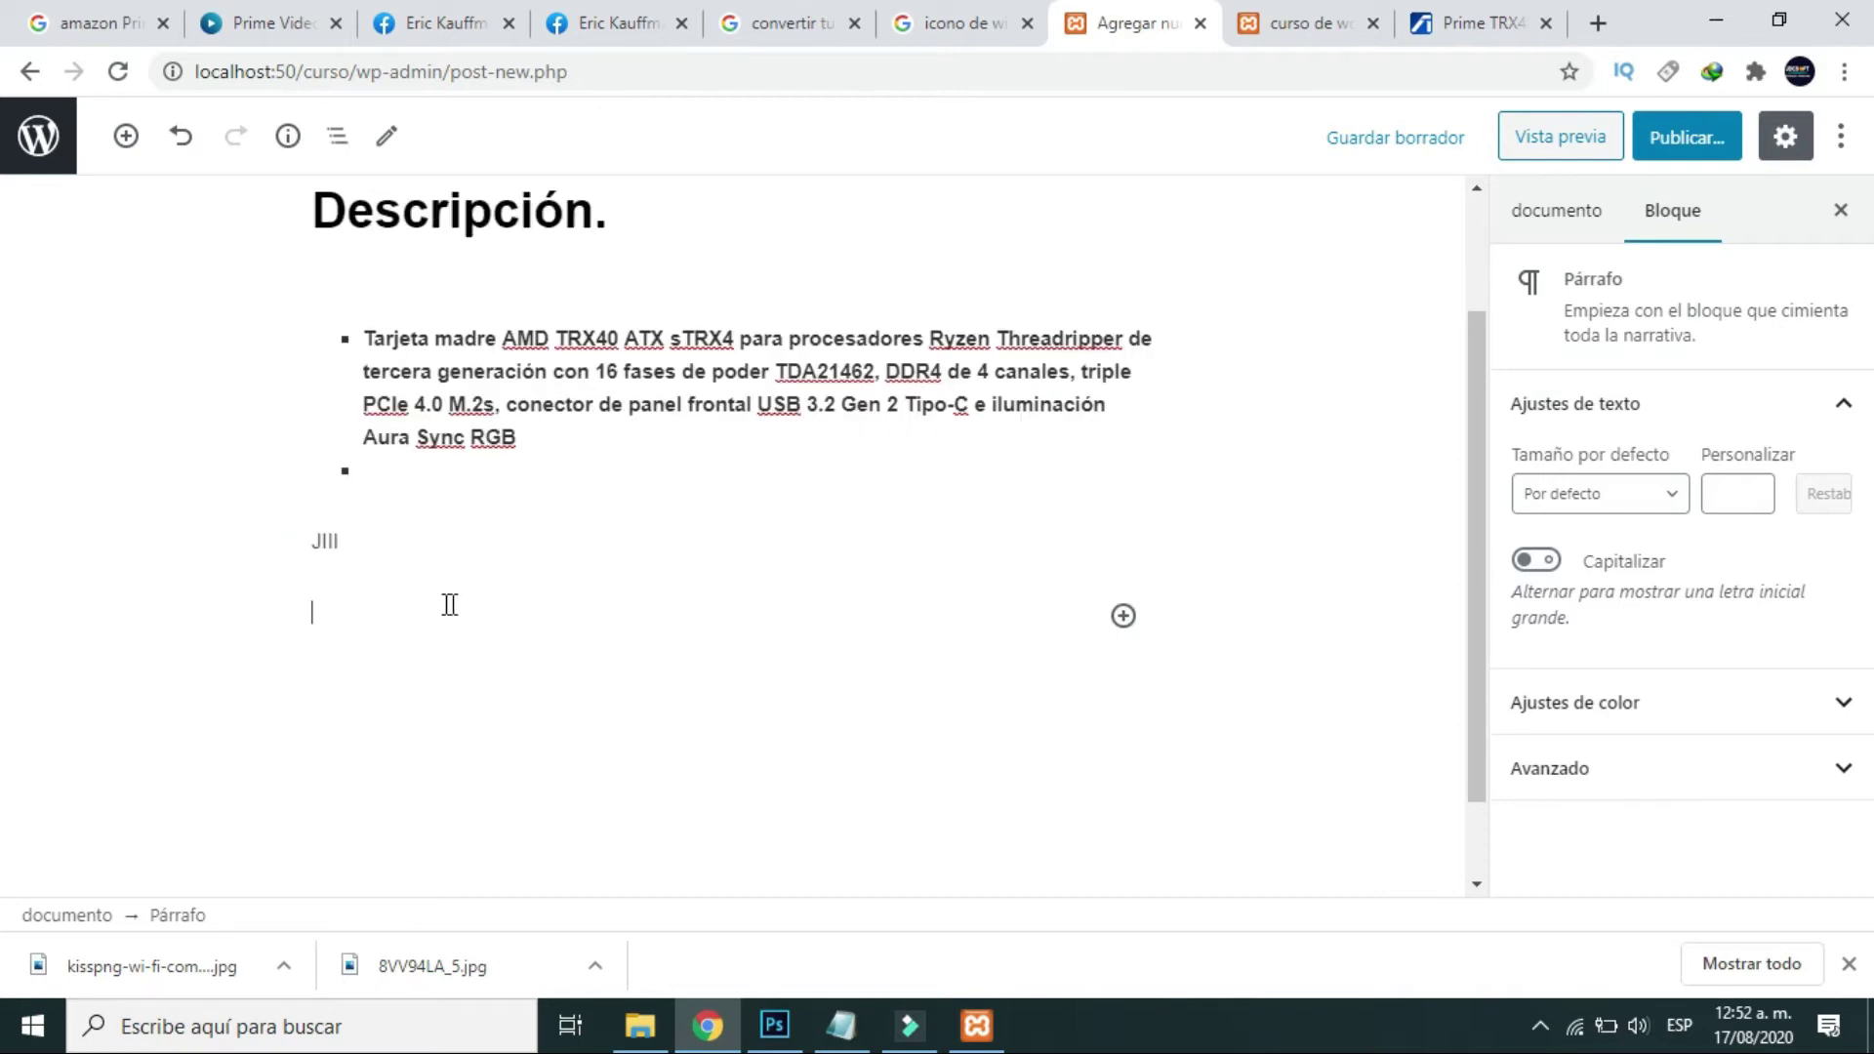
Delete the "JIII" paragraph block below the list.
click(455, 535)
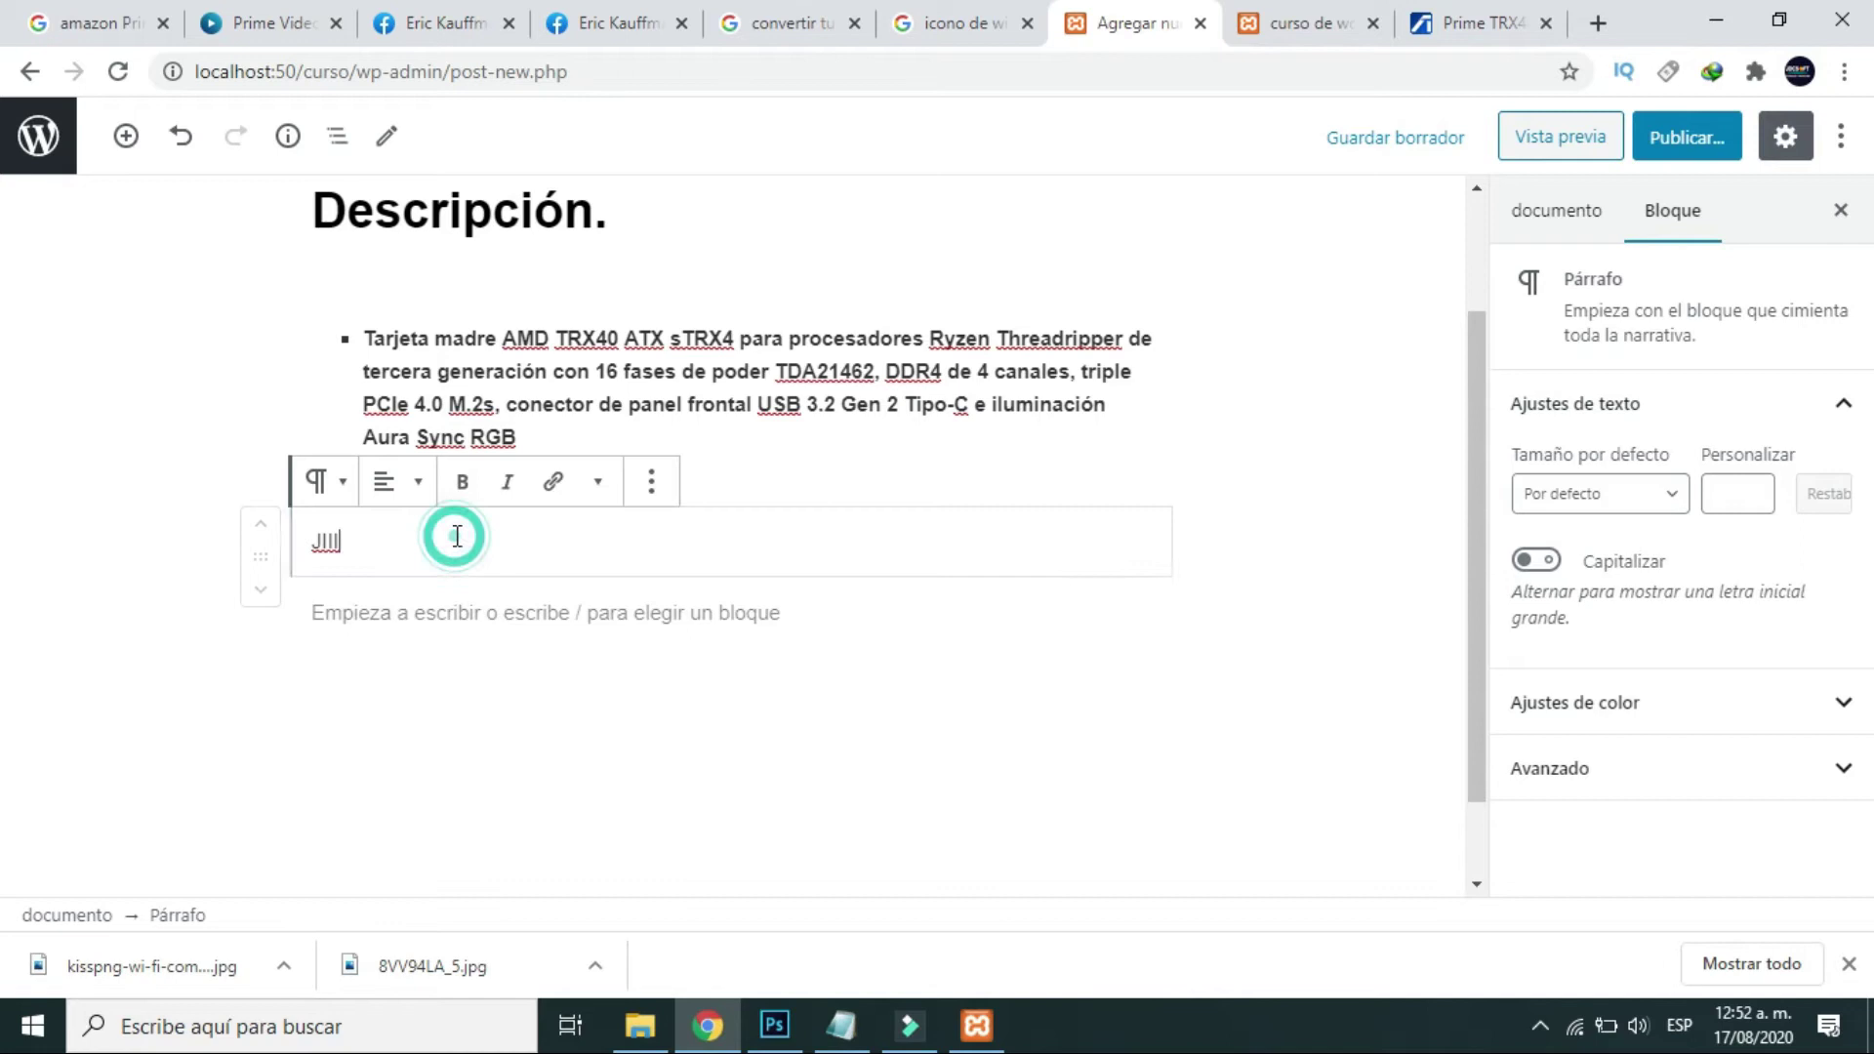
click(427, 608)
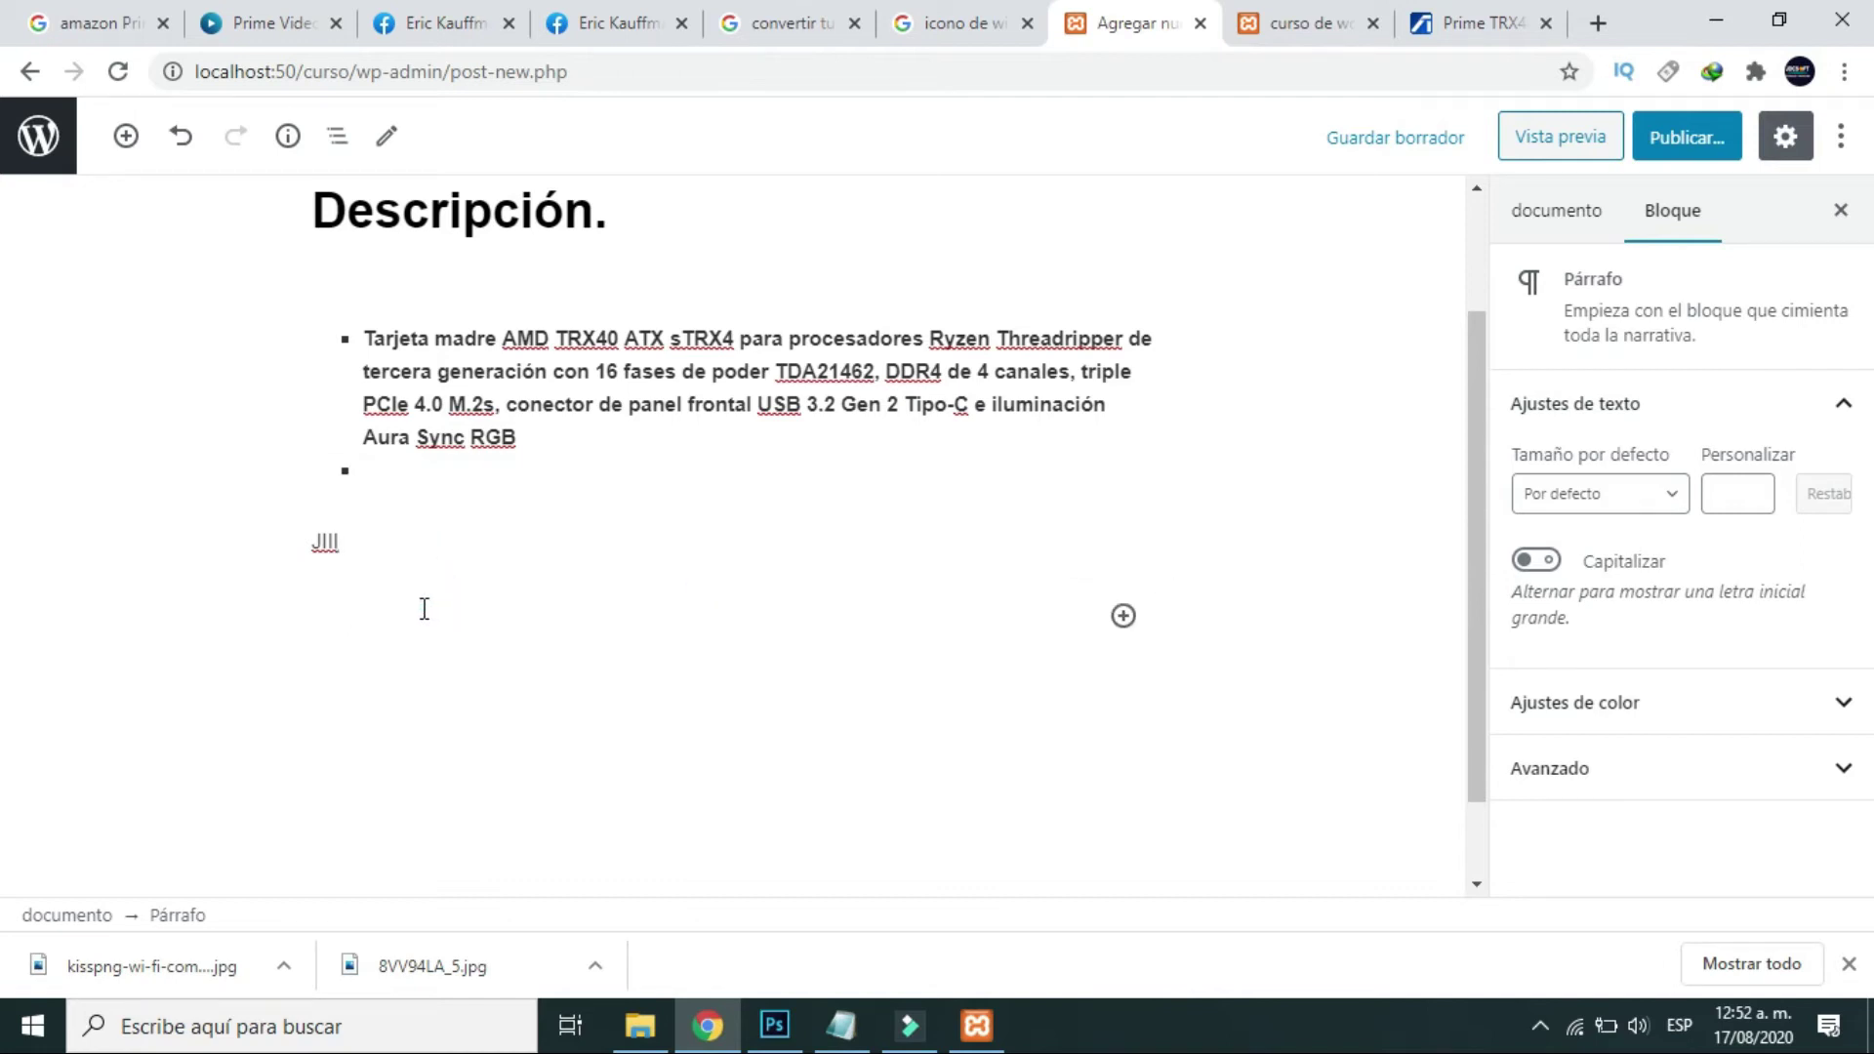
click(430, 539)
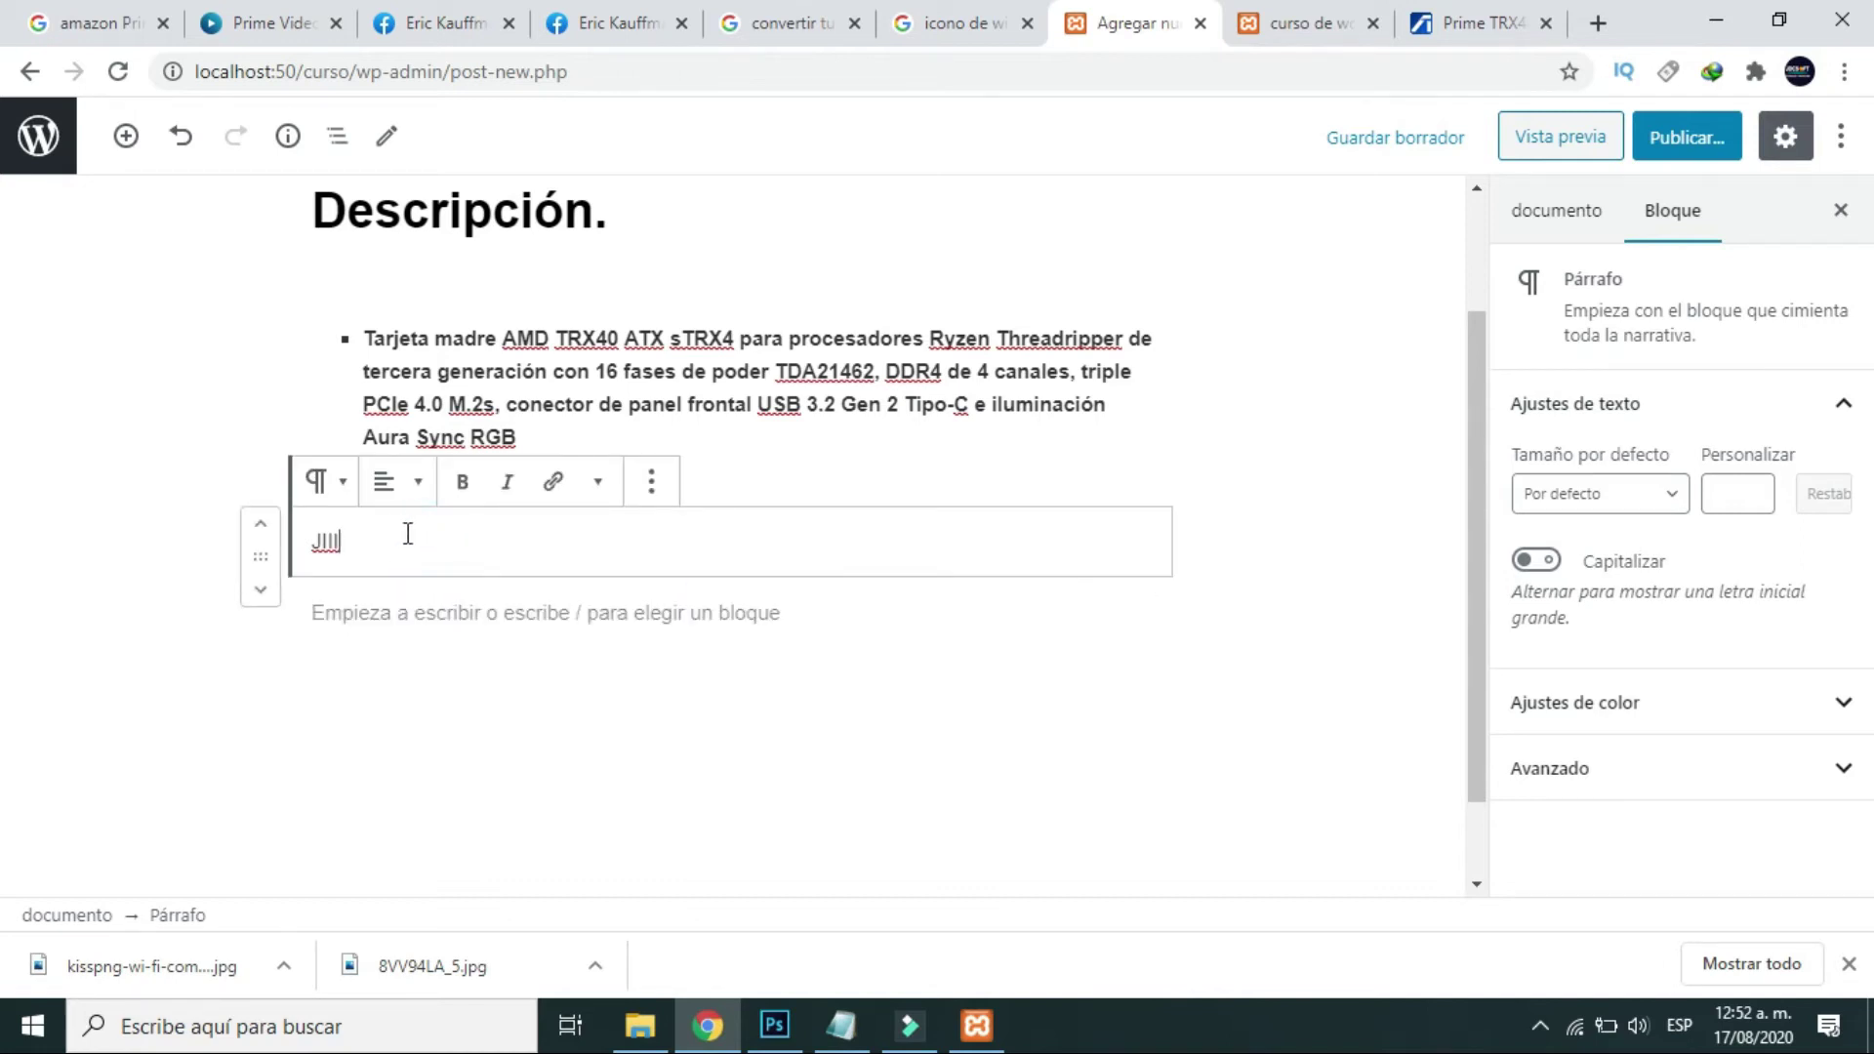
click(652, 482)
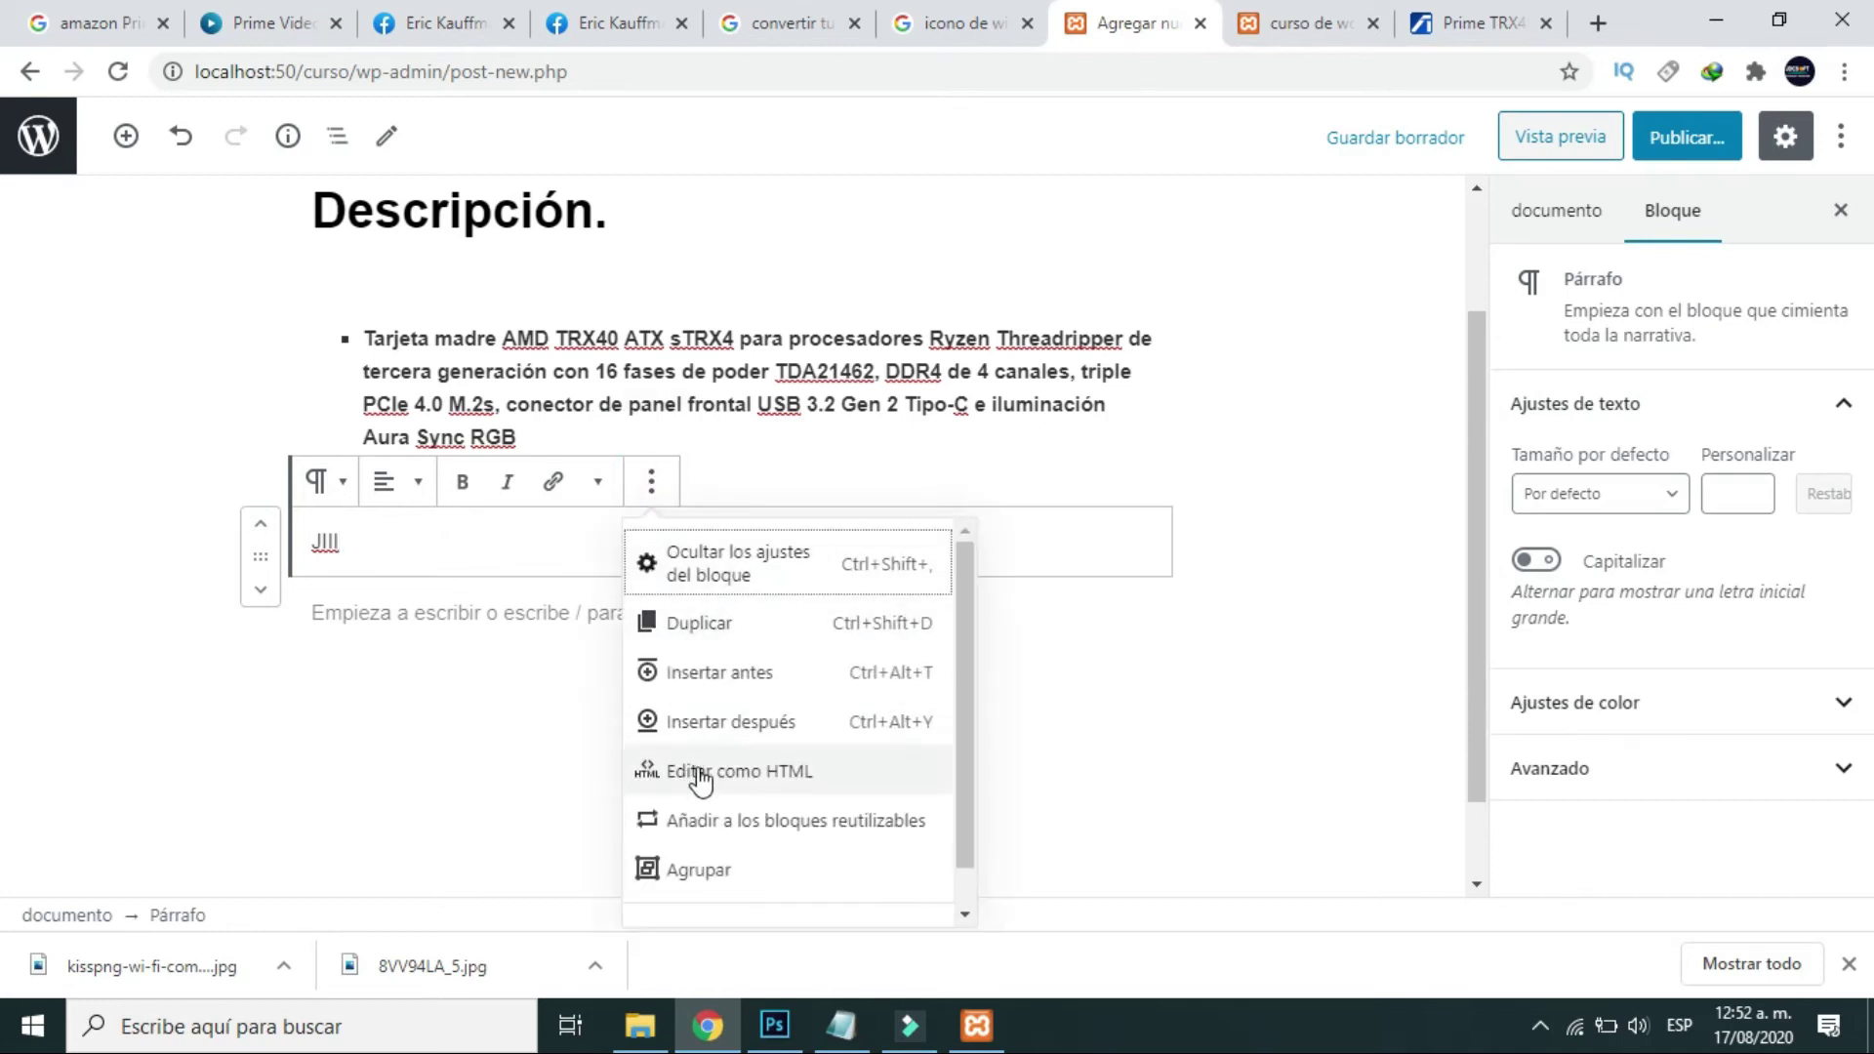
scroll(701, 779, down, 1)
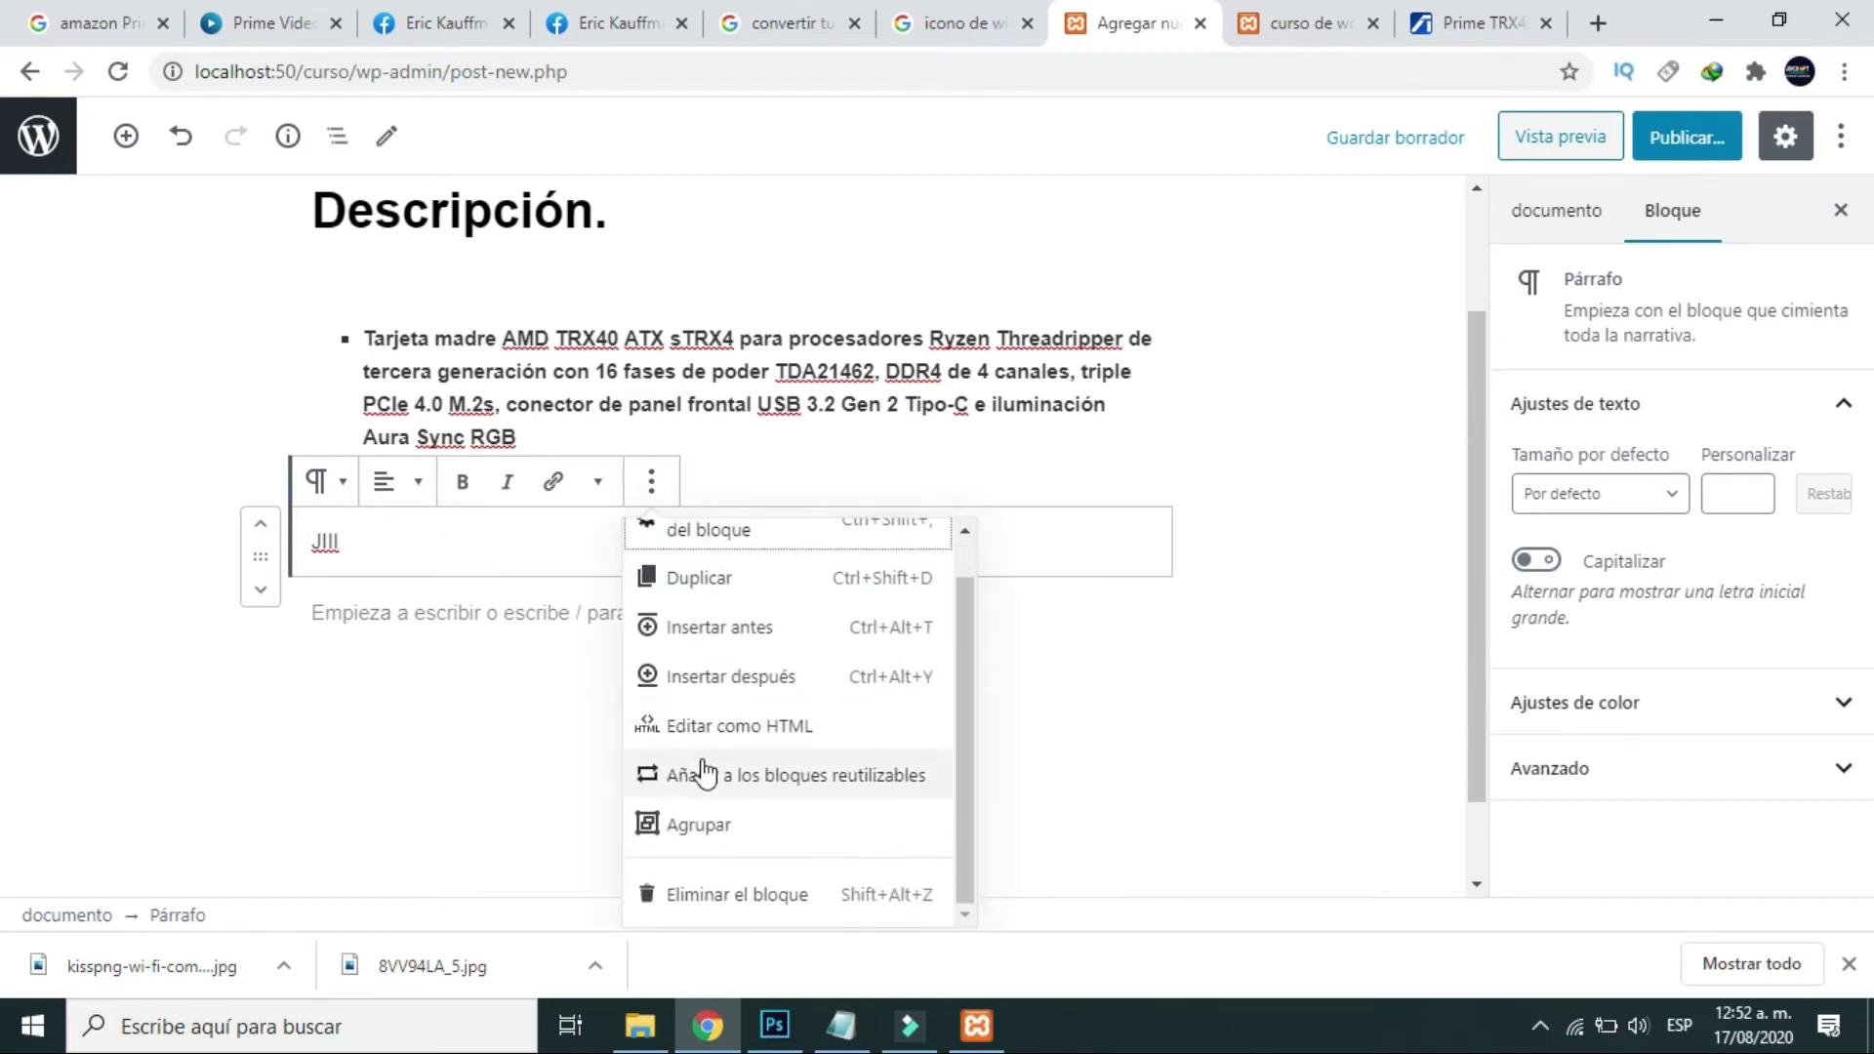
click(740, 900)
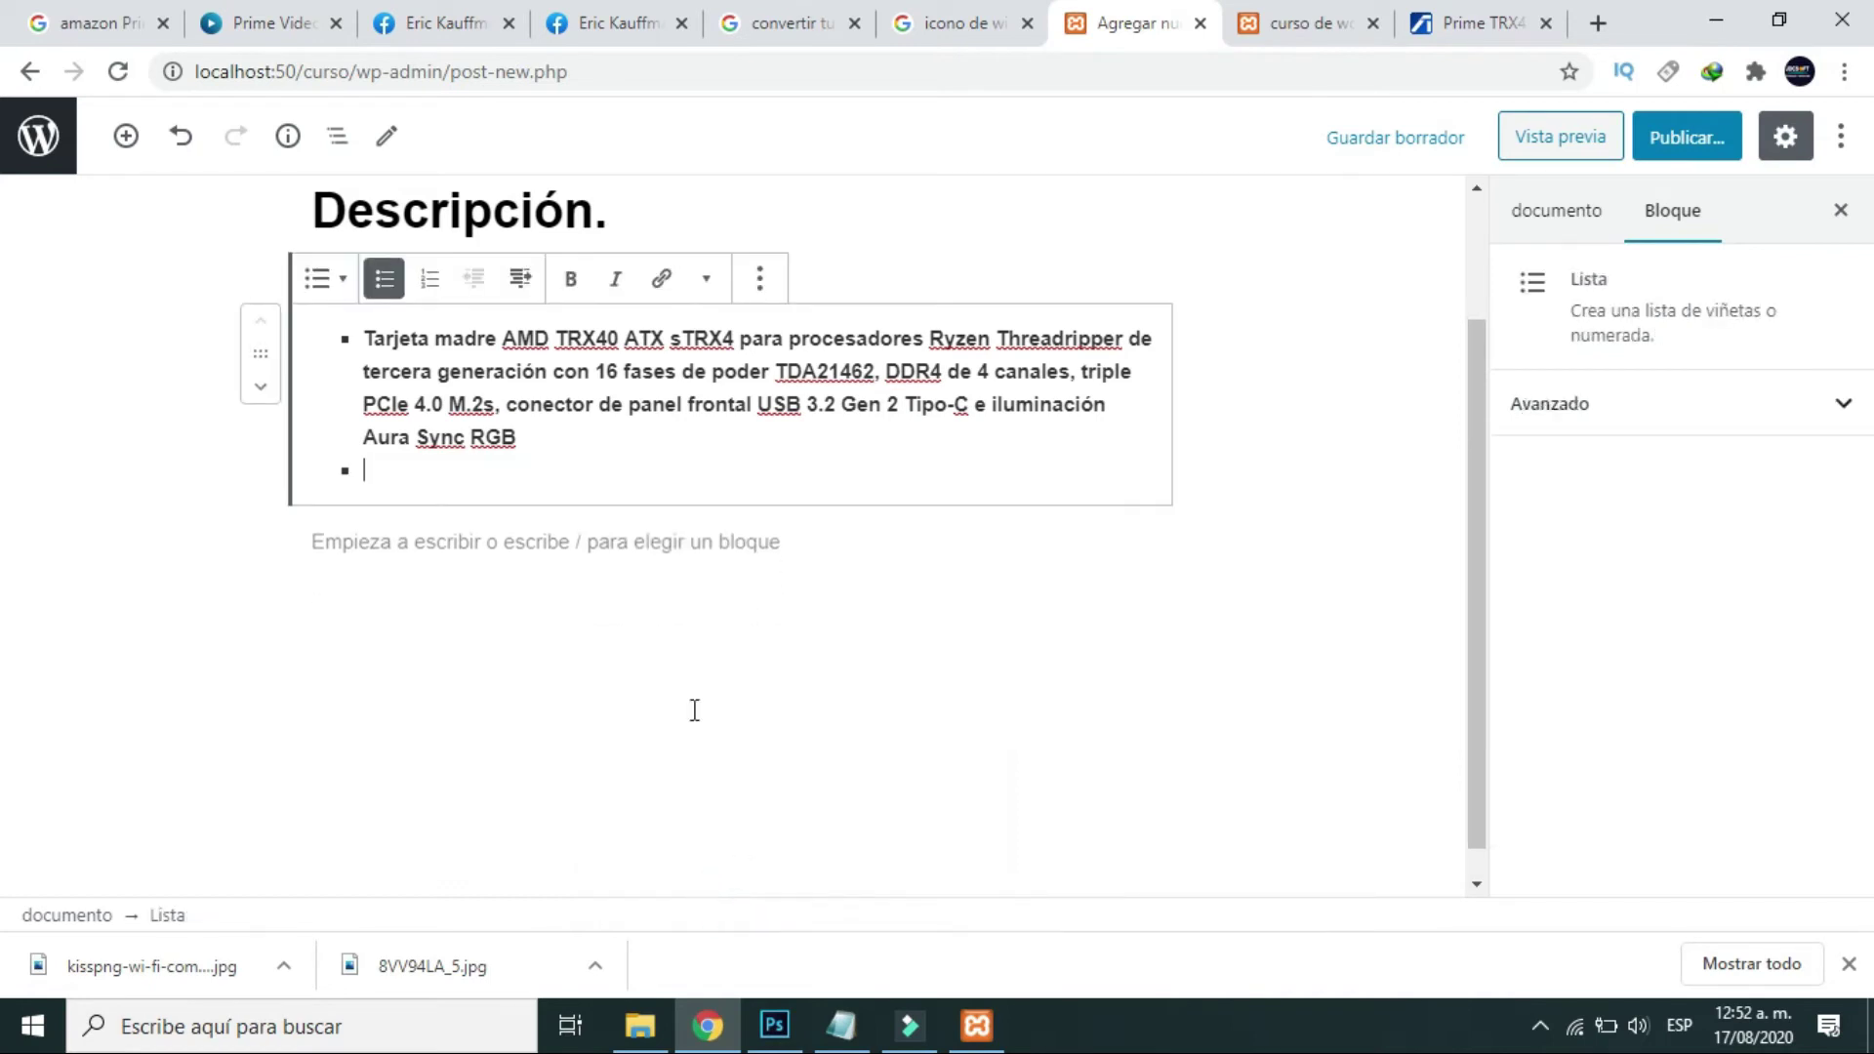
Enter "HHJ" in the empty paragraph below the list, and delete that block.
click(635, 539)
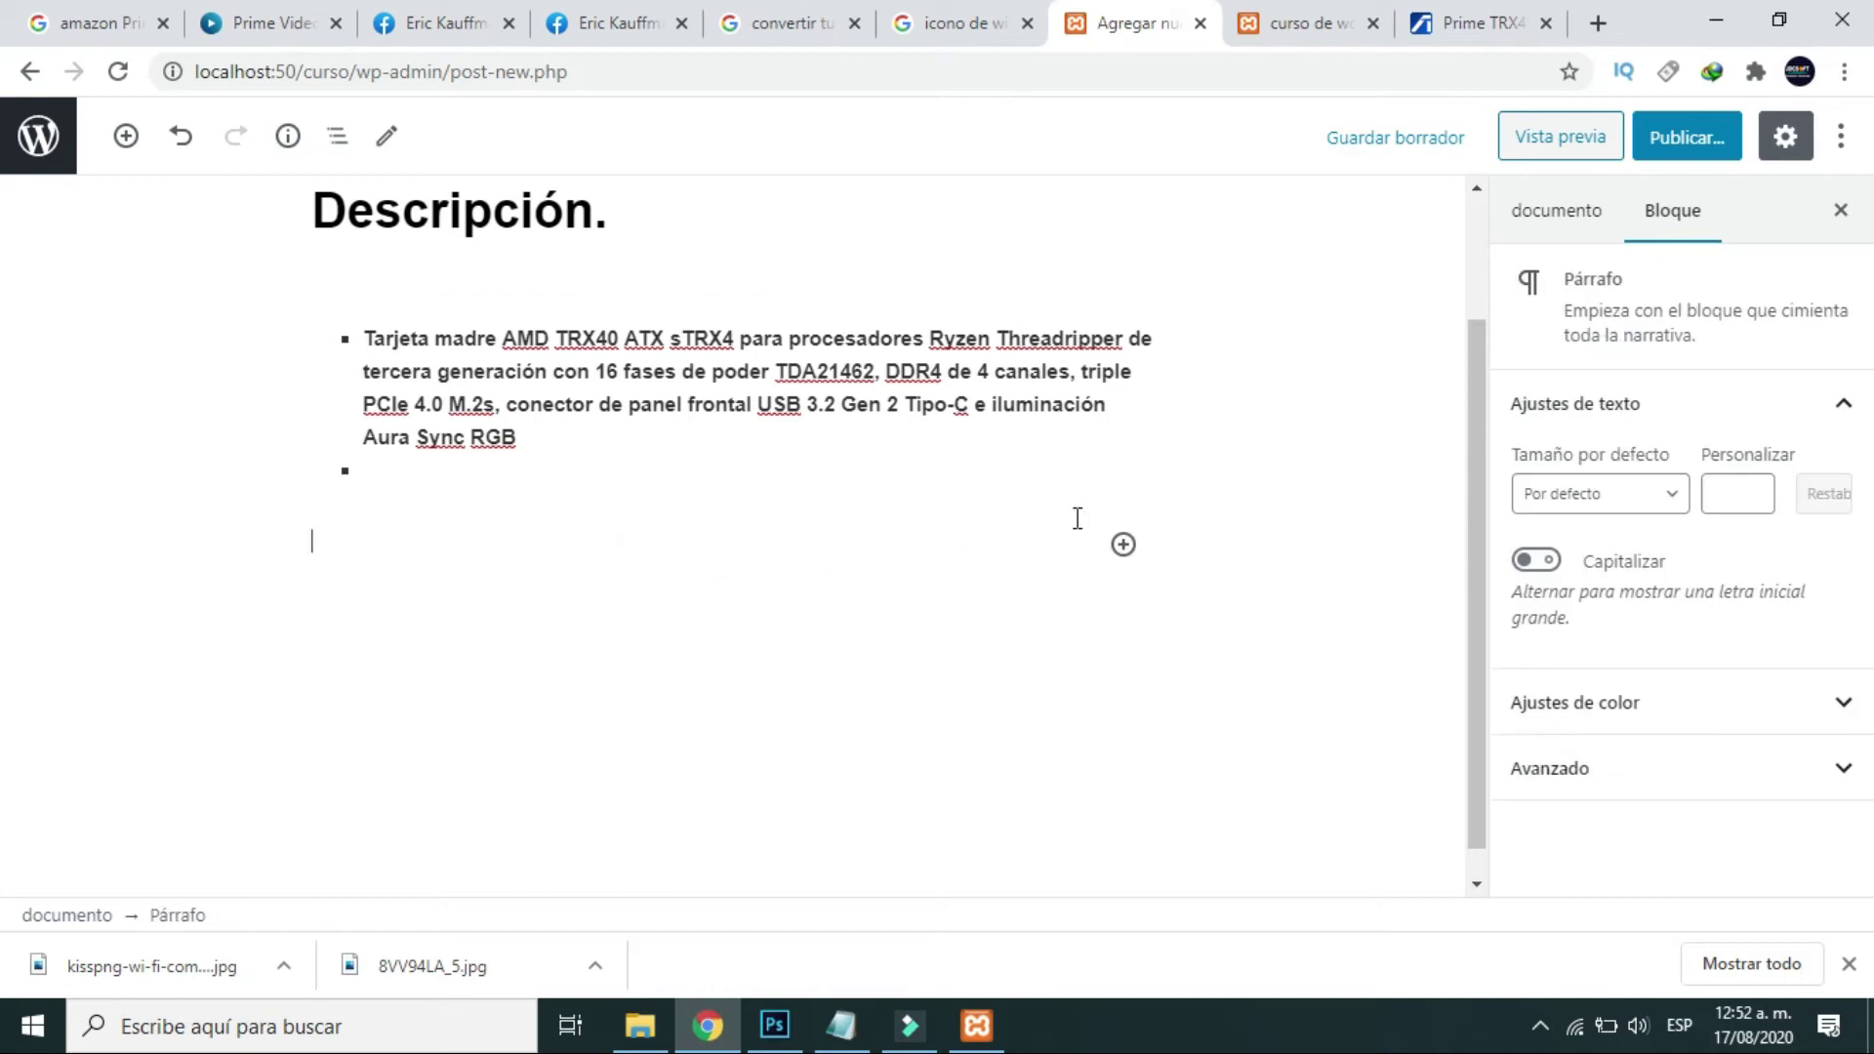
text(HHJ)
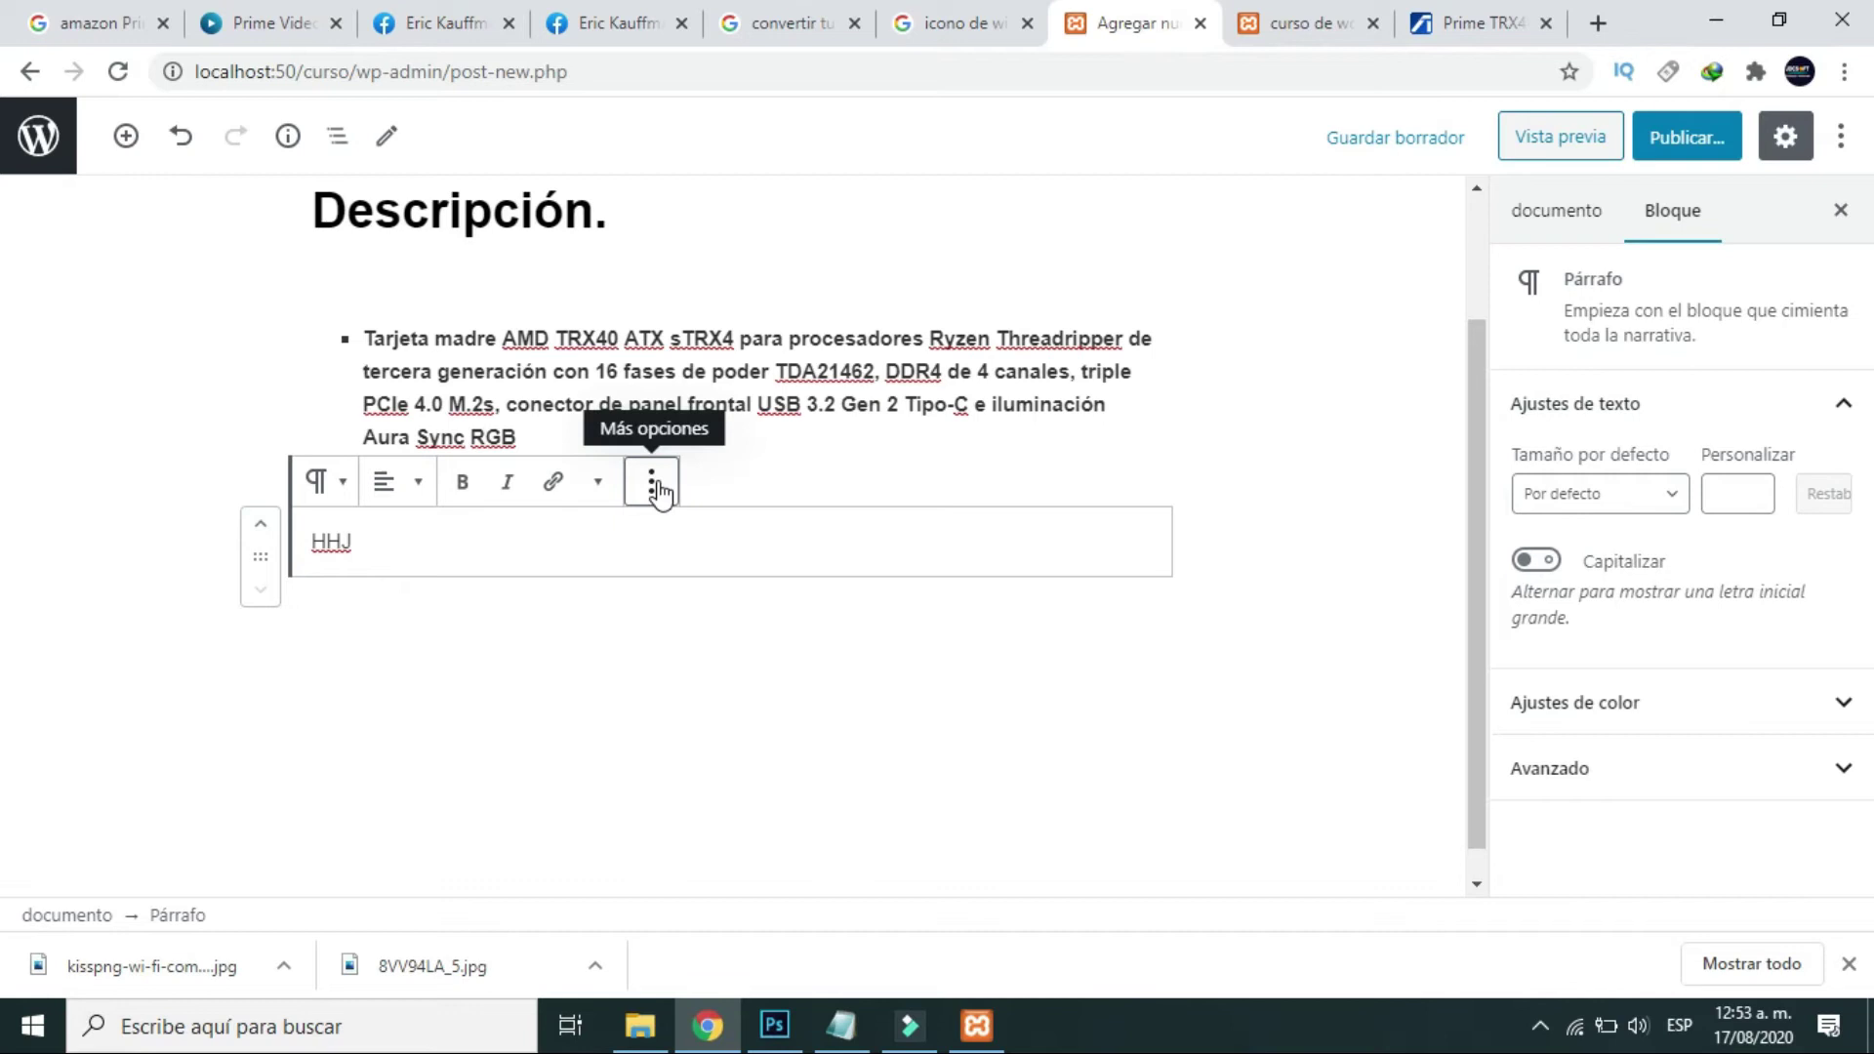
click(652, 483)
scroll(762, 839, down, 1)
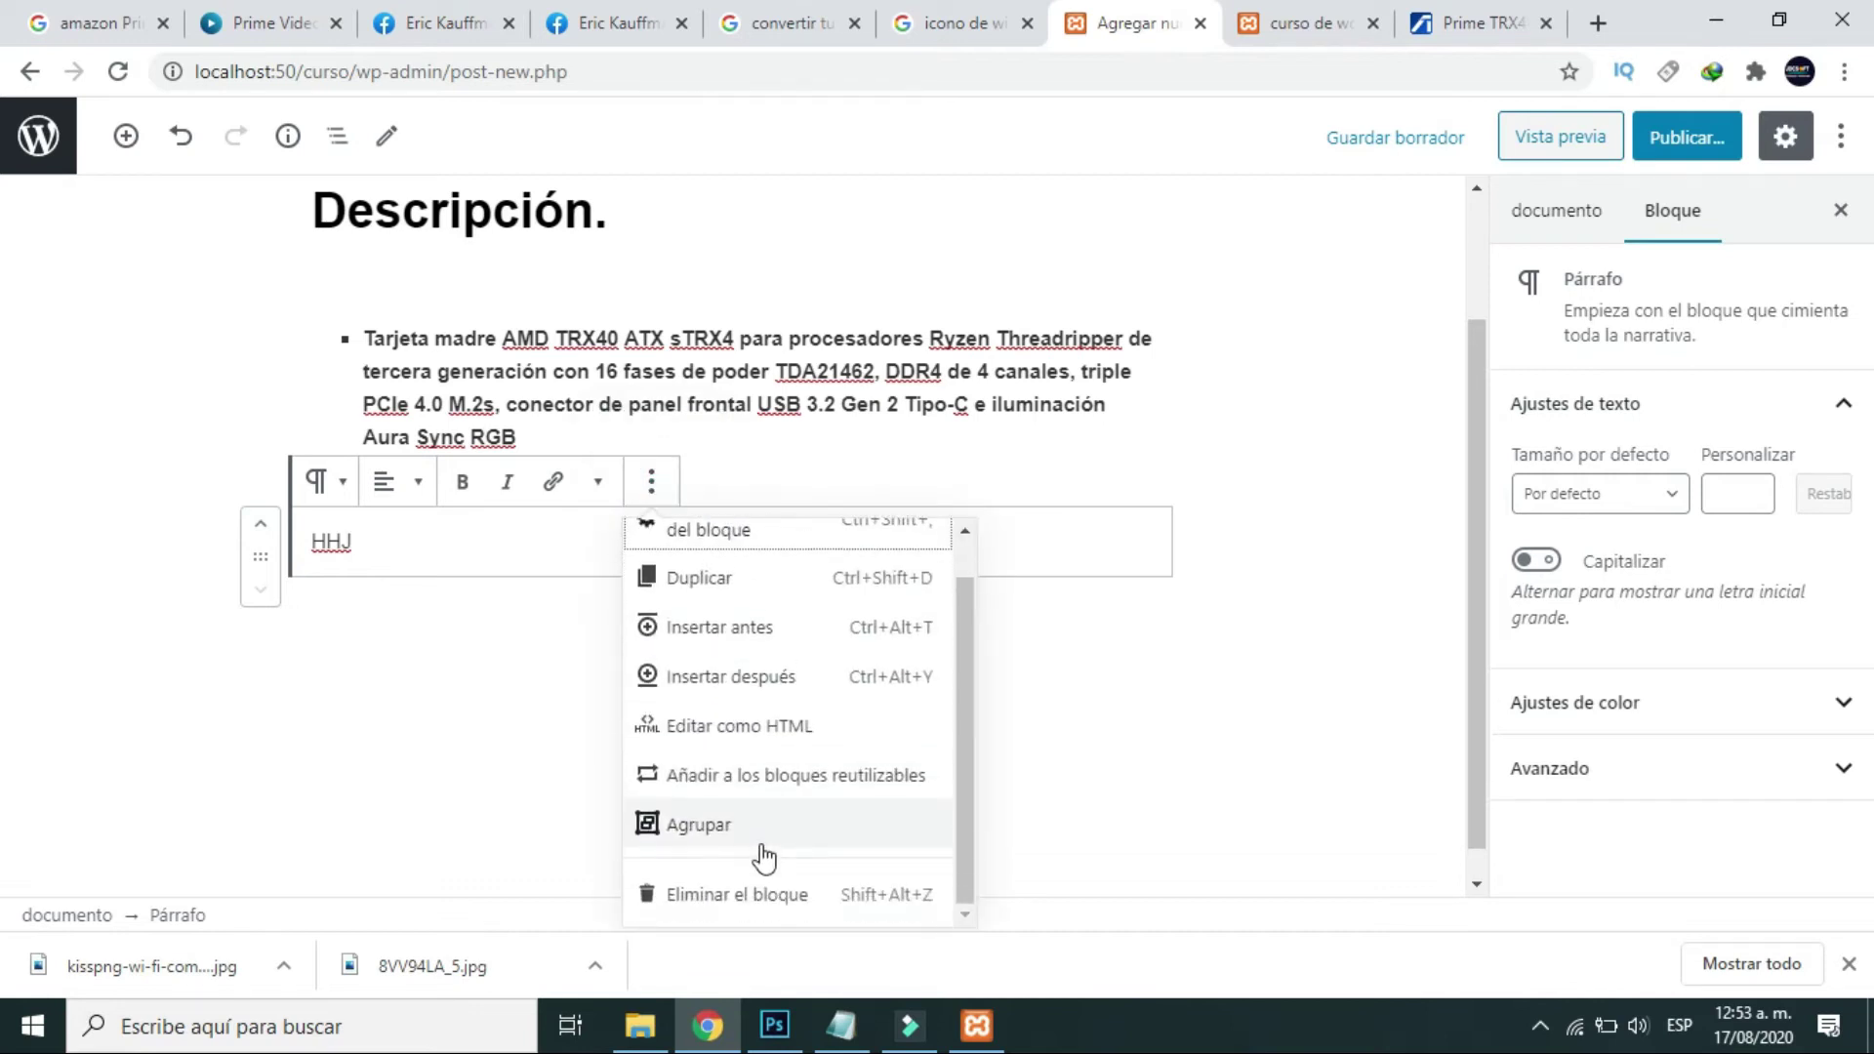
click(745, 894)
click(674, 567)
Start an empty paragraph block below the bulleted list.
click(573, 473)
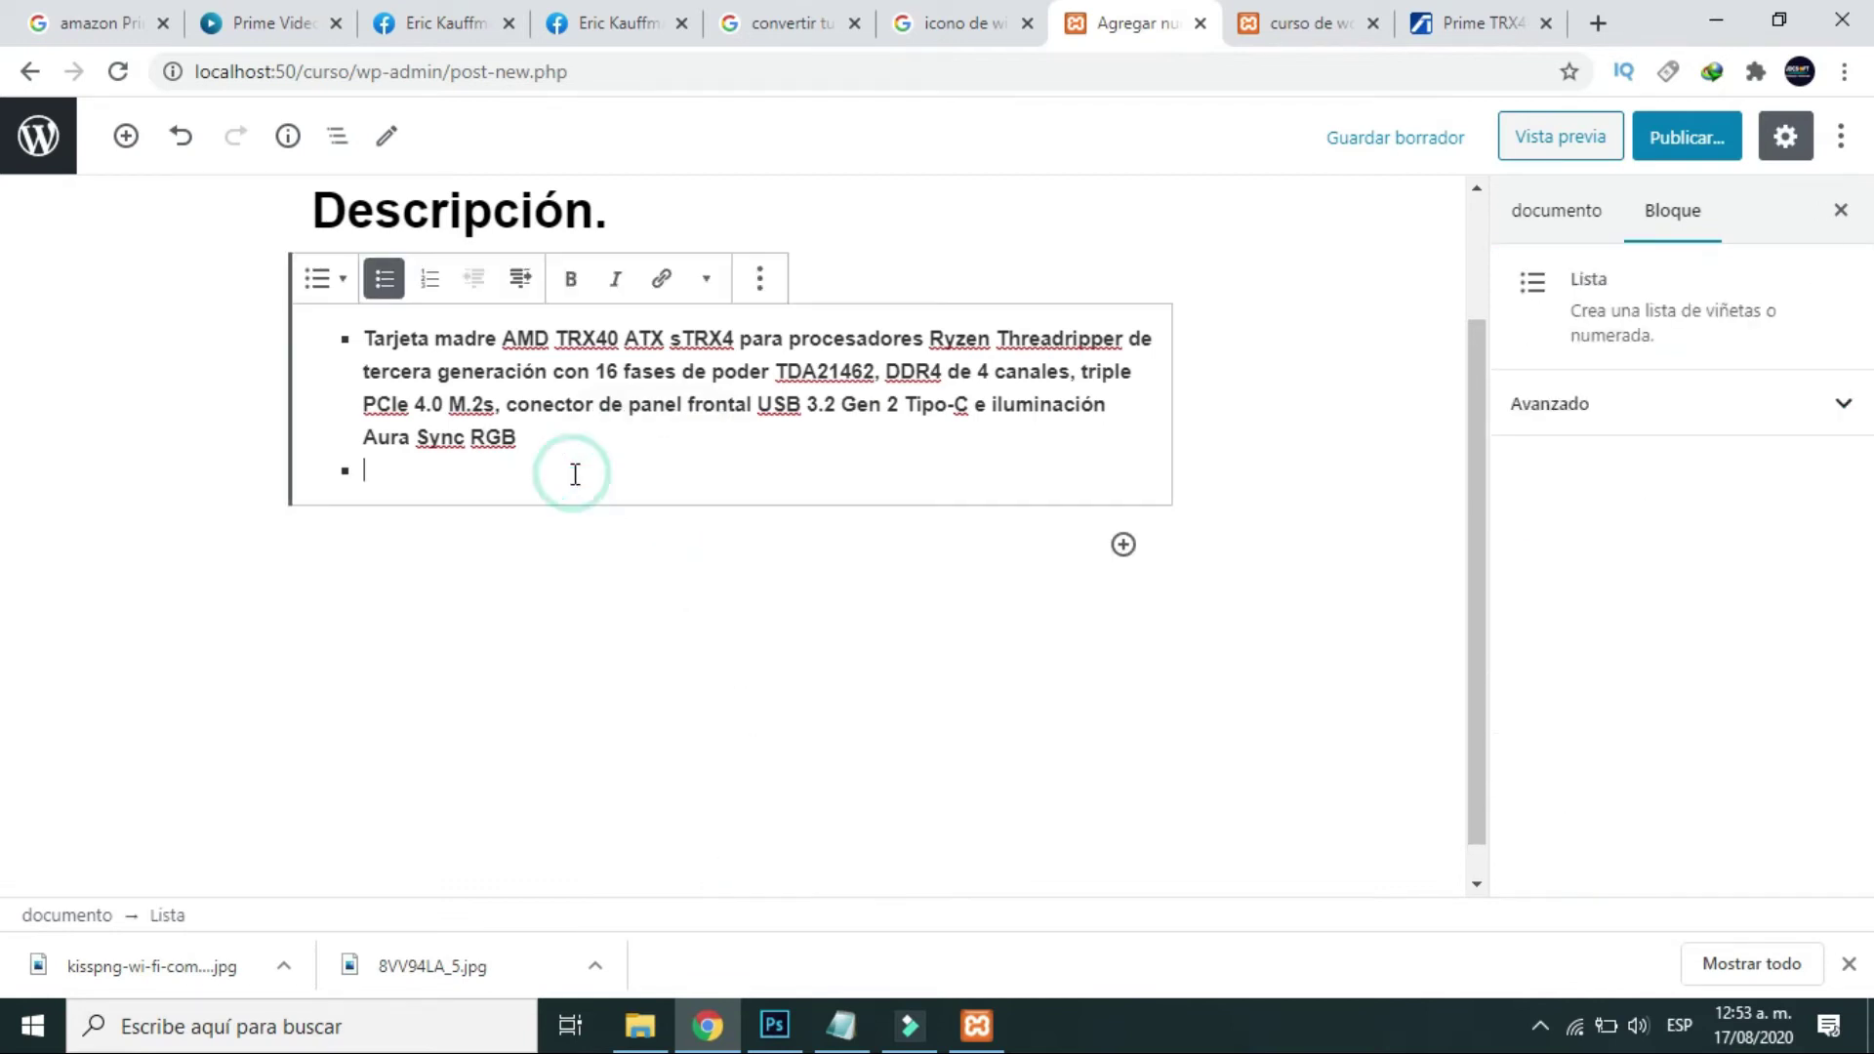
click(759, 283)
click(459, 469)
click(422, 557)
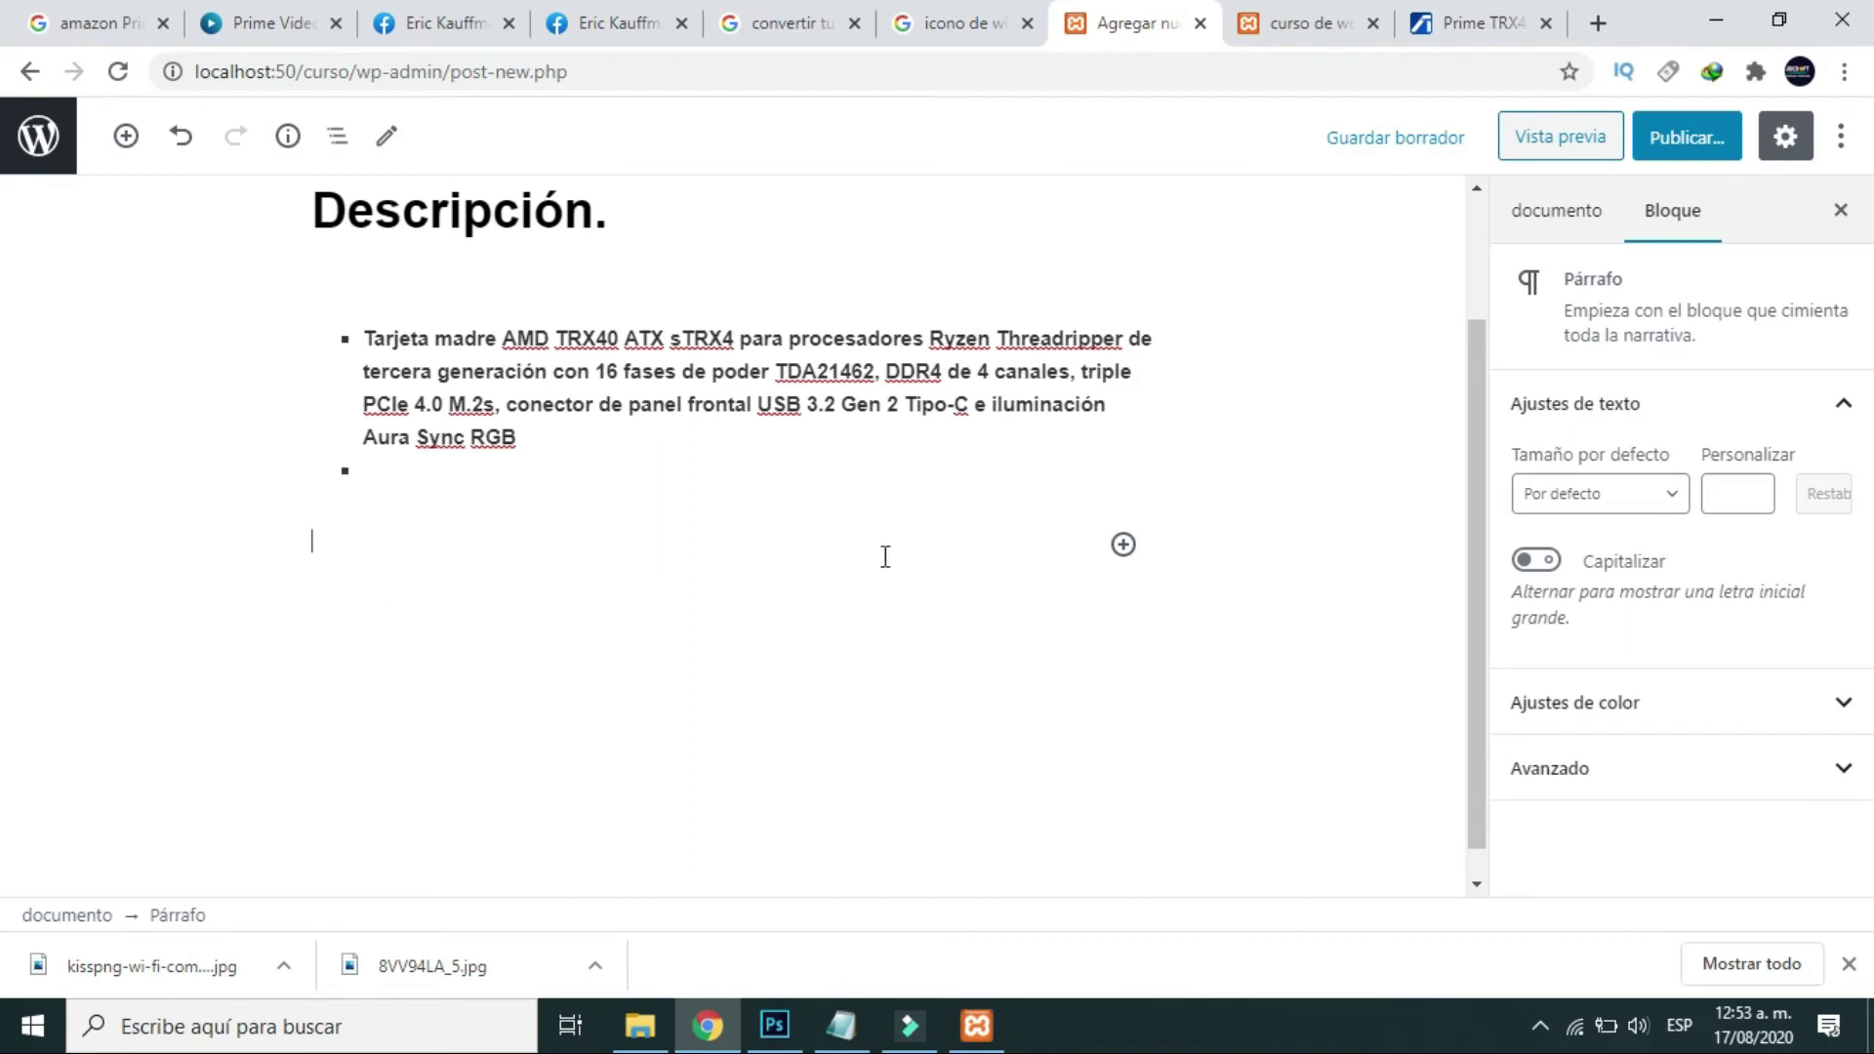
click(1124, 544)
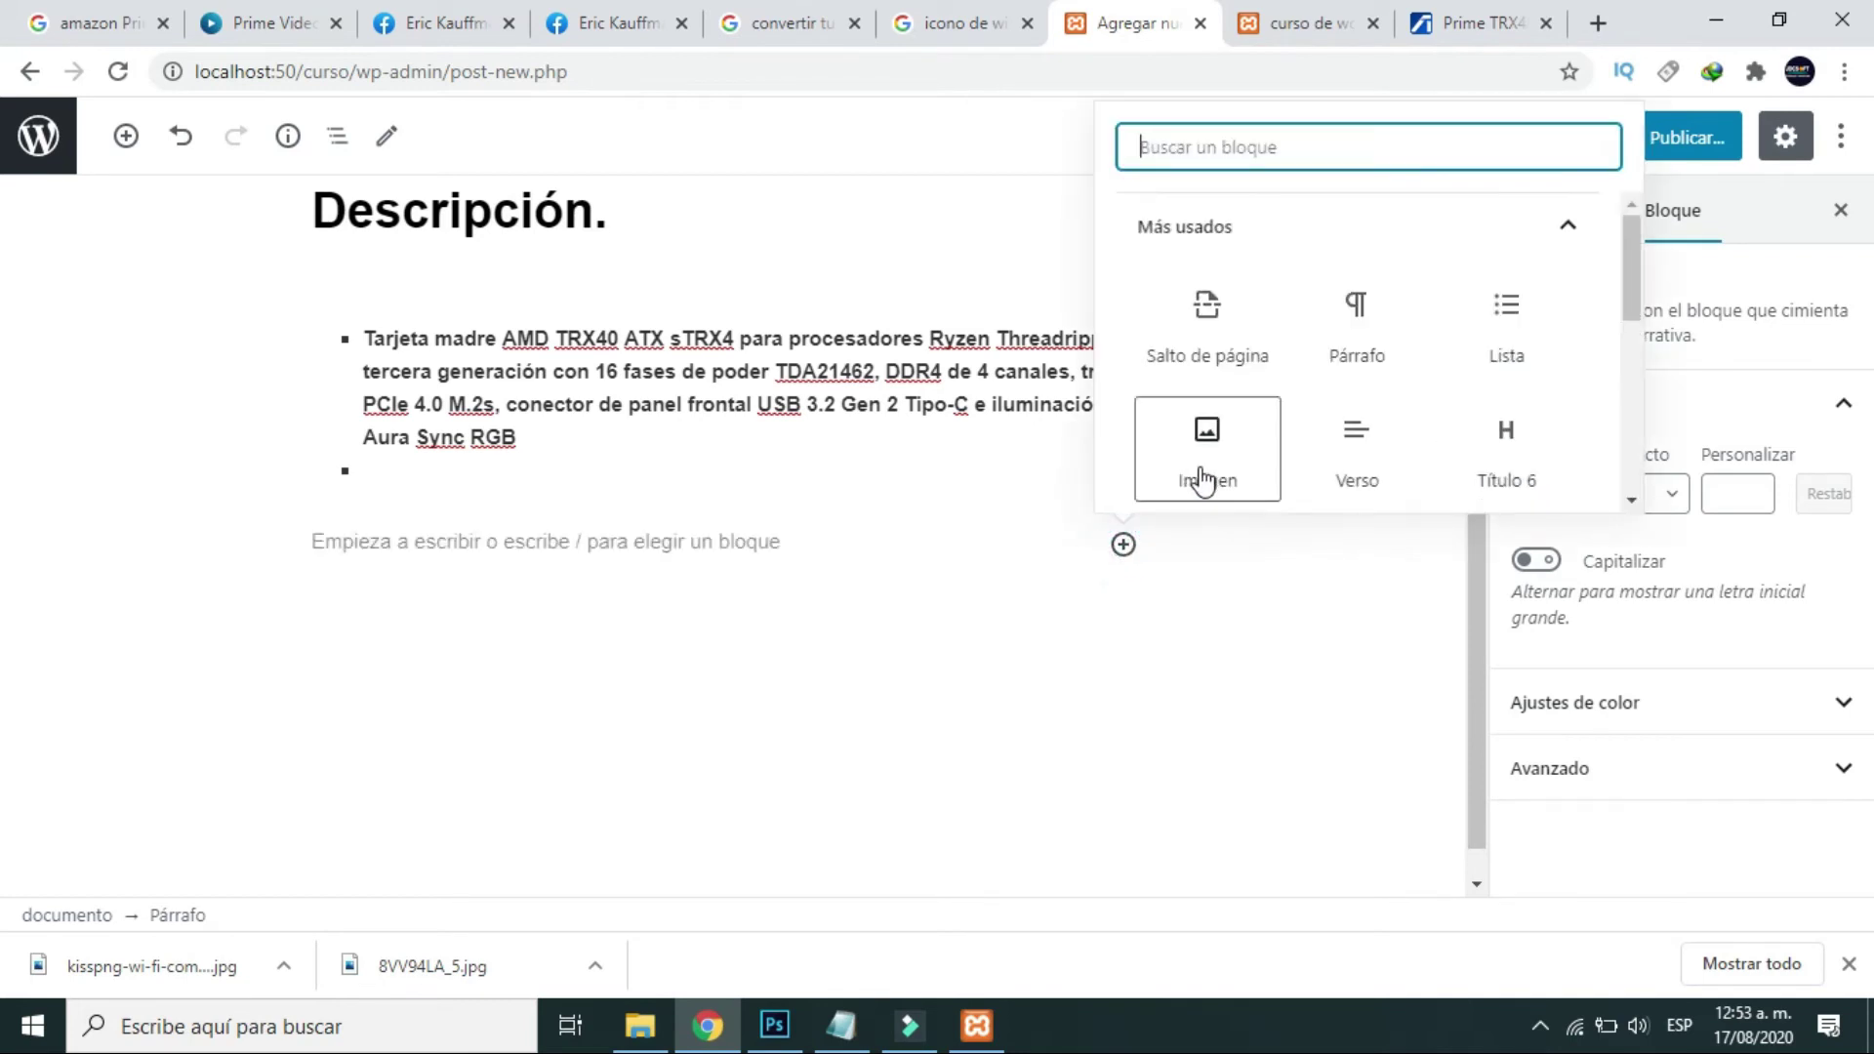
click(912, 491)
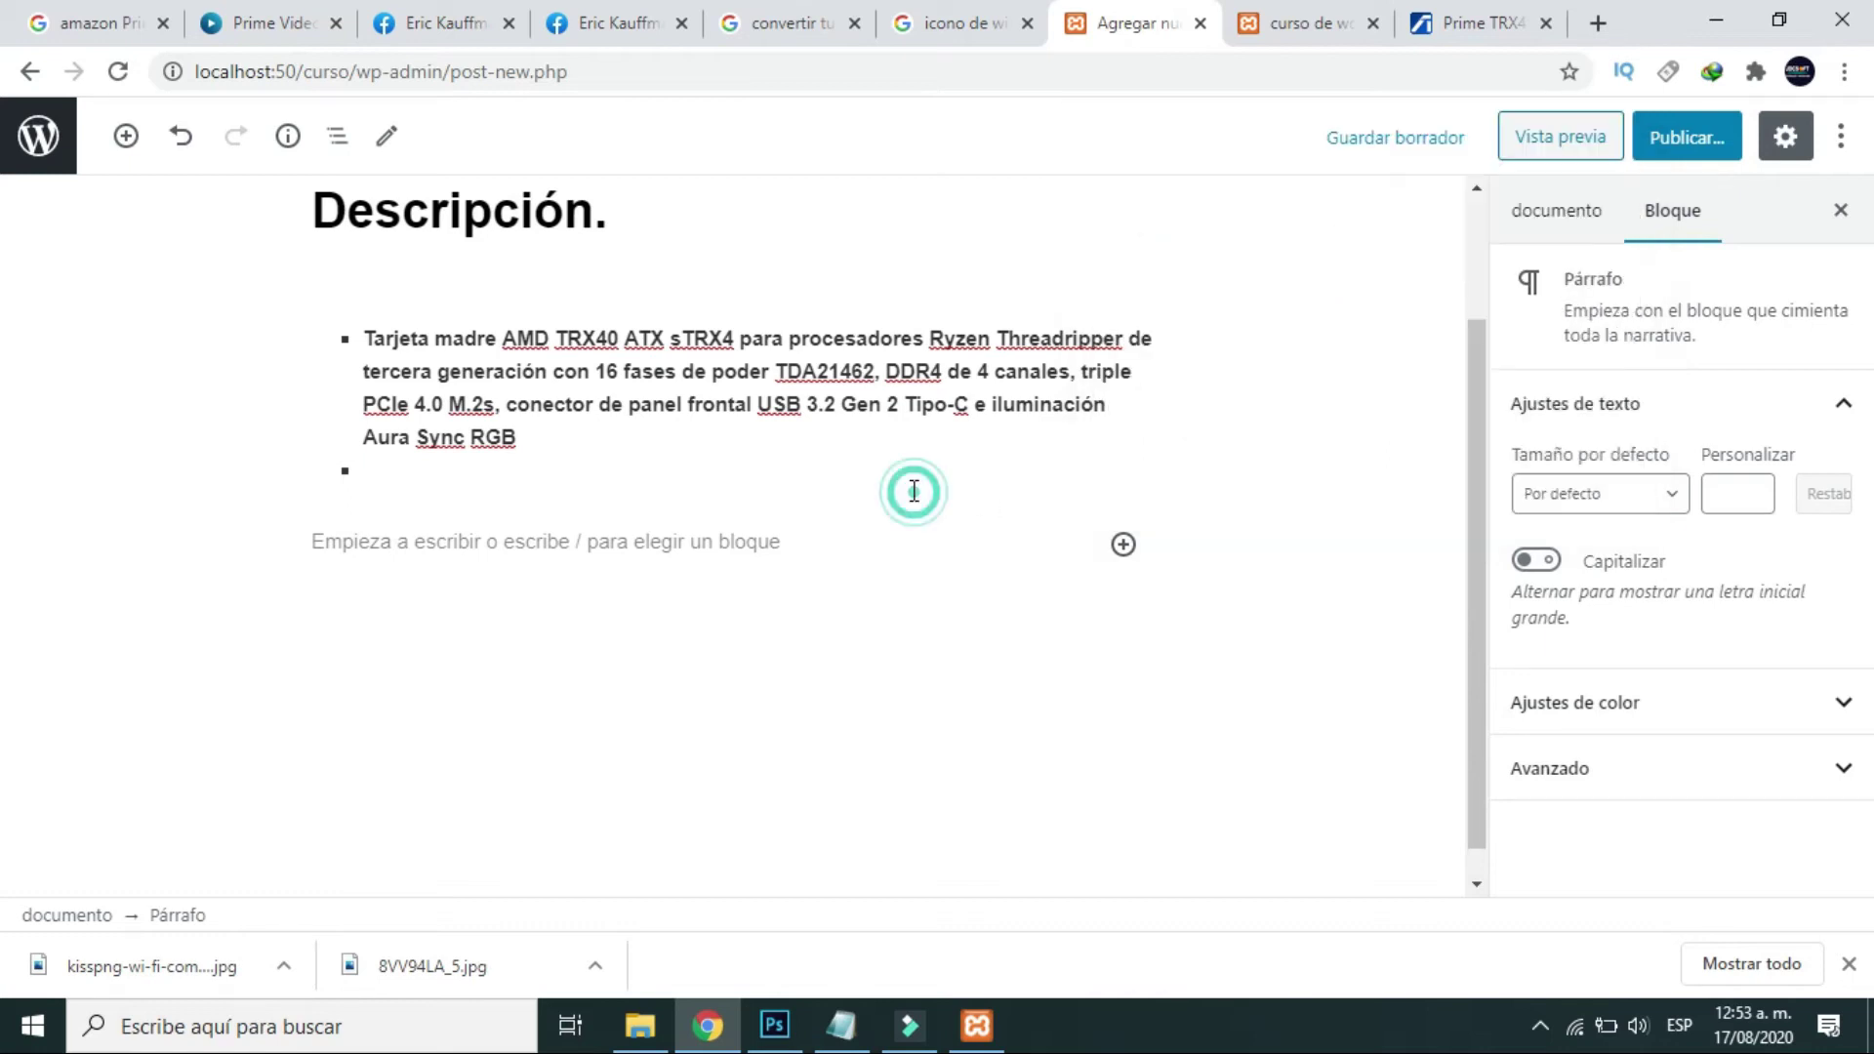
Save the motherboard product image from the ASUS page as a JPEG in the Vídeos folder and return to the post editor.
click(1445, 24)
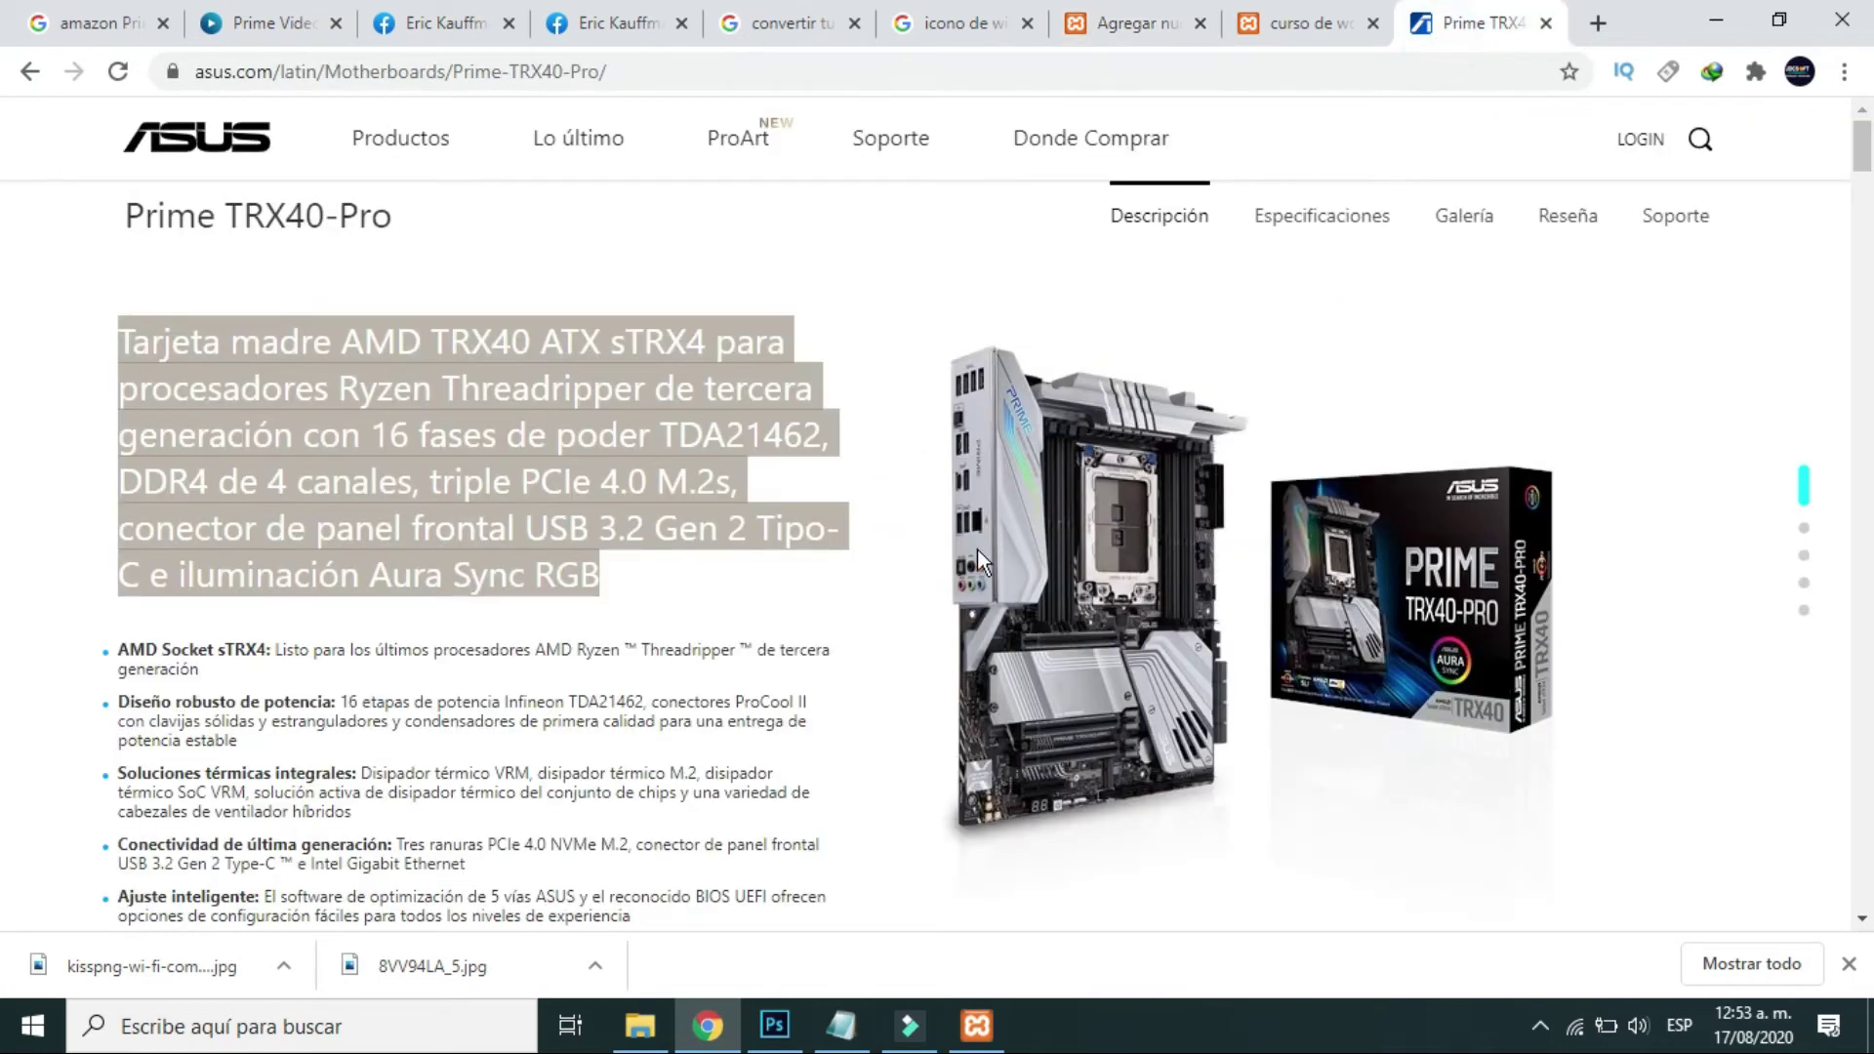
right_click(1103, 571)
click(1218, 625)
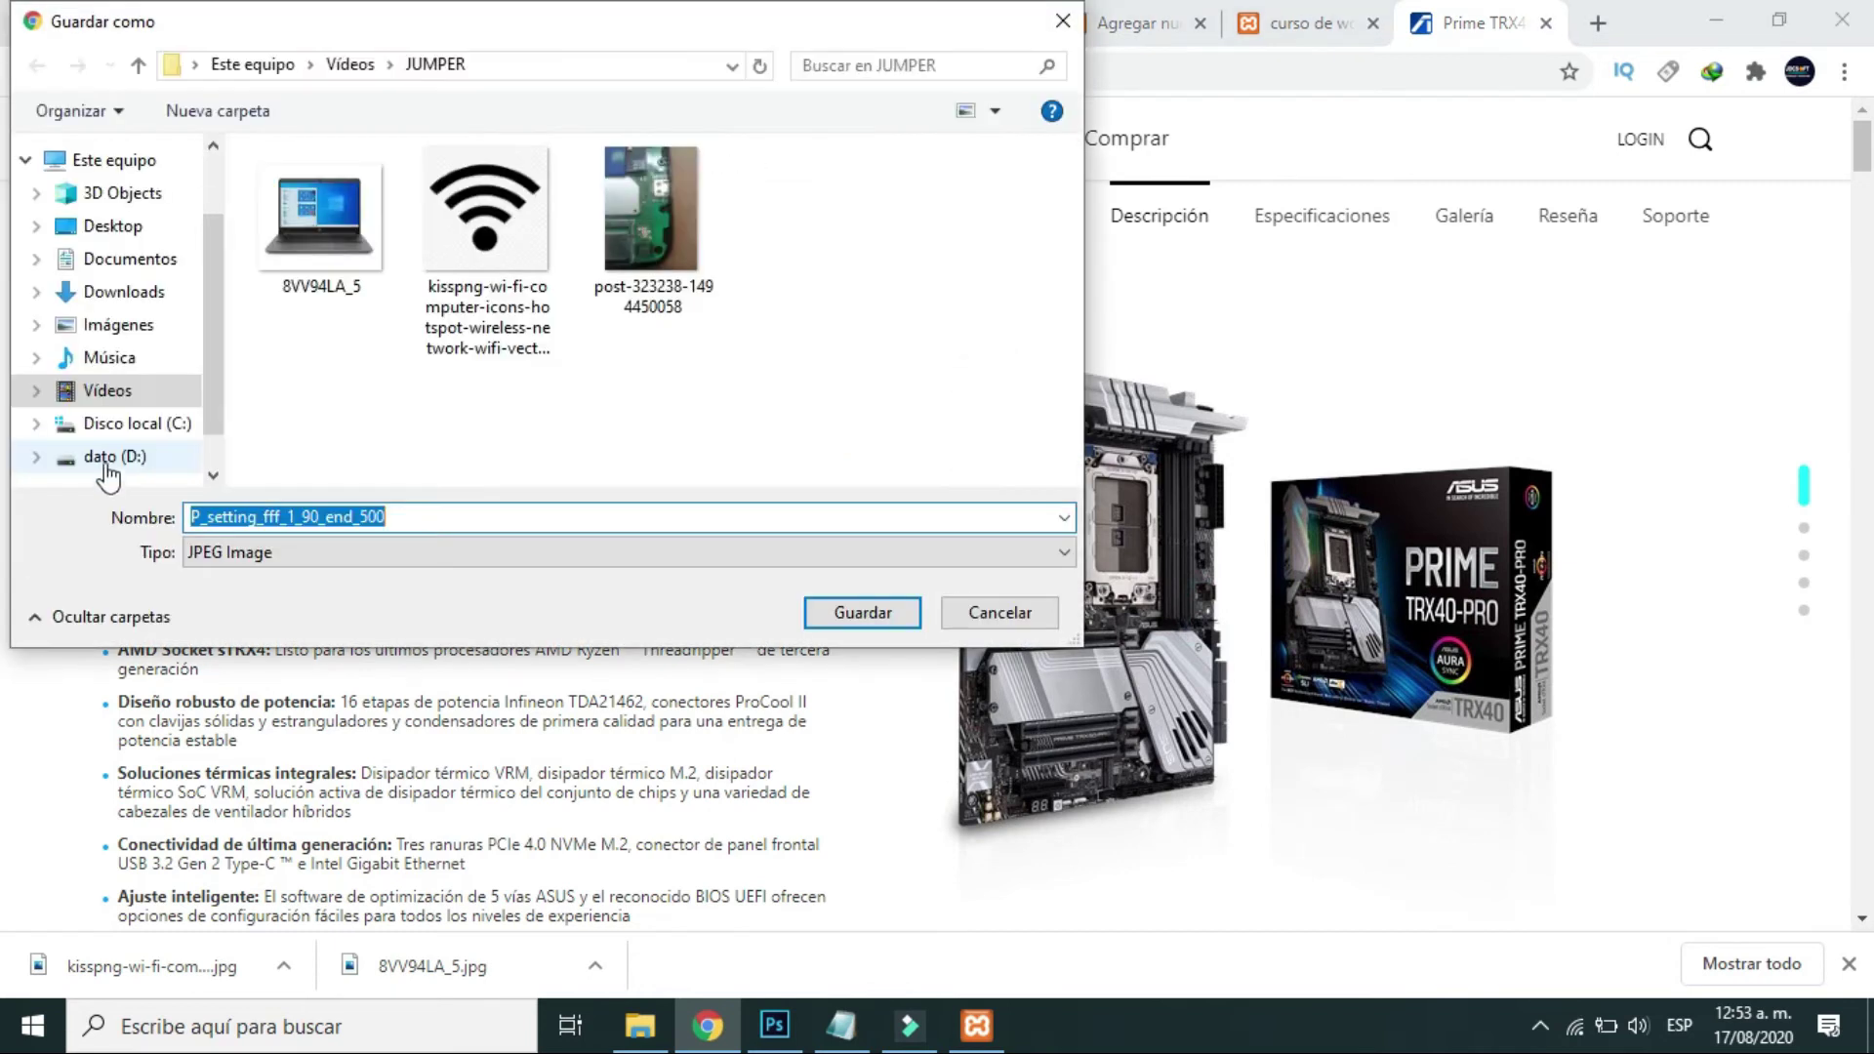
click(103, 390)
click(863, 612)
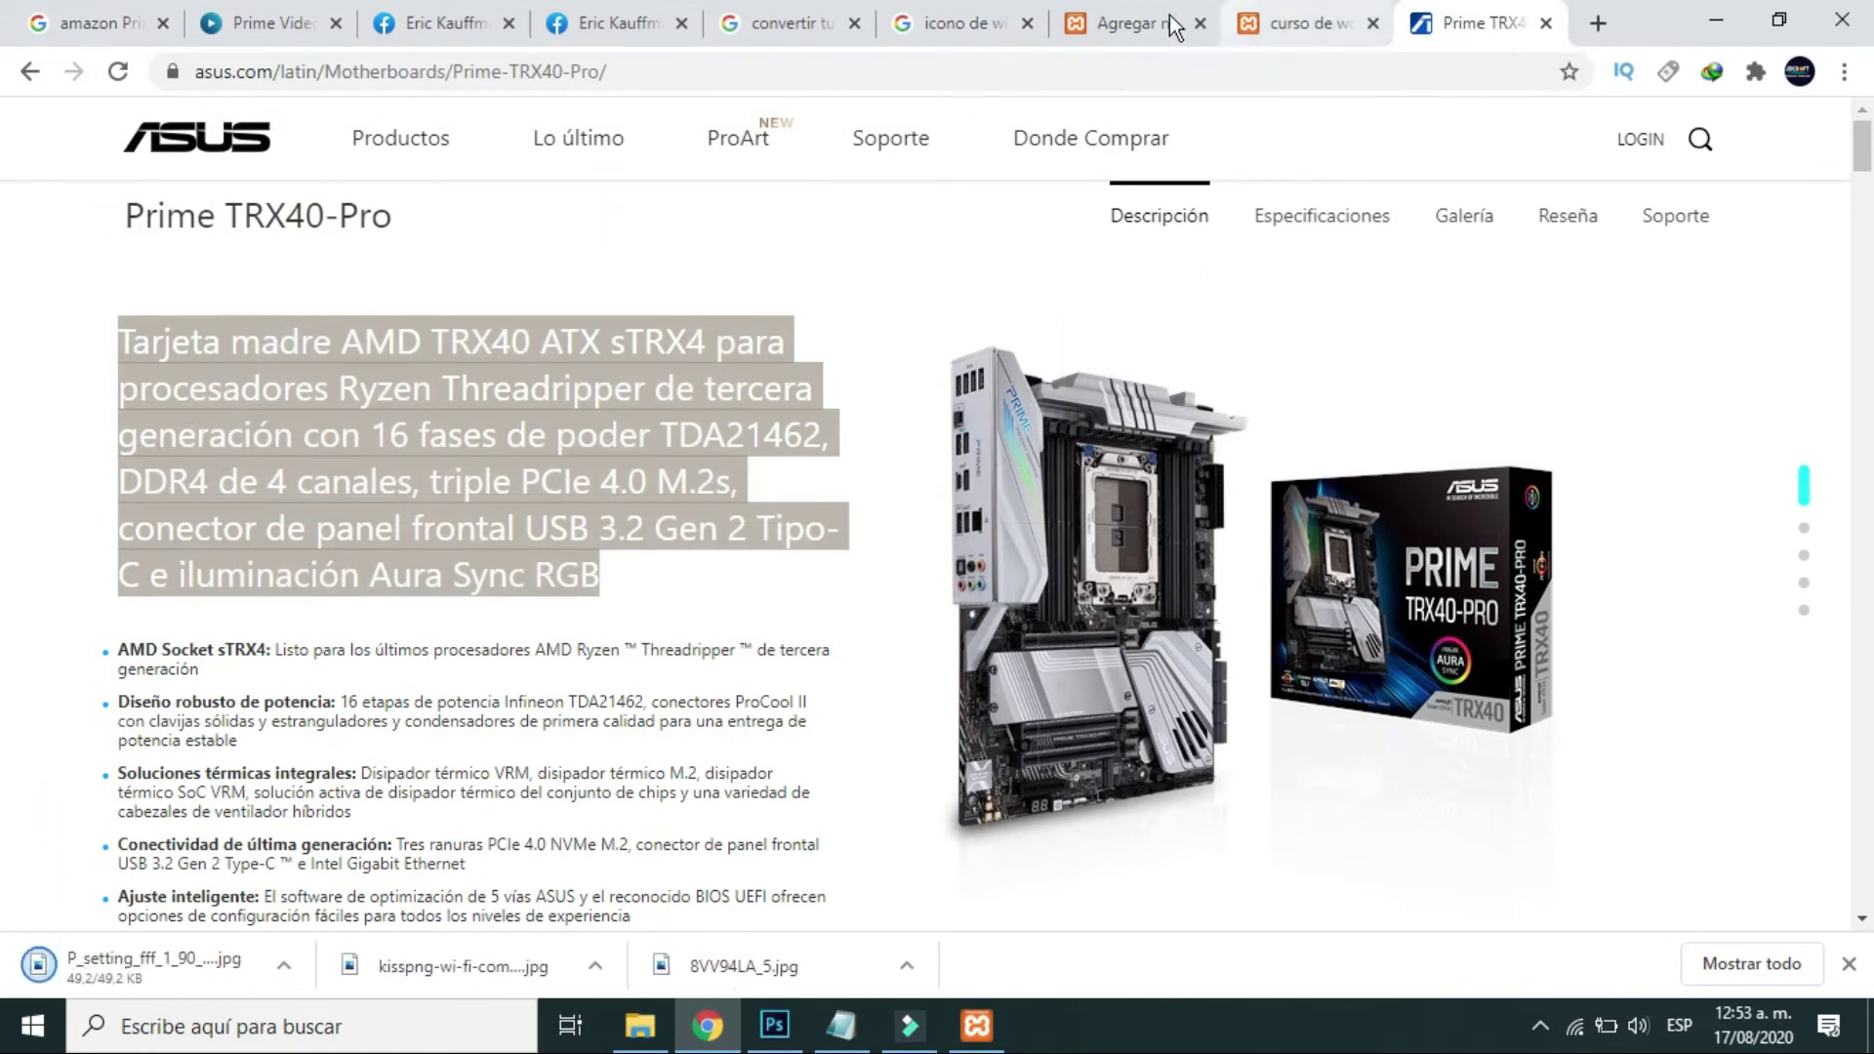
click(1174, 28)
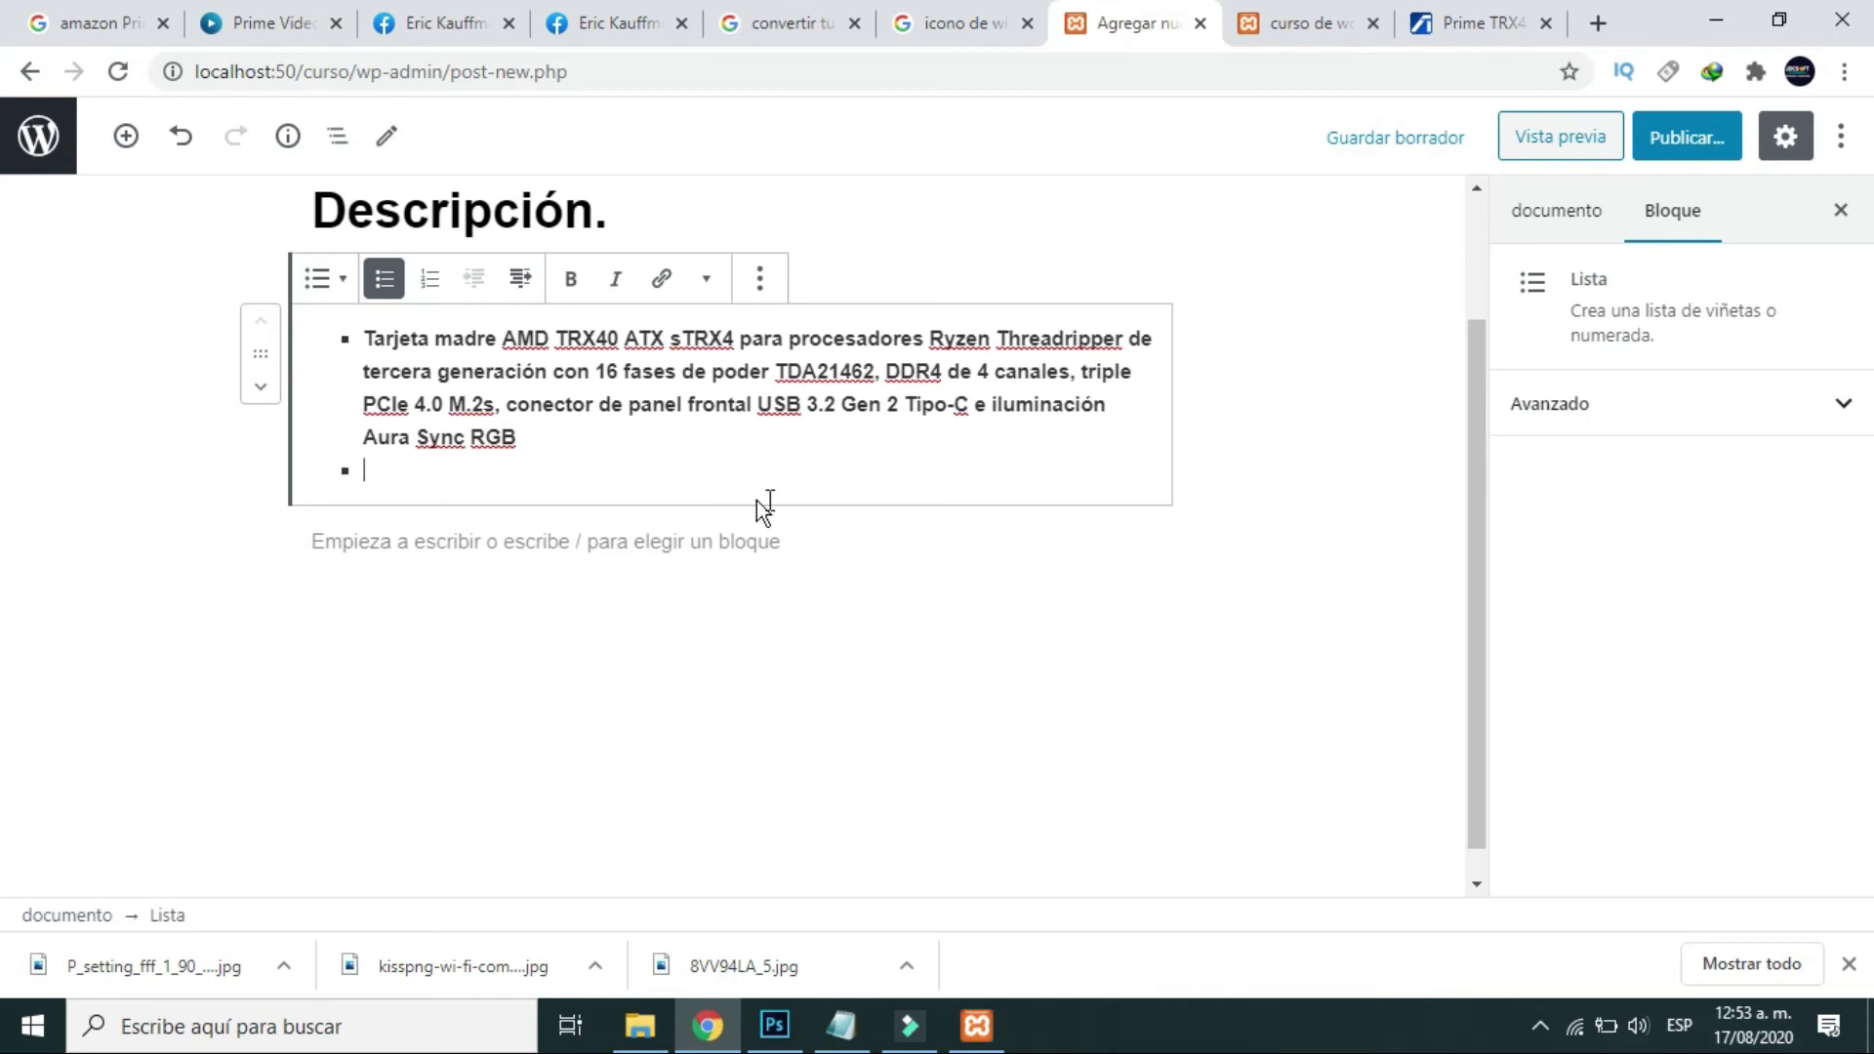
Add an image block in the empty paragraph below the bulleted list.
click(732, 539)
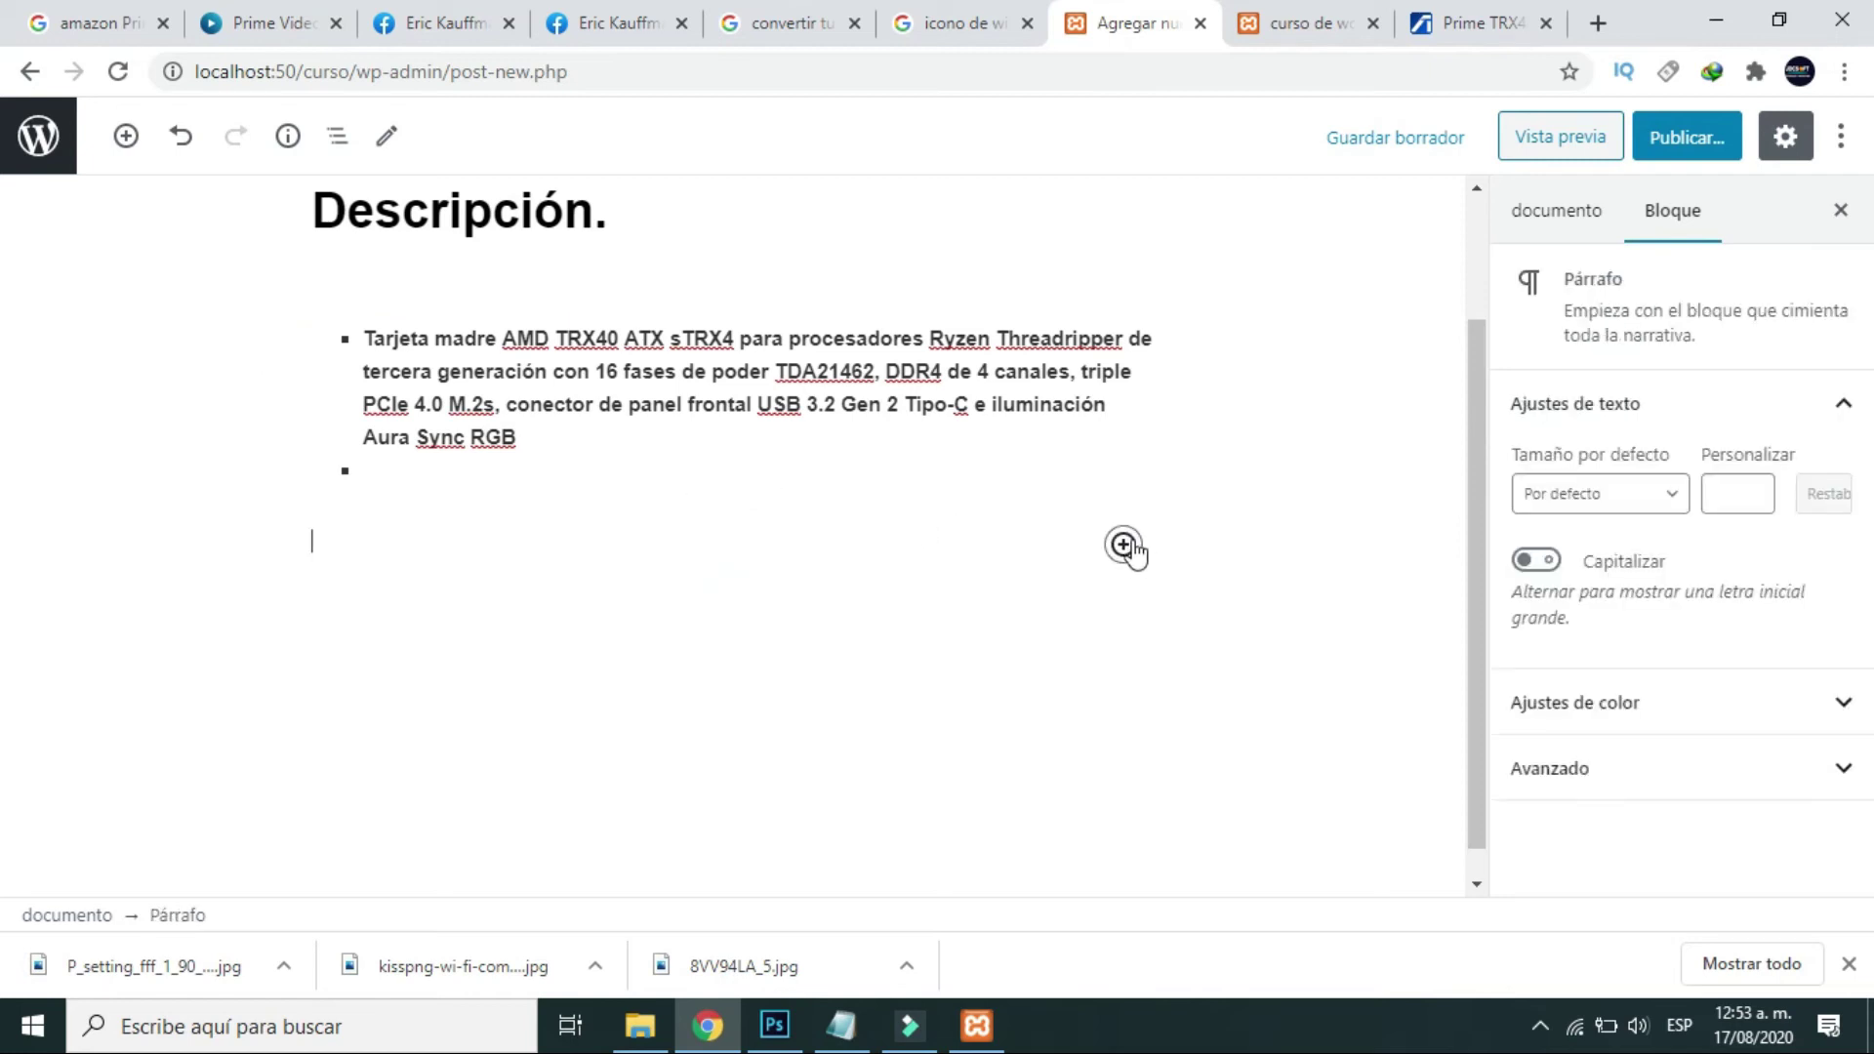
click(1123, 544)
click(1201, 476)
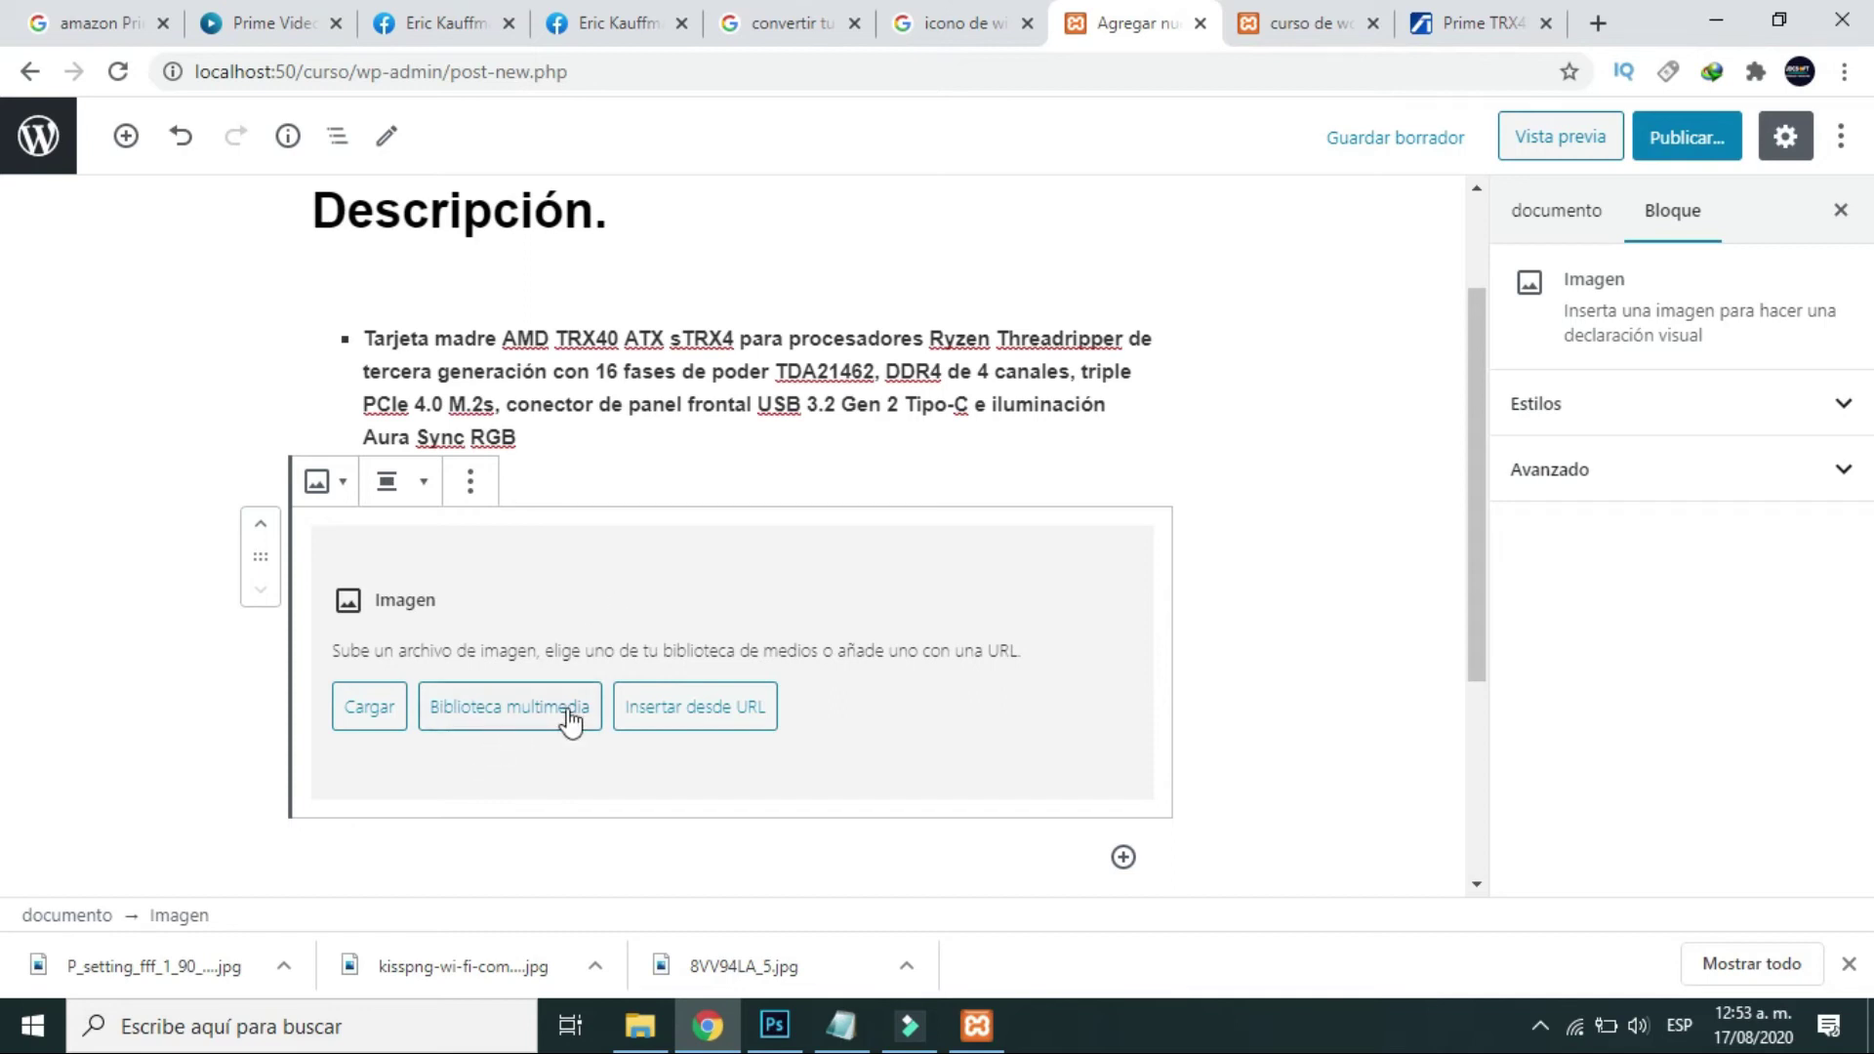
Upload P_setting_fff_1_90_end_500 from the Vídeos folder into the image block and check it in the post.
click(368, 718)
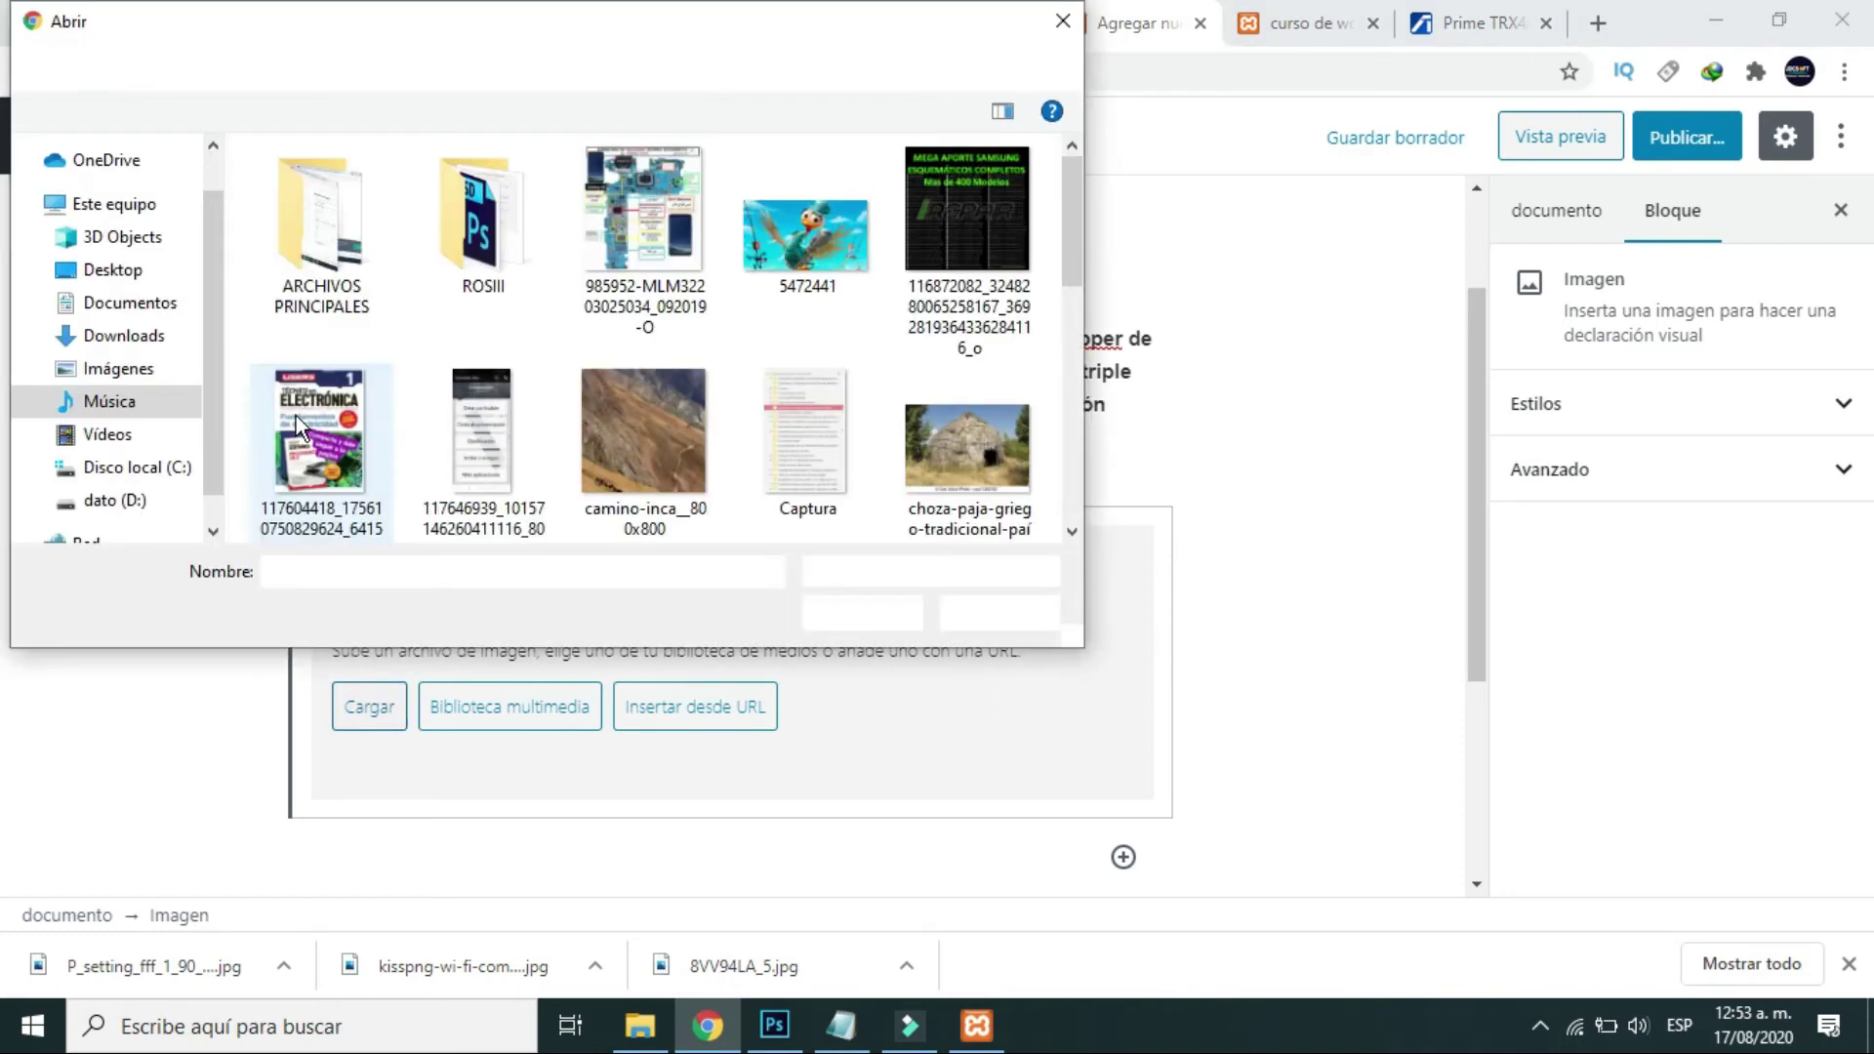
scroll(491, 369, down, 3)
scroll(491, 369, down, 2)
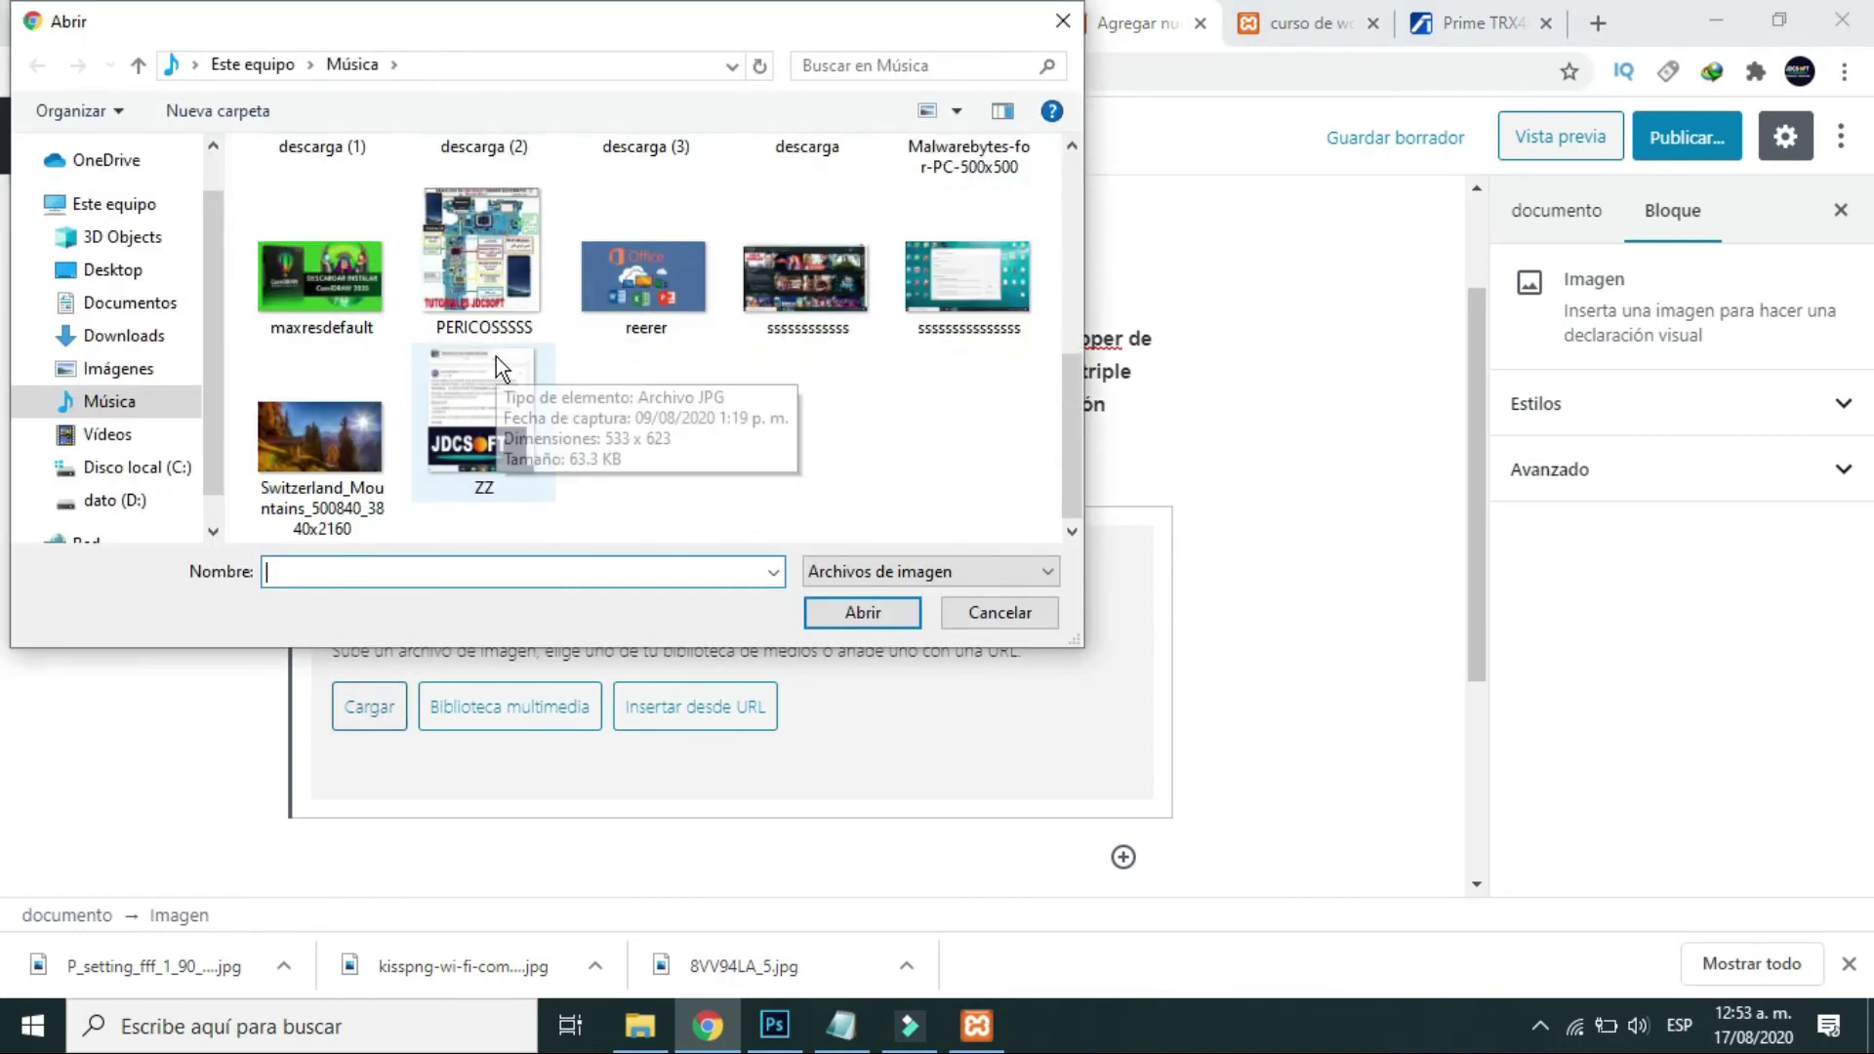
click(125, 437)
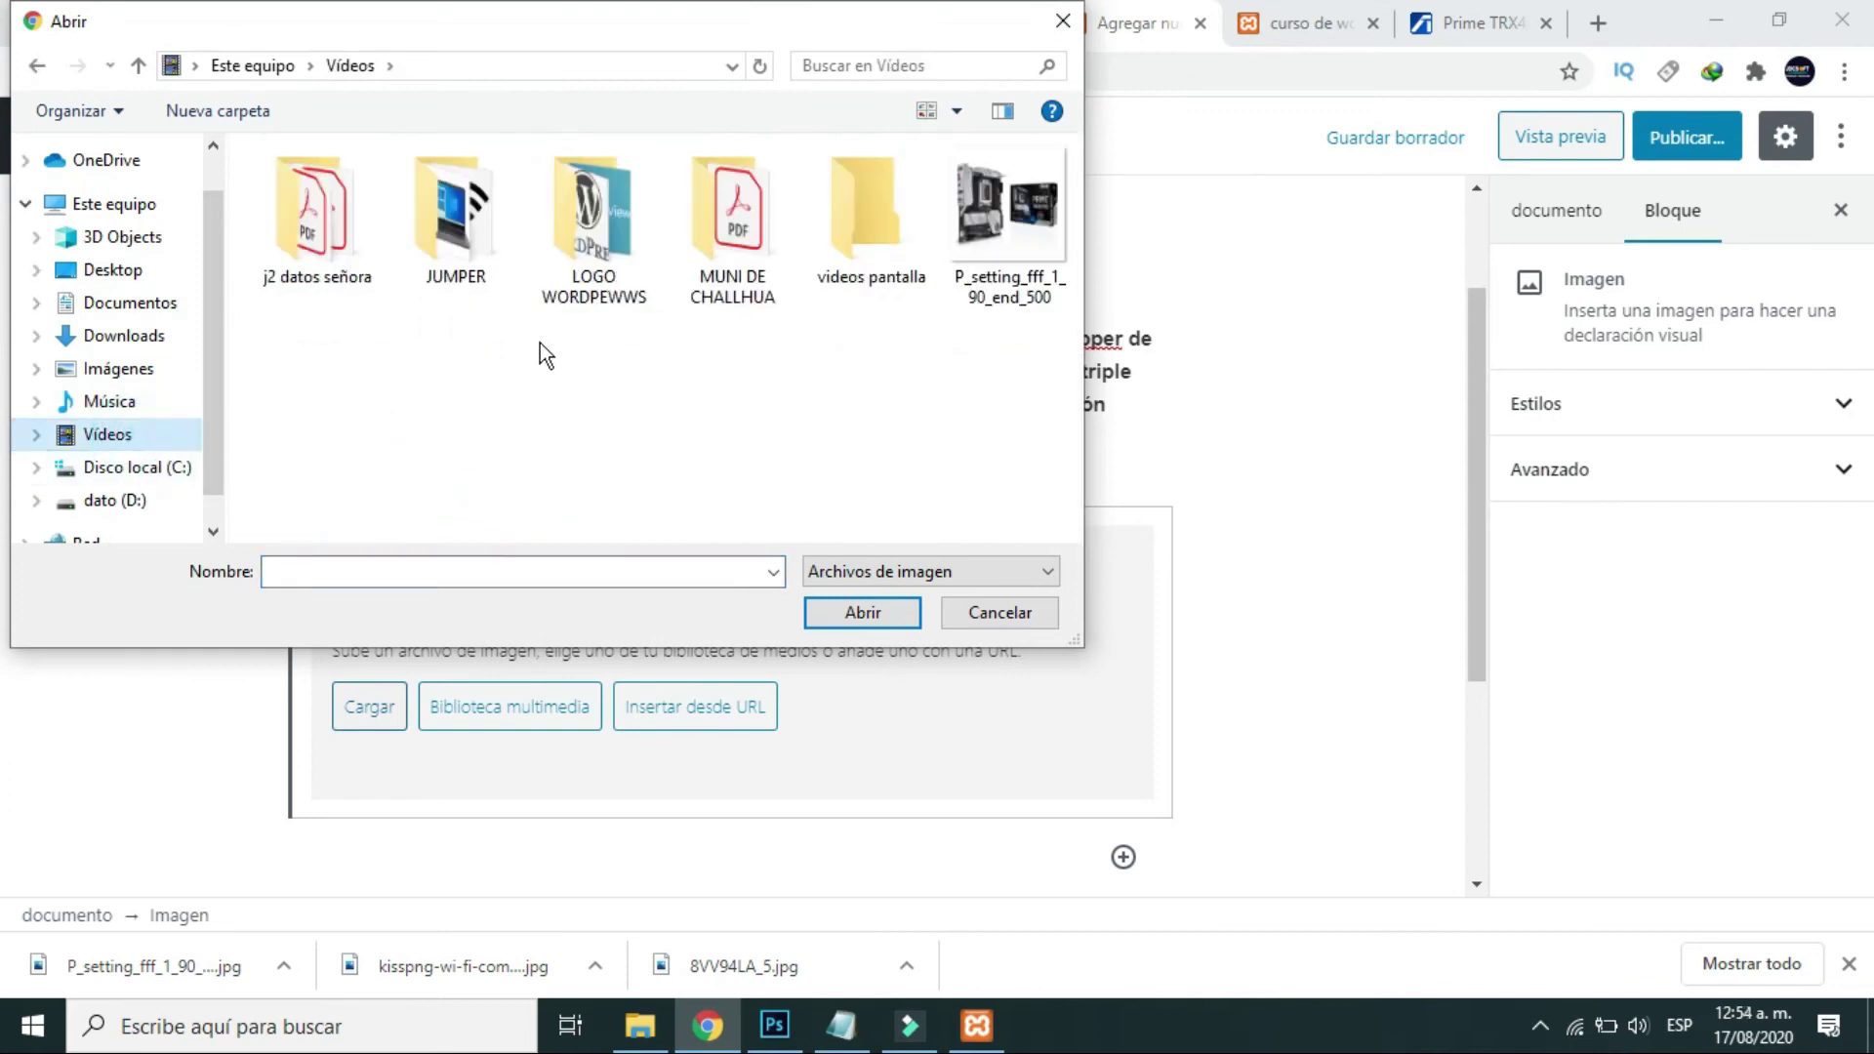
click(1016, 248)
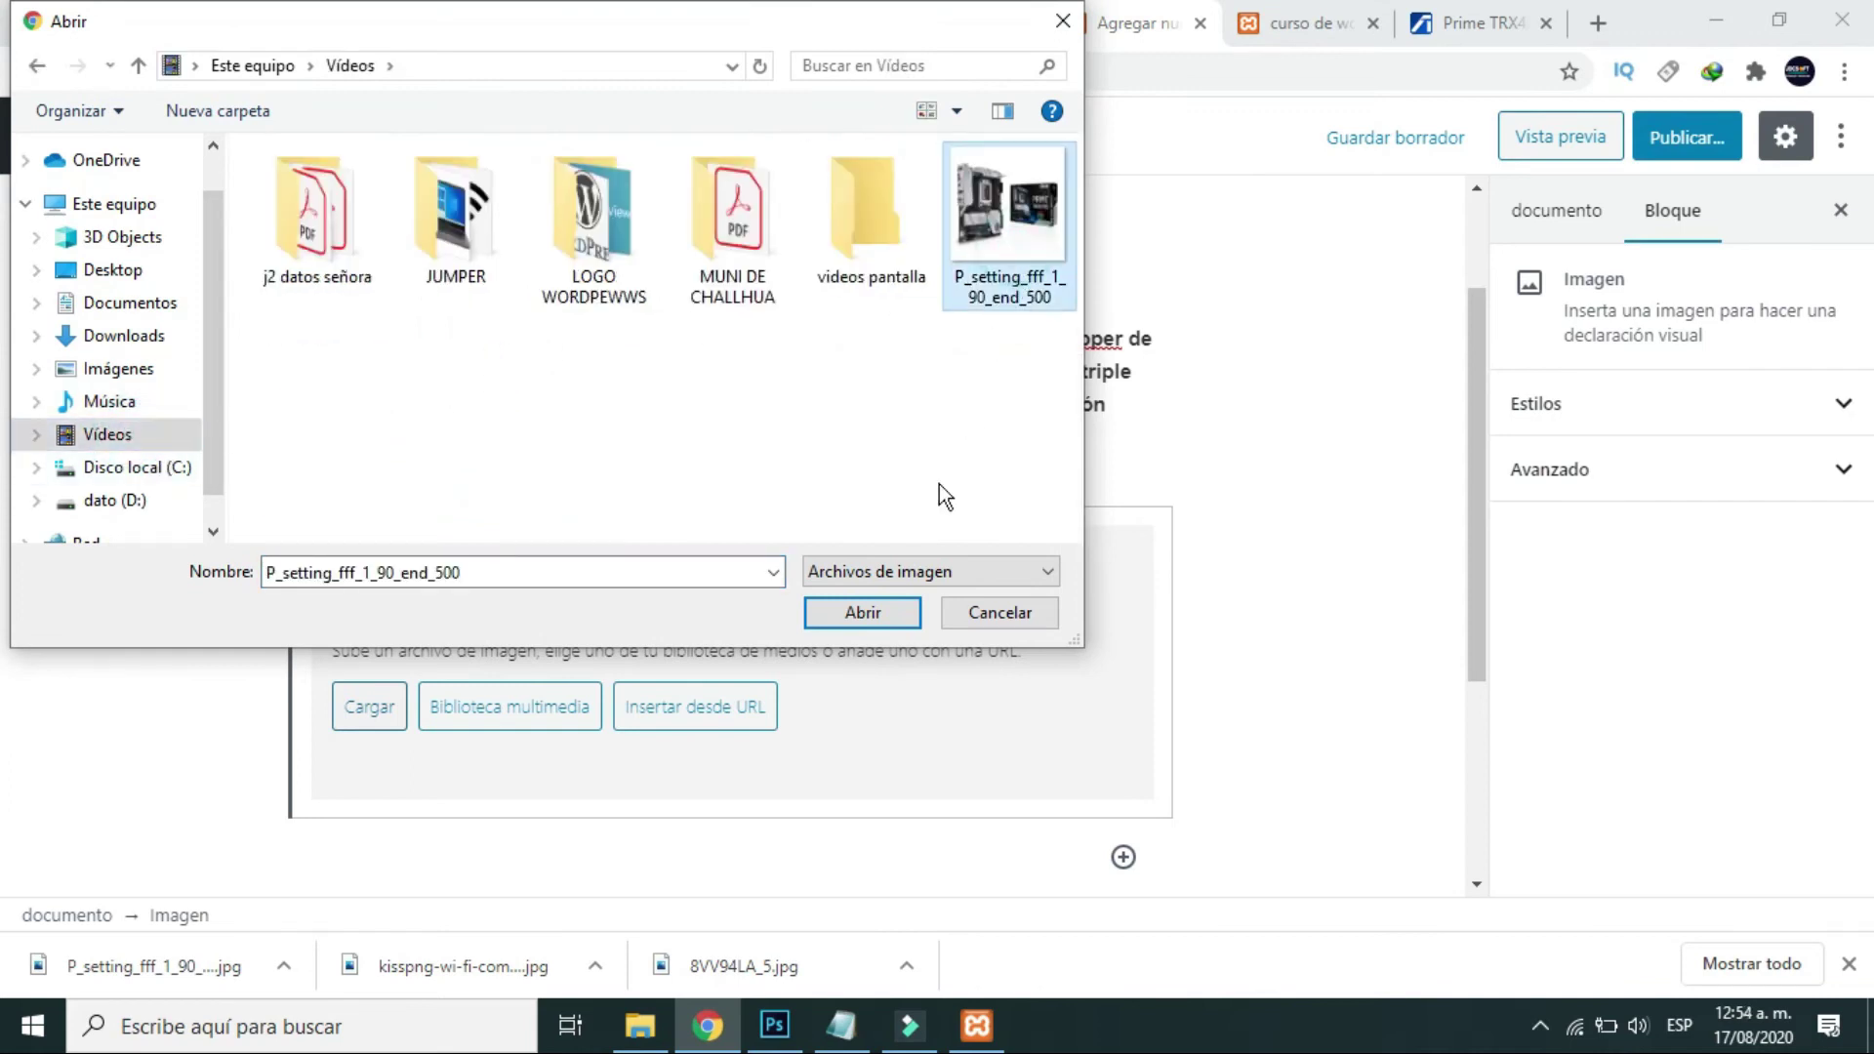
click(874, 609)
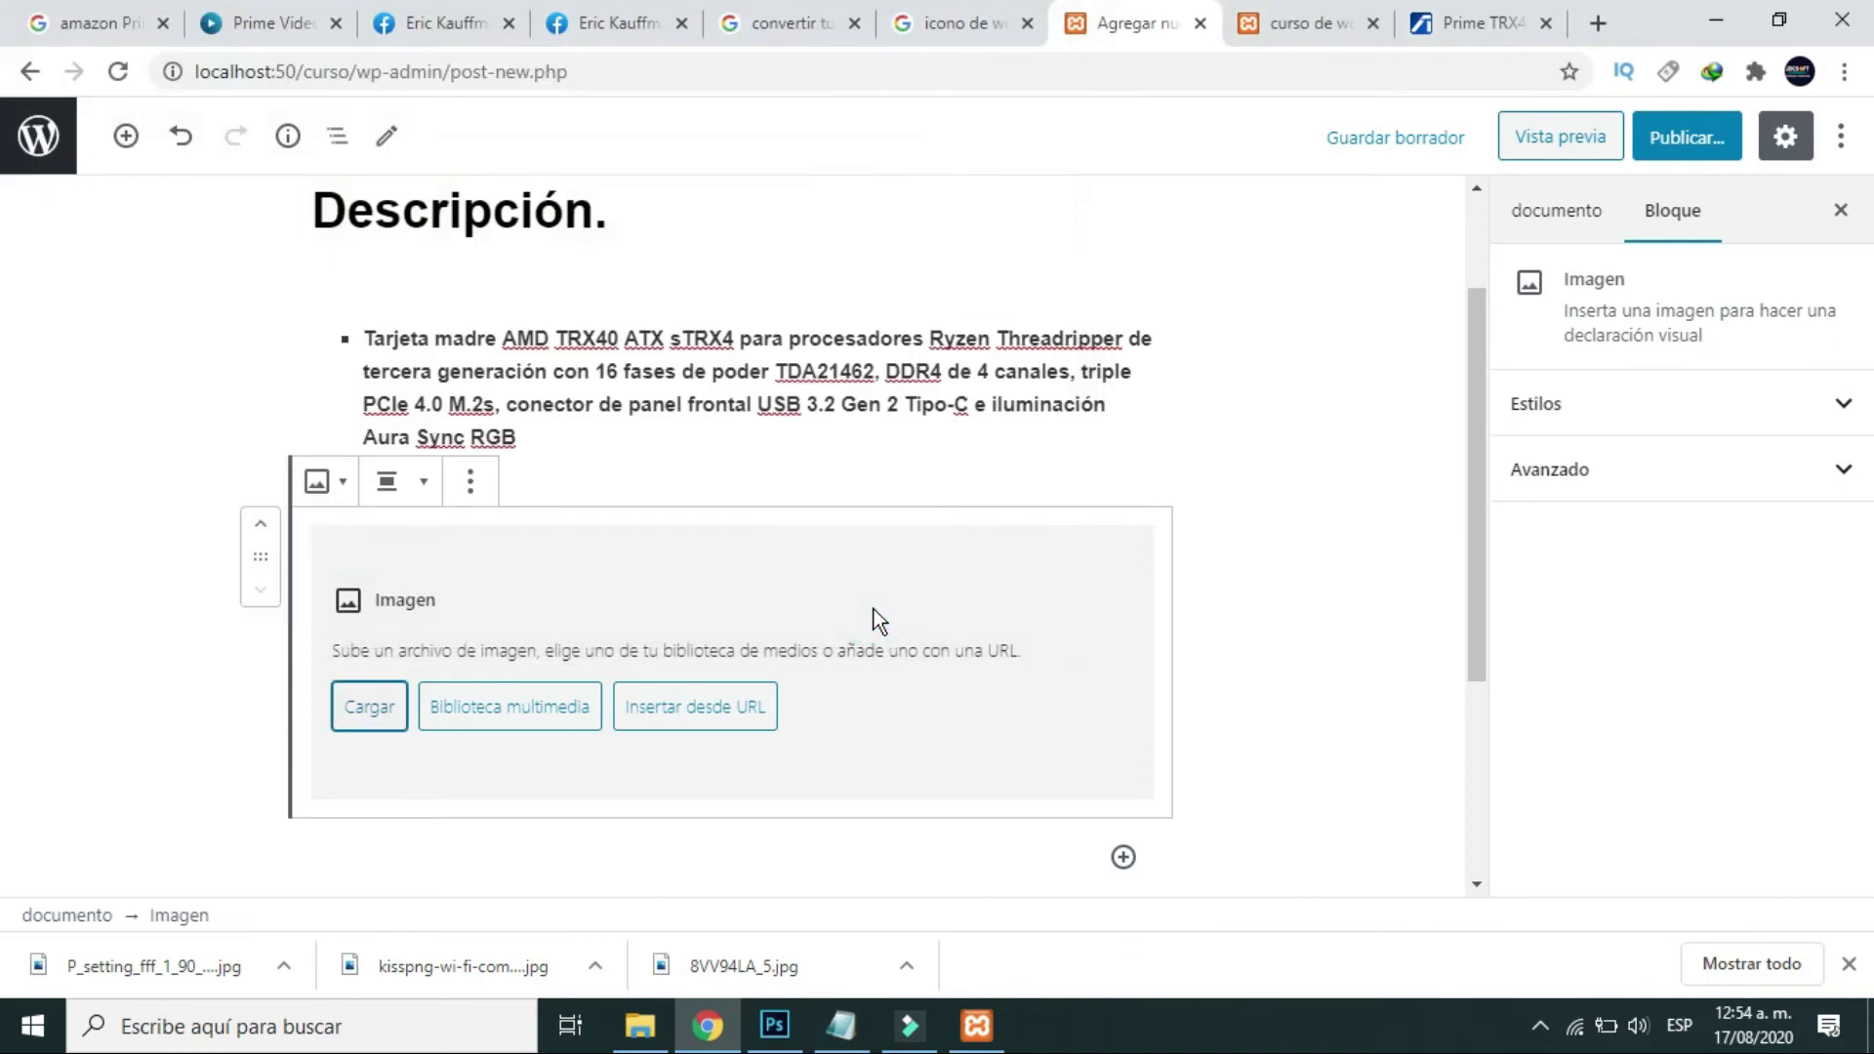
scroll(853, 548, down, 2)
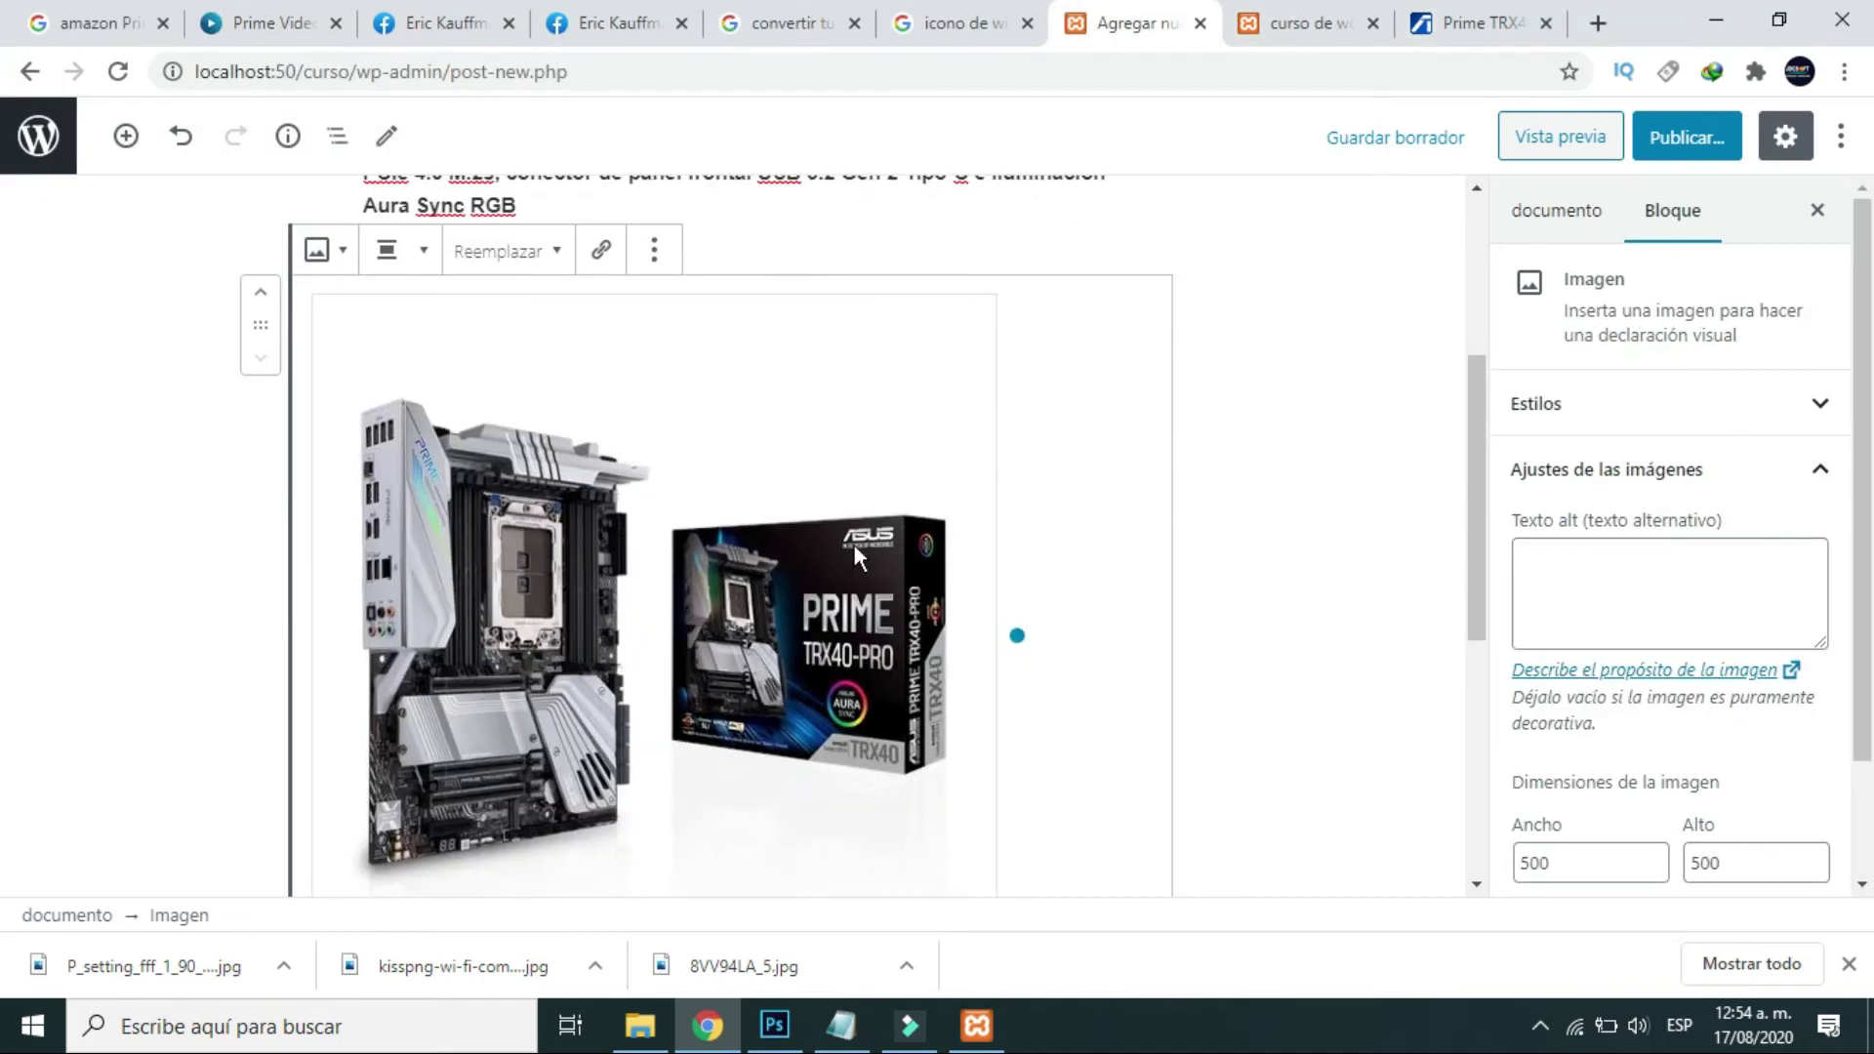
scroll(853, 508, up, 2)
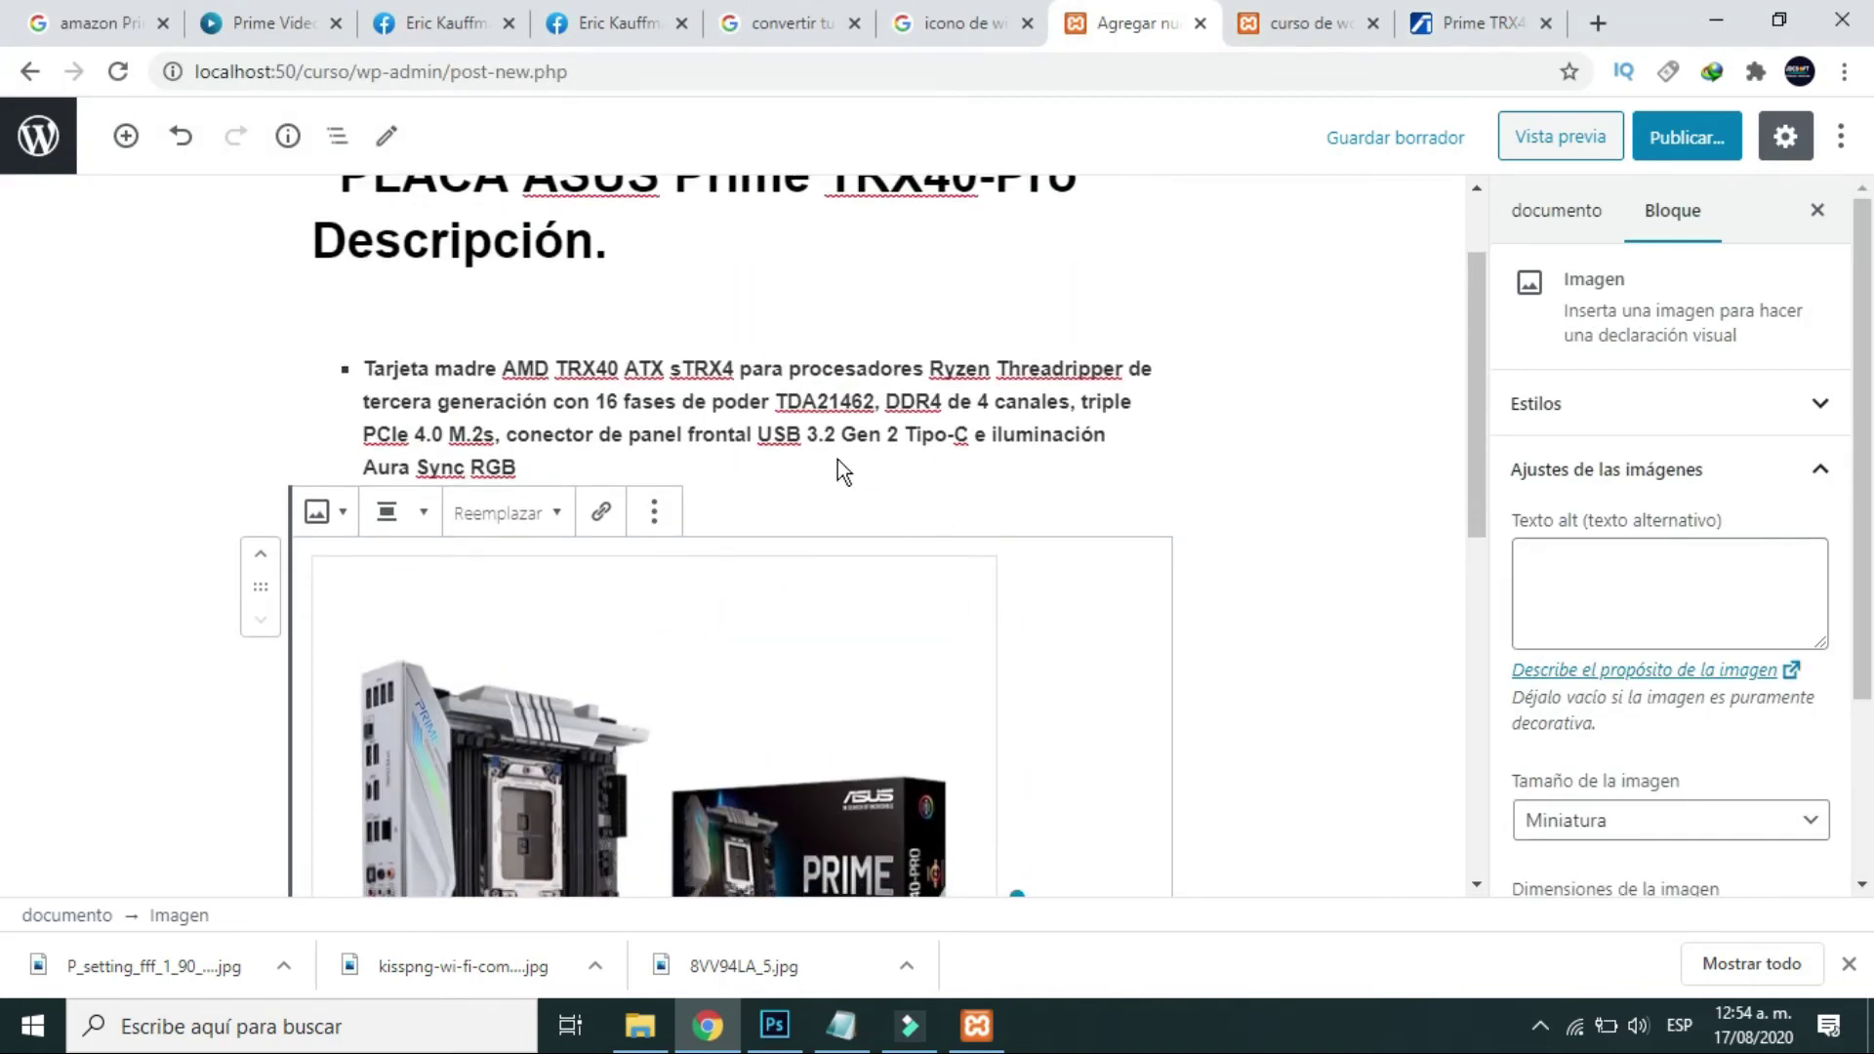
scroll(859, 468, down, 2)
scroll(937, 493, up, 1)
scroll(974, 495, up, 2)
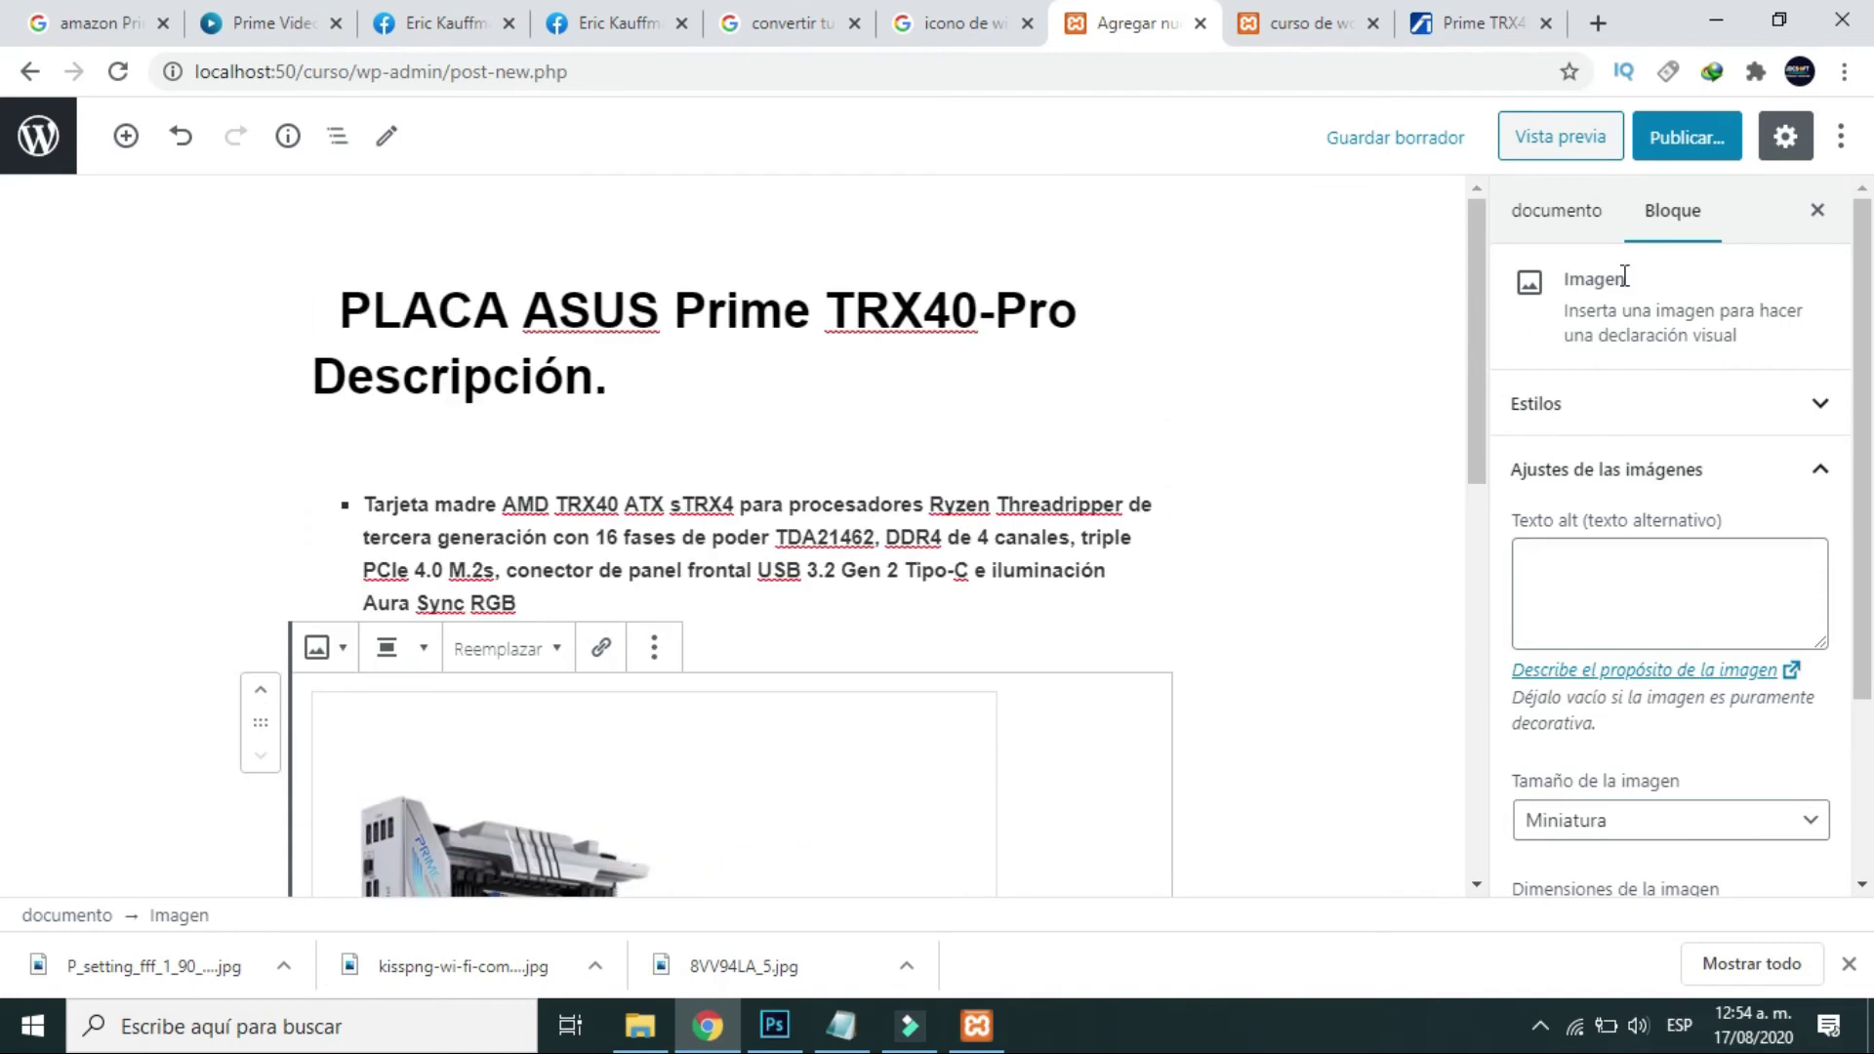
Examine the post's visibility and entry format options in the document settings without changing them.
click(1580, 207)
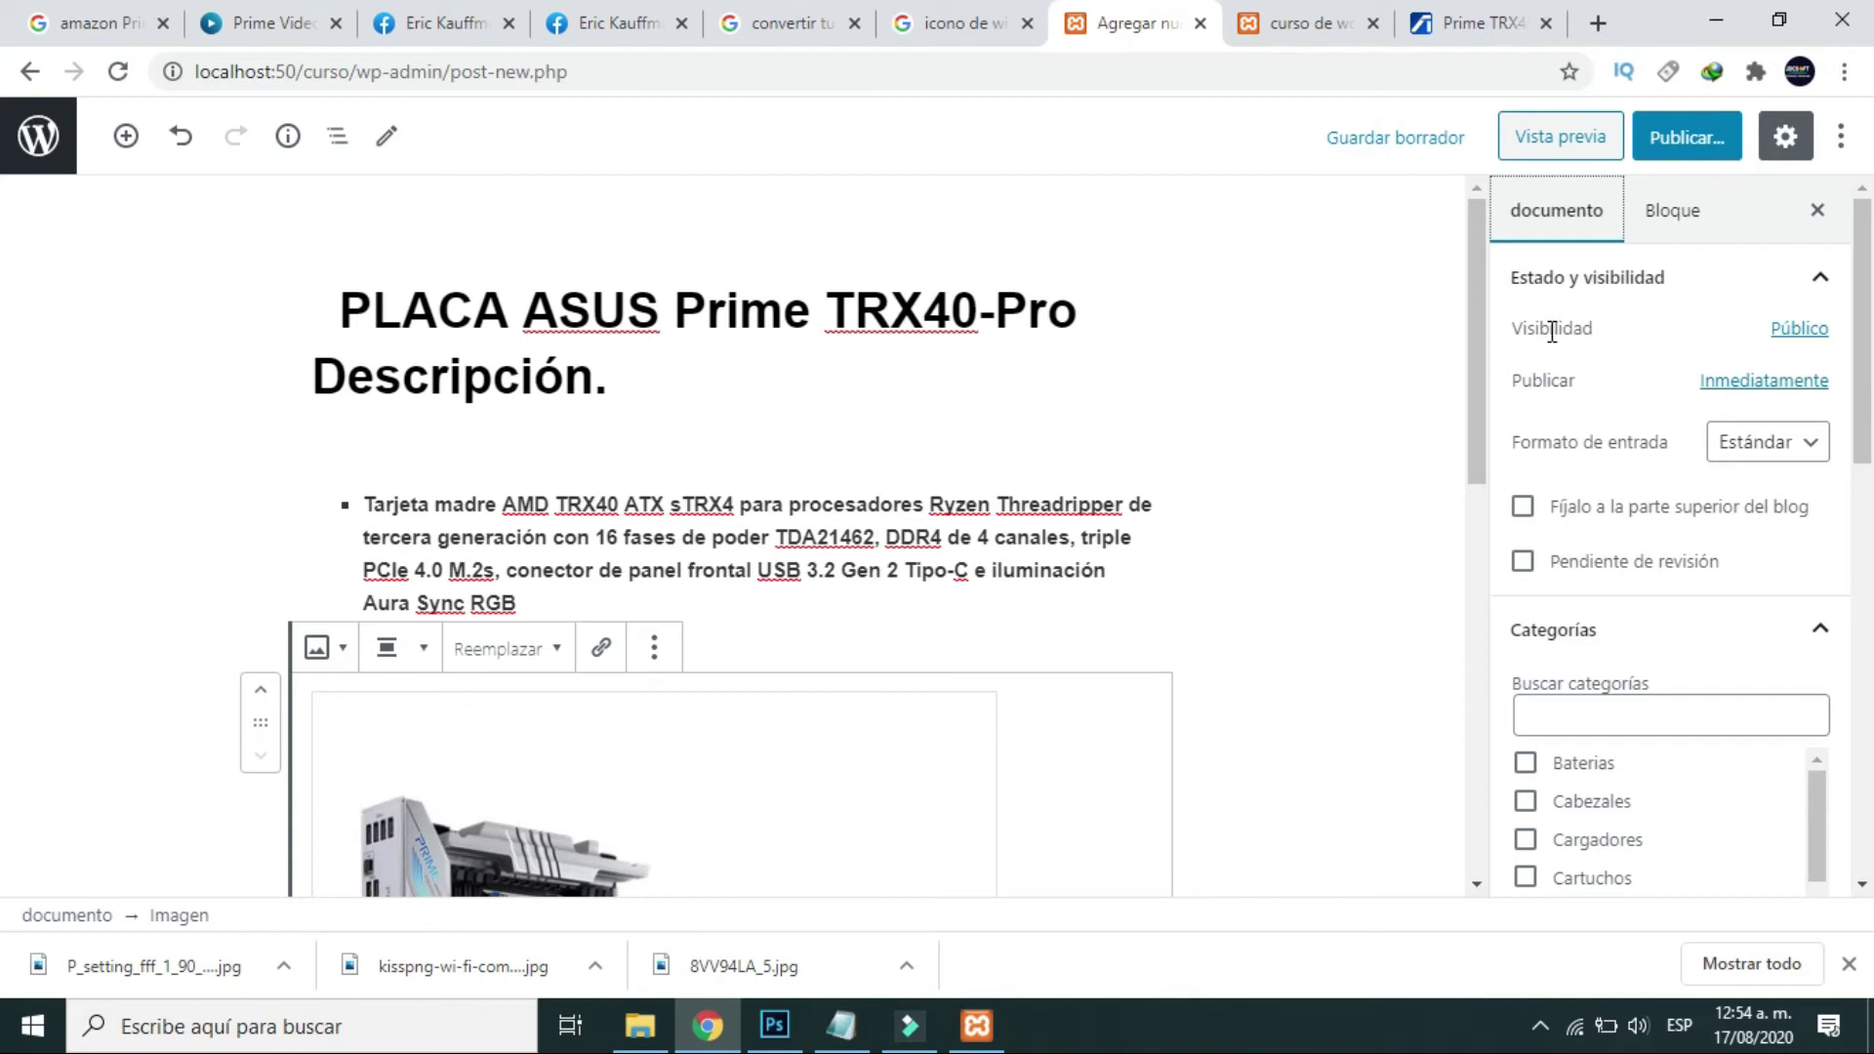
click(1806, 332)
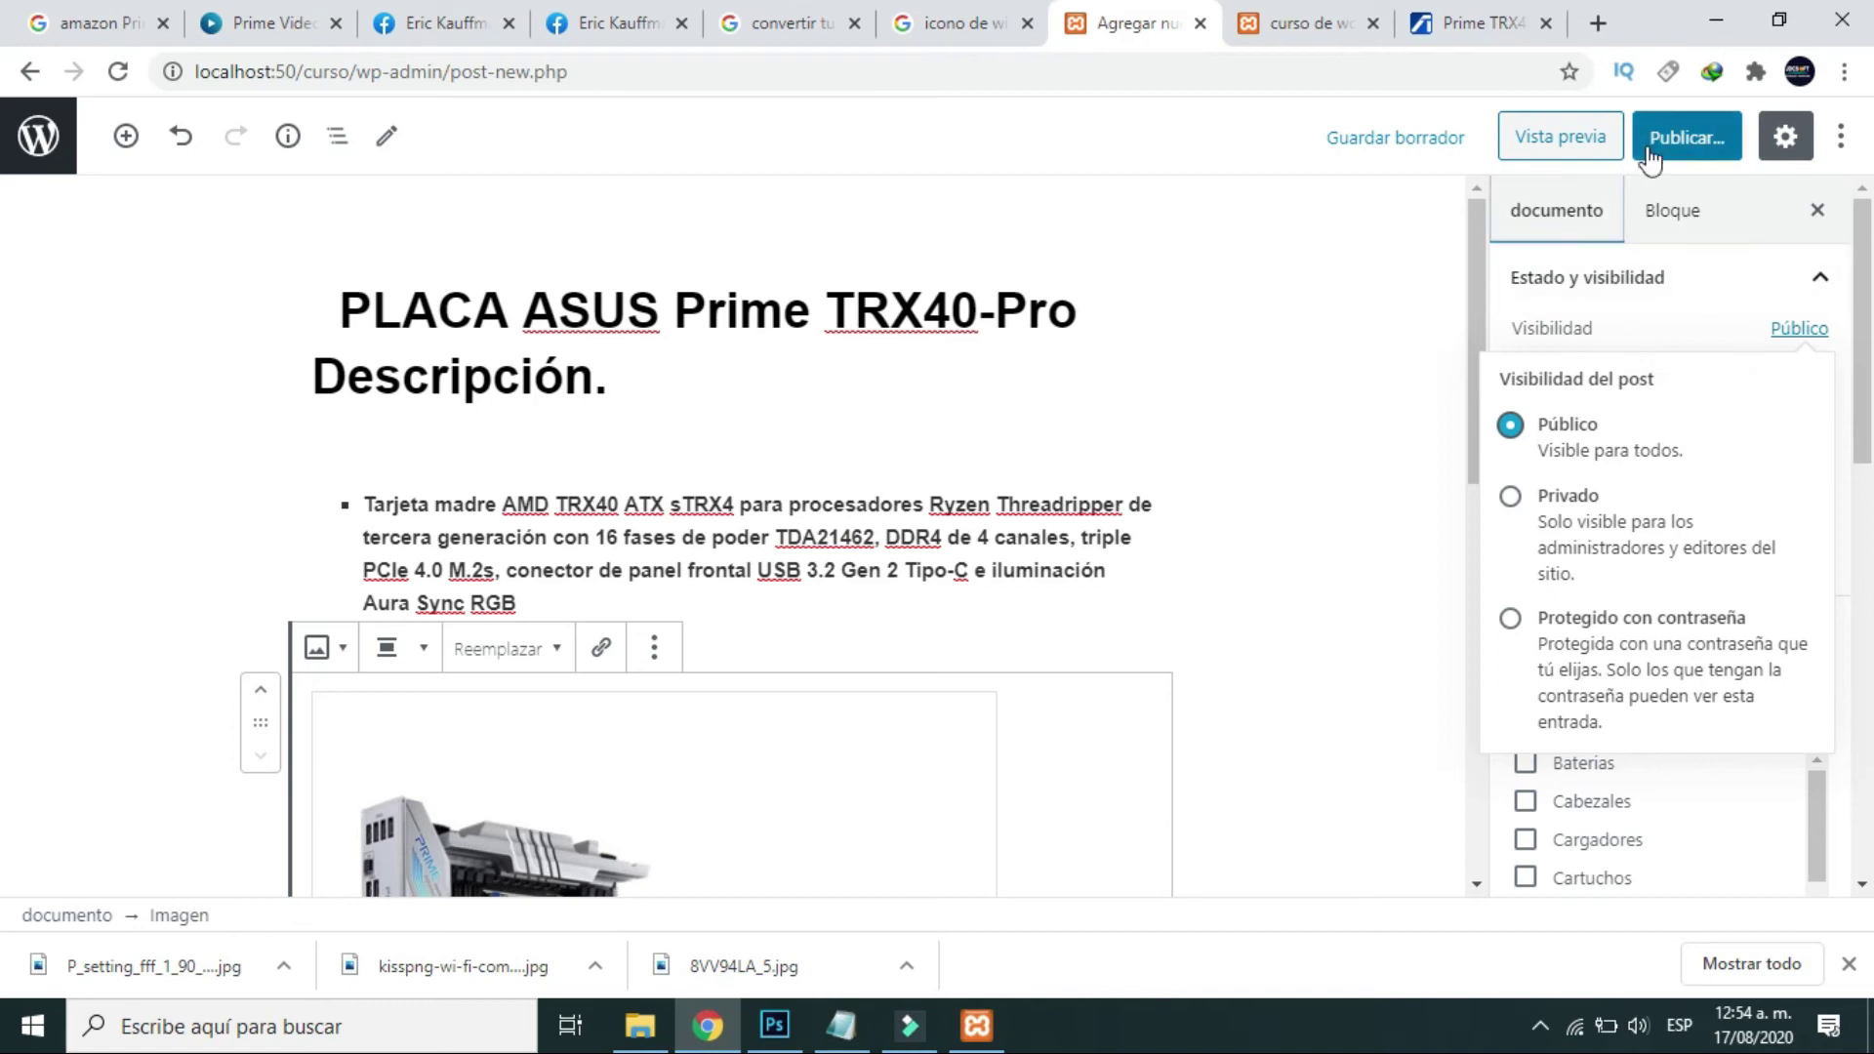
click(1648, 322)
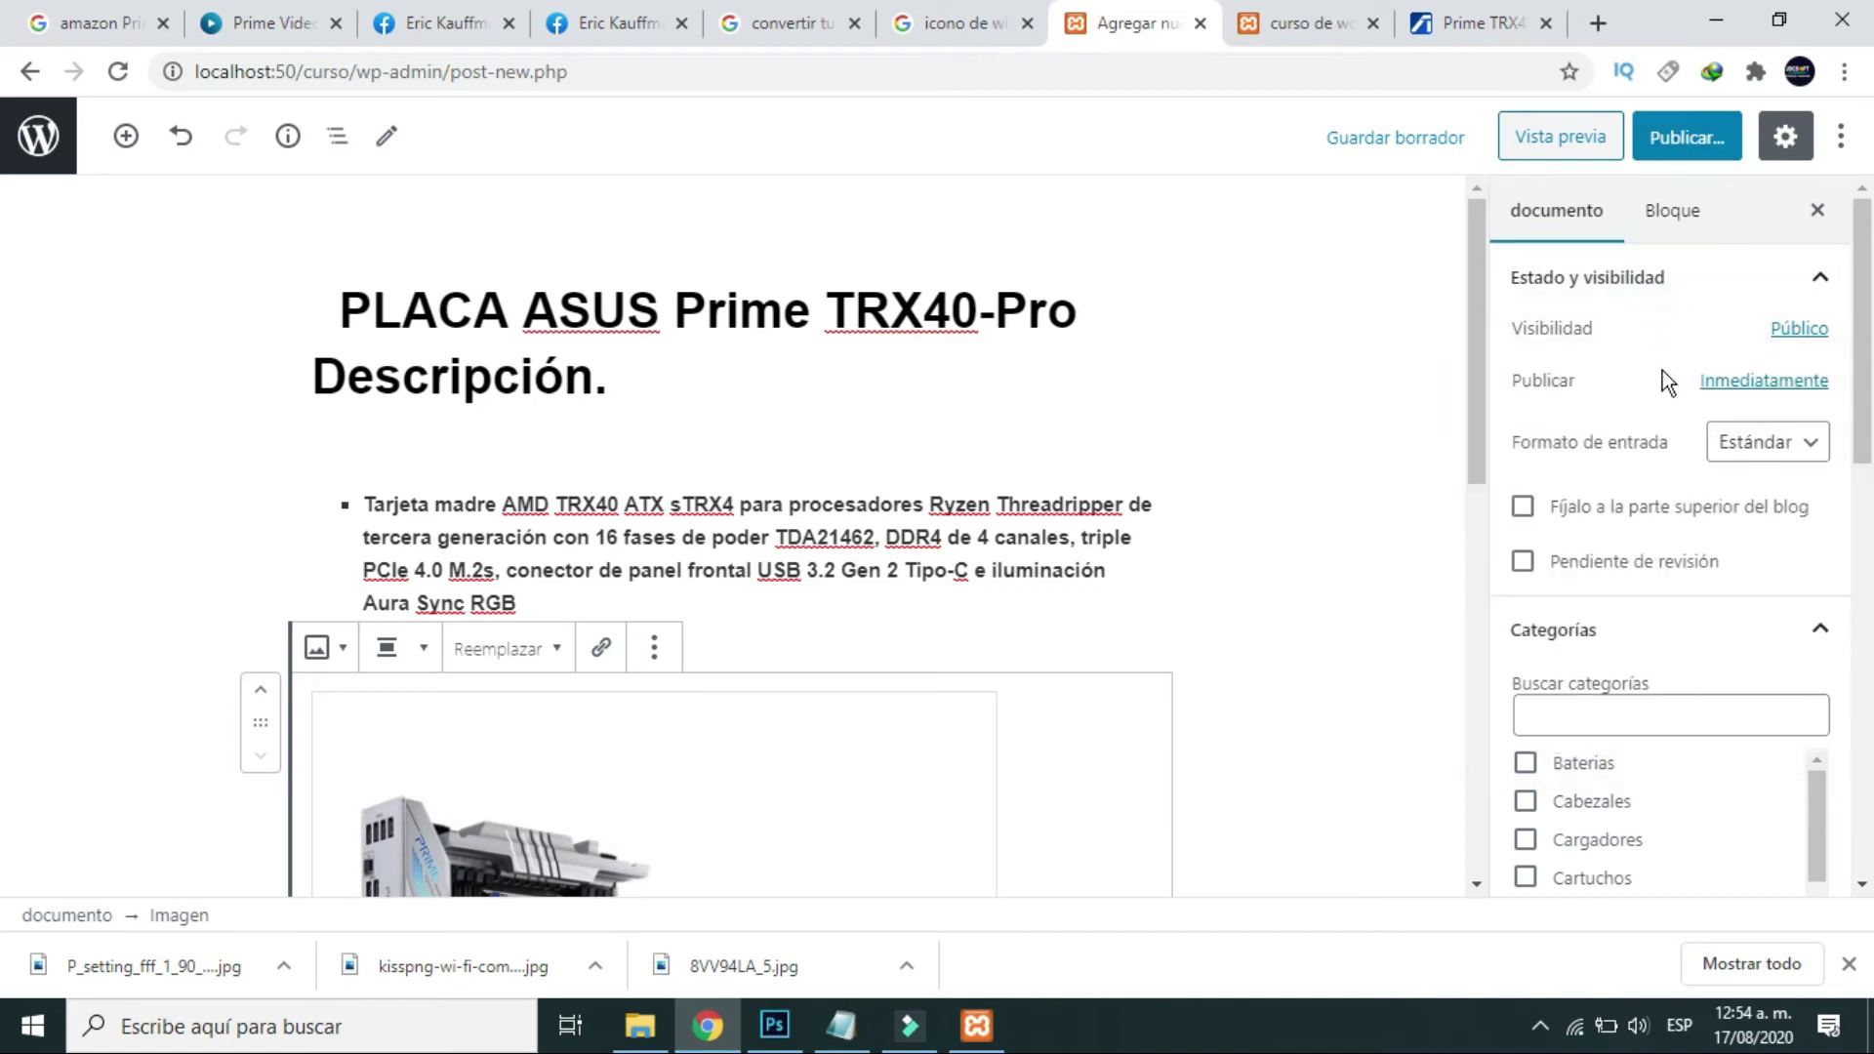
scroll(1655, 518, down, 2)
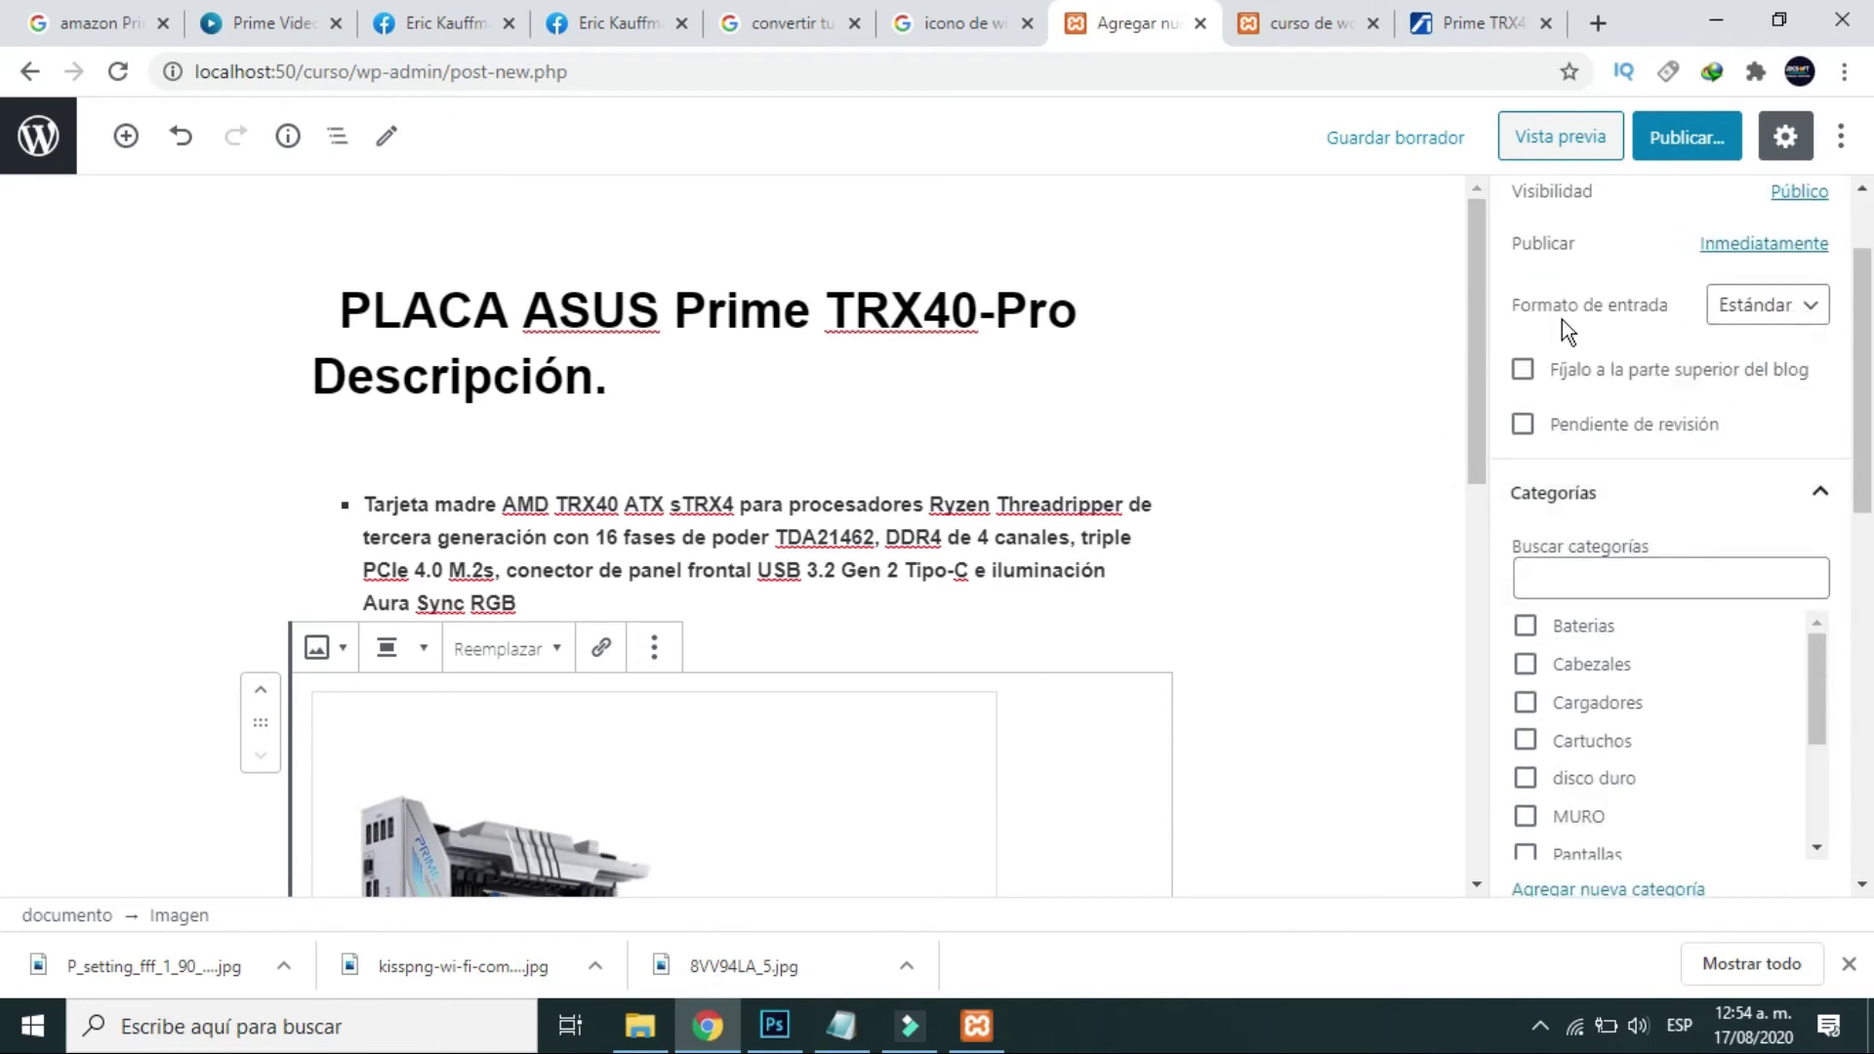
click(1813, 310)
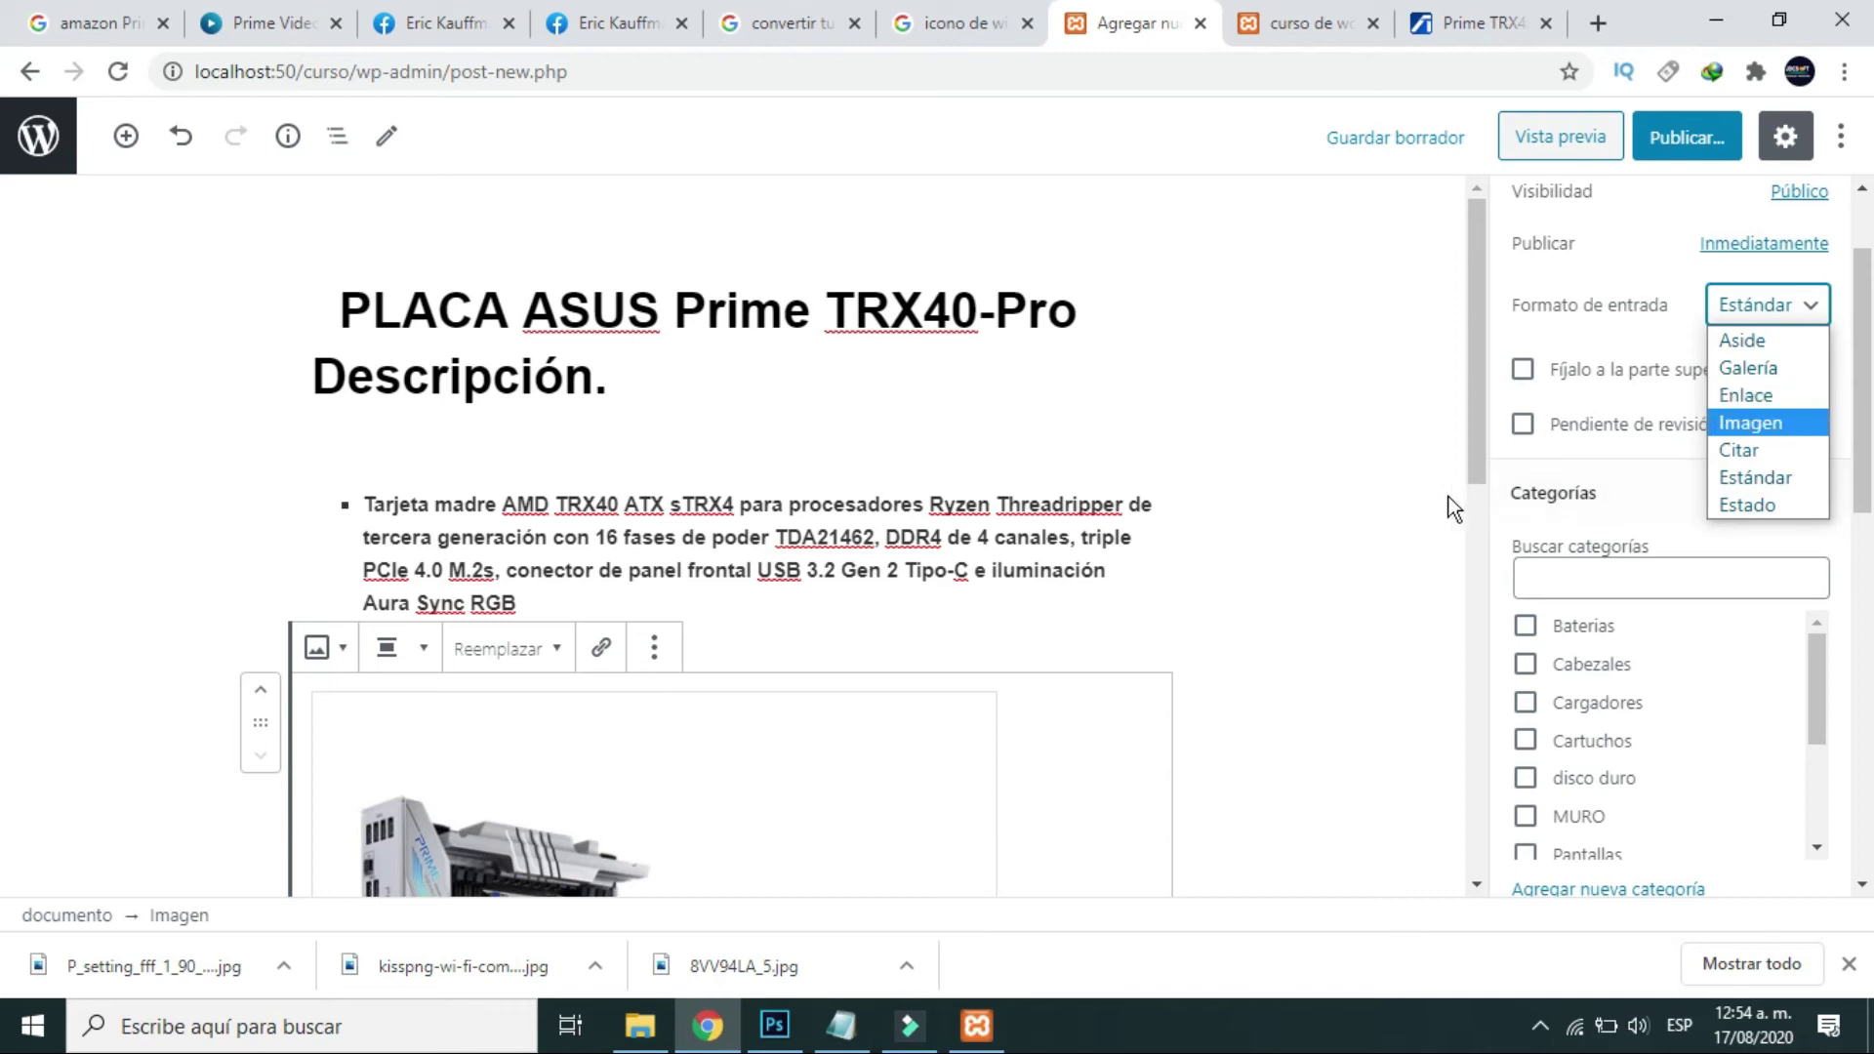
click(1405, 506)
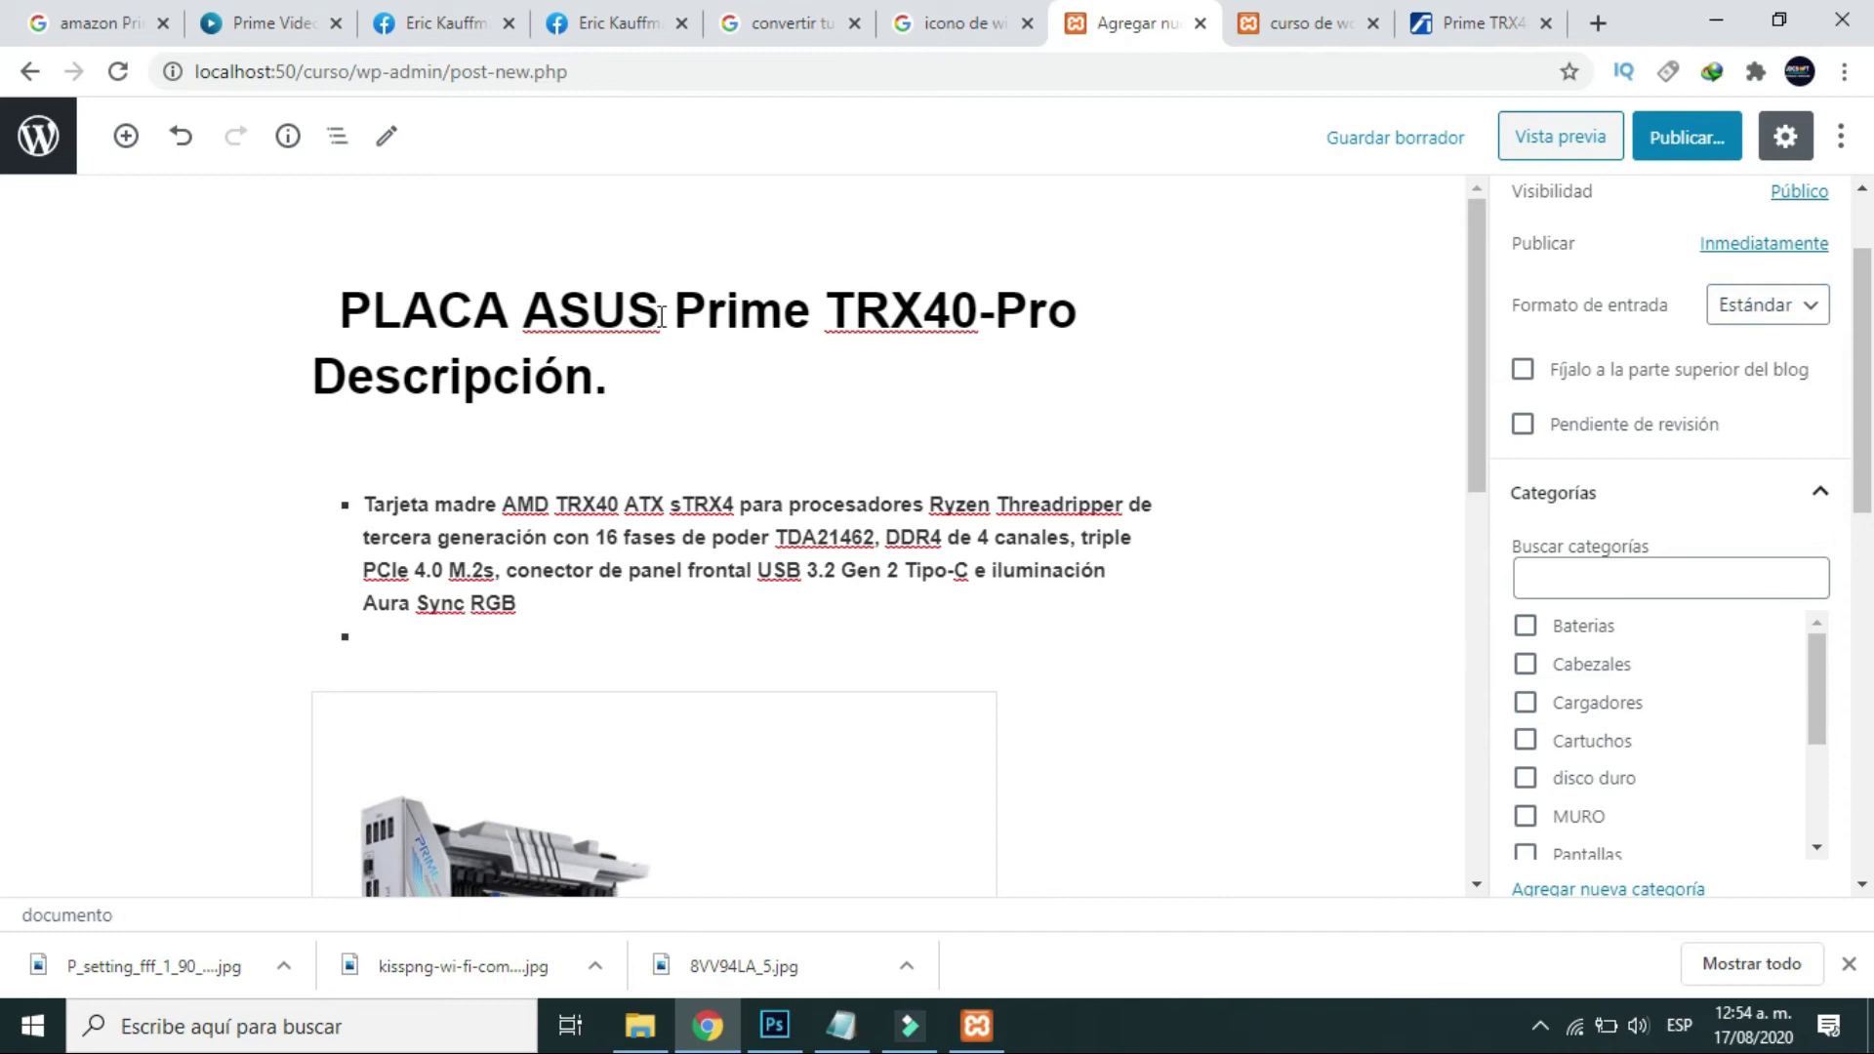
Check the subcategories under COMPUTADORAS in the live site's navigation and return to the post editor.
scroll(1699, 712, down, 2)
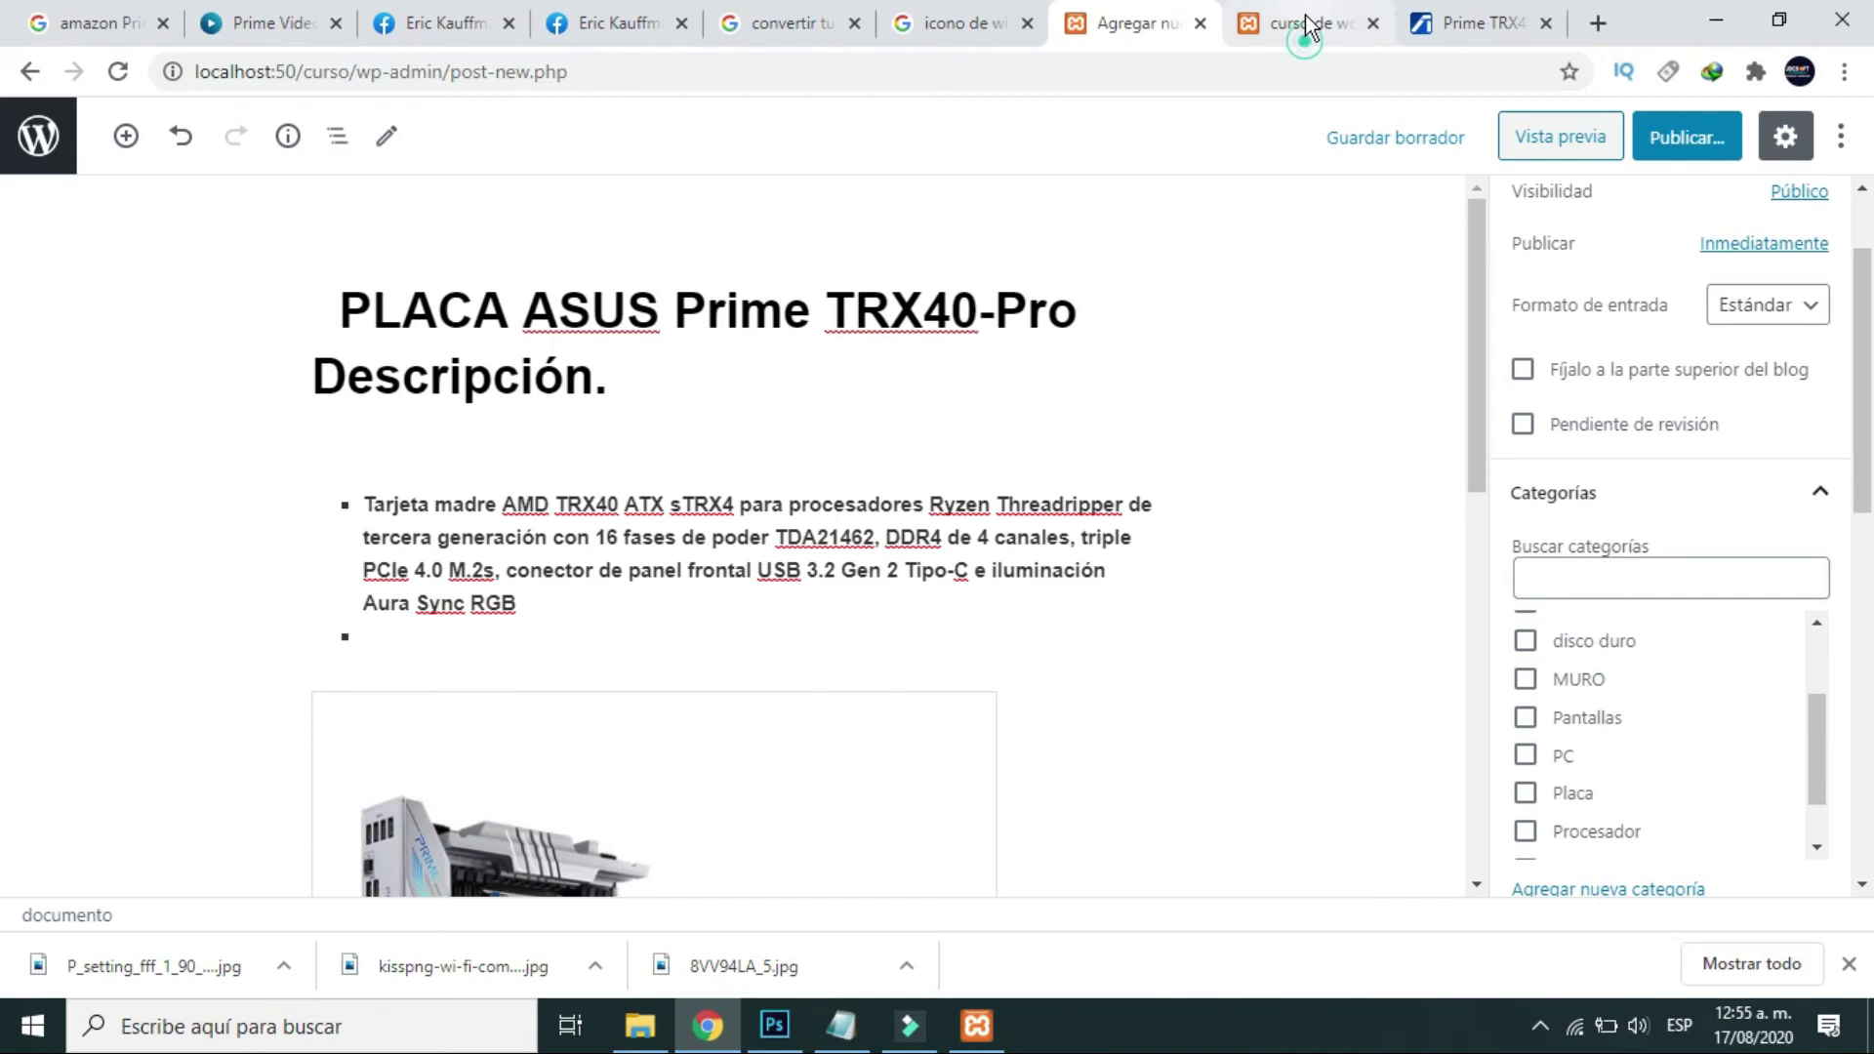
click(1306, 26)
mouse_move(534, 295)
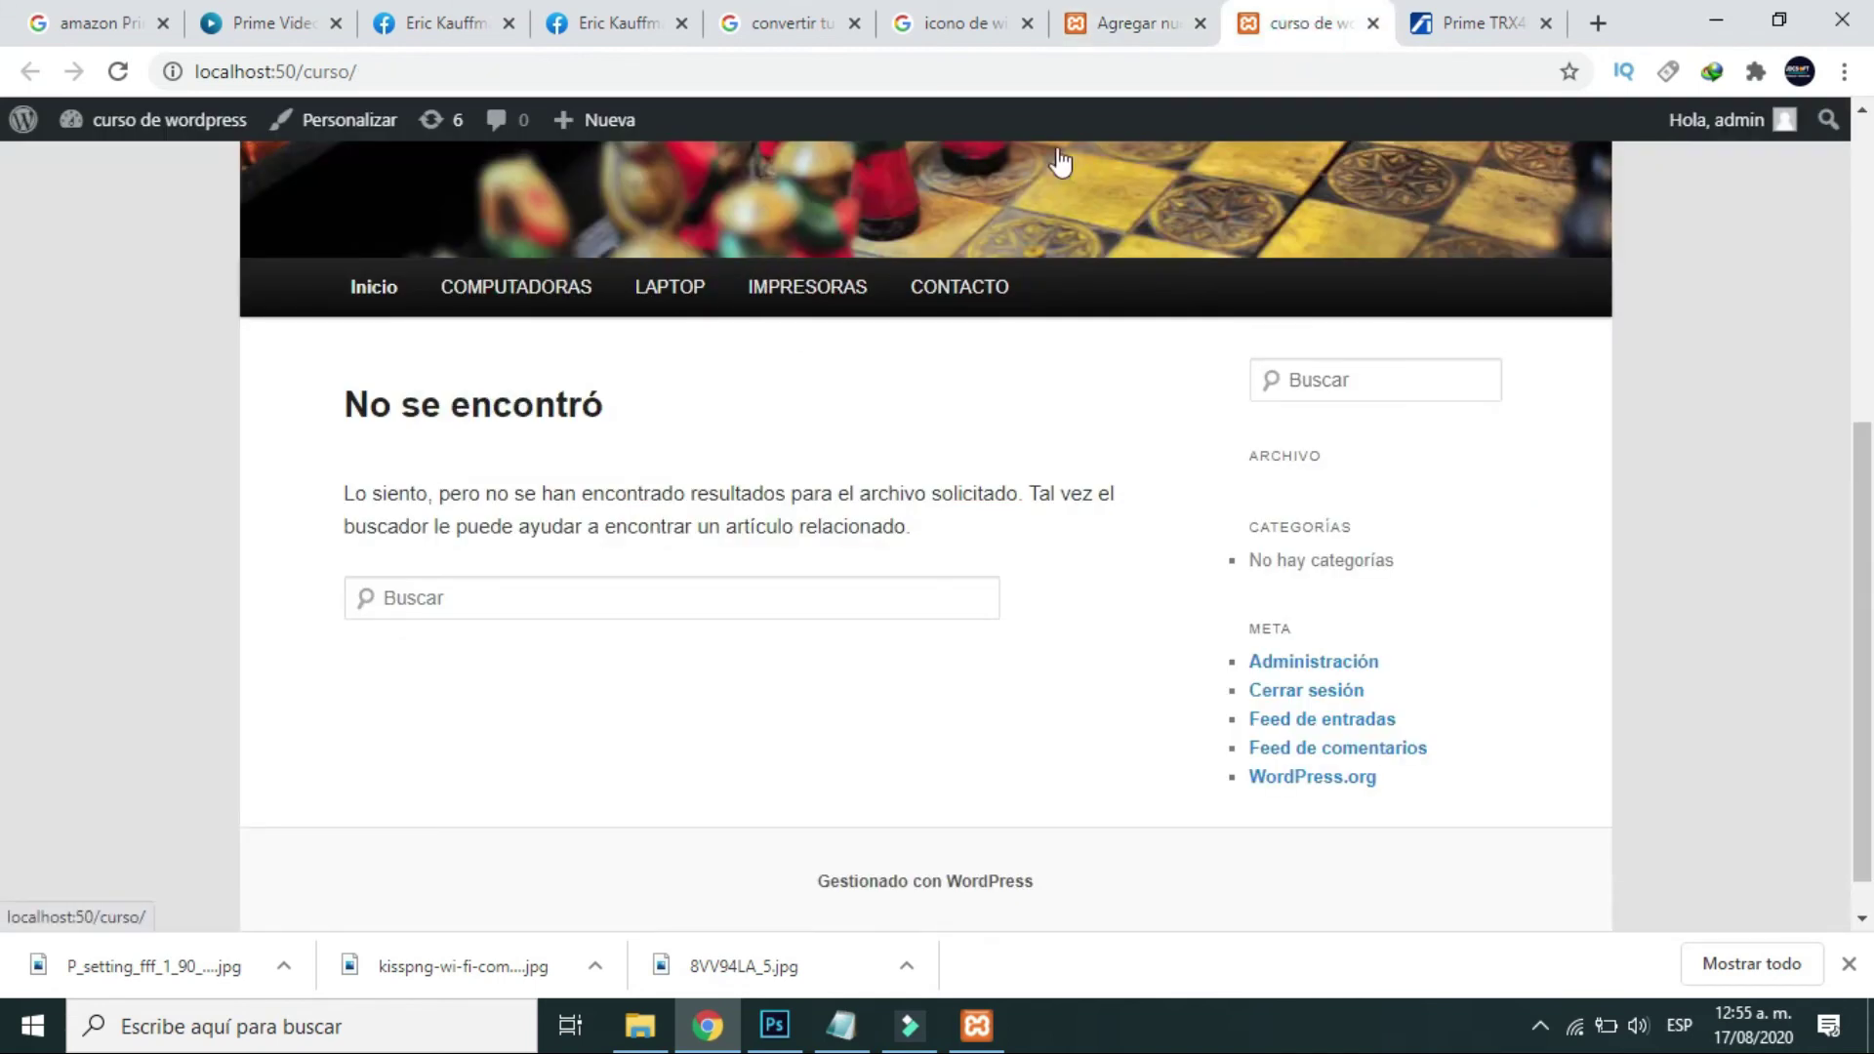
mouse_move(625, 285)
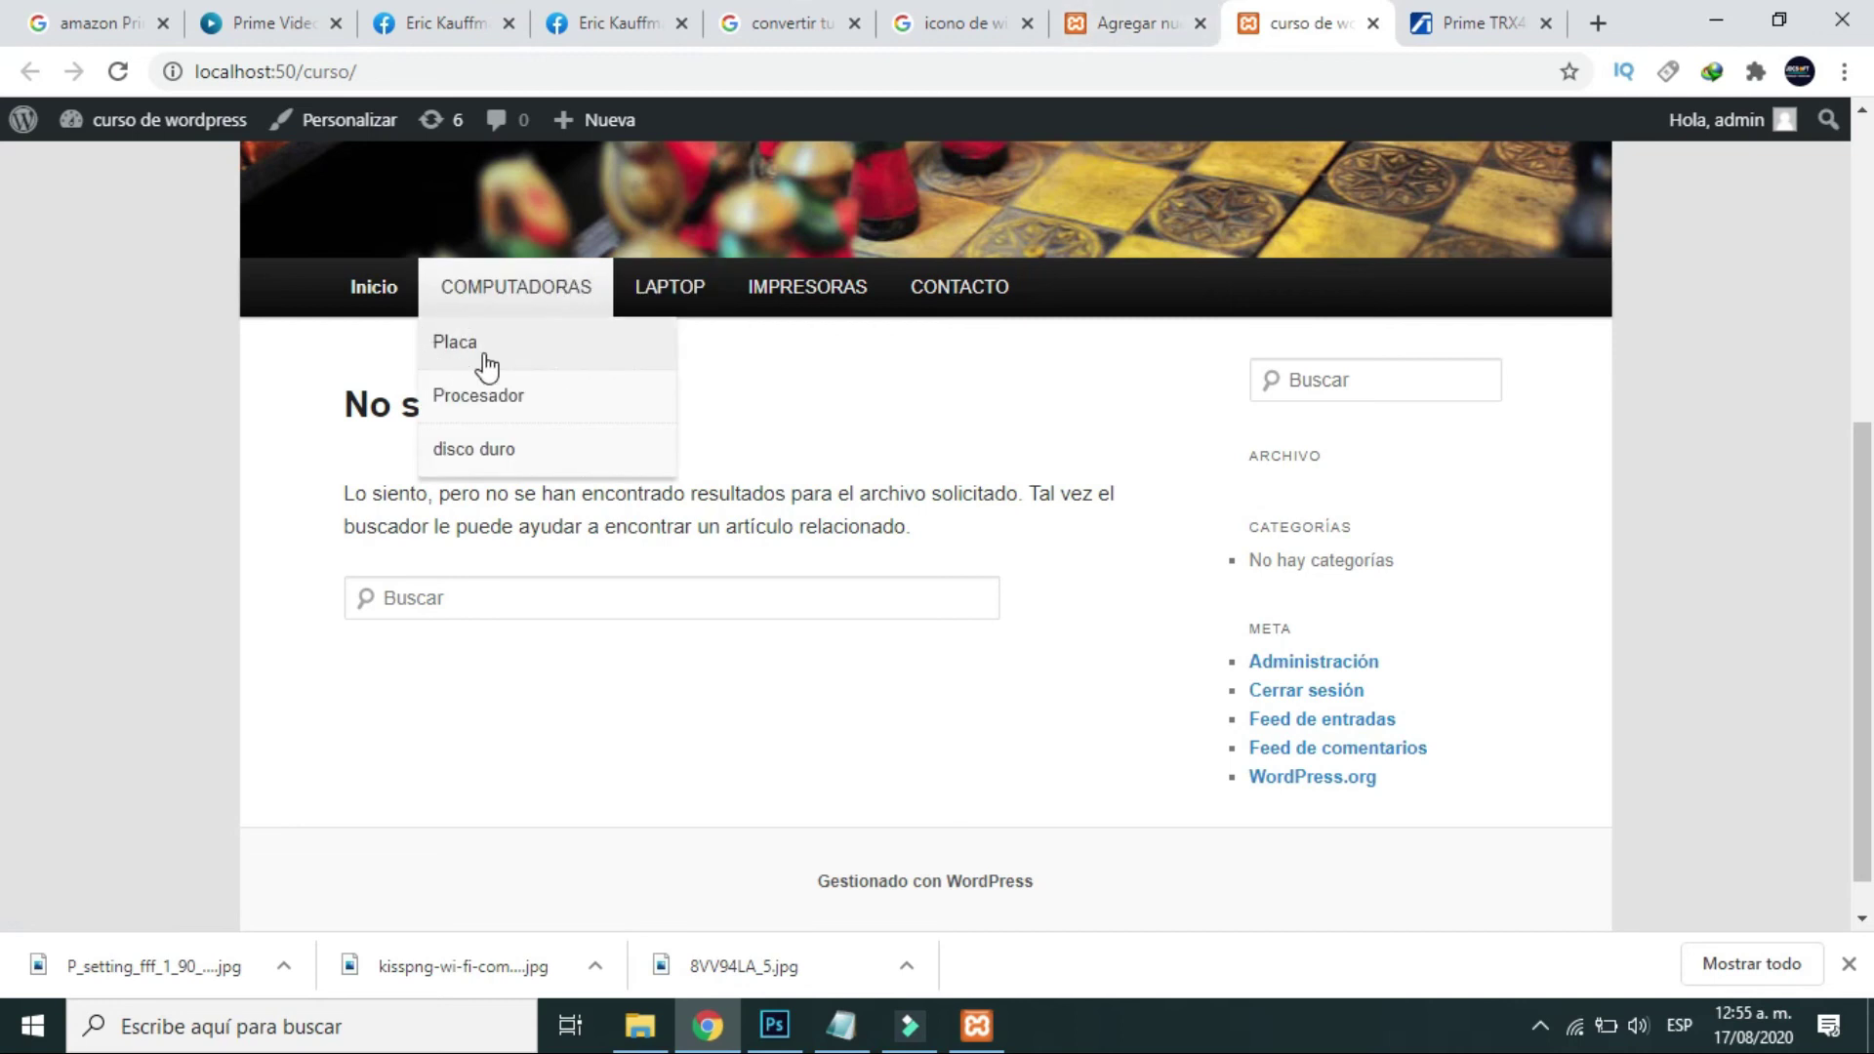
click(1090, 27)
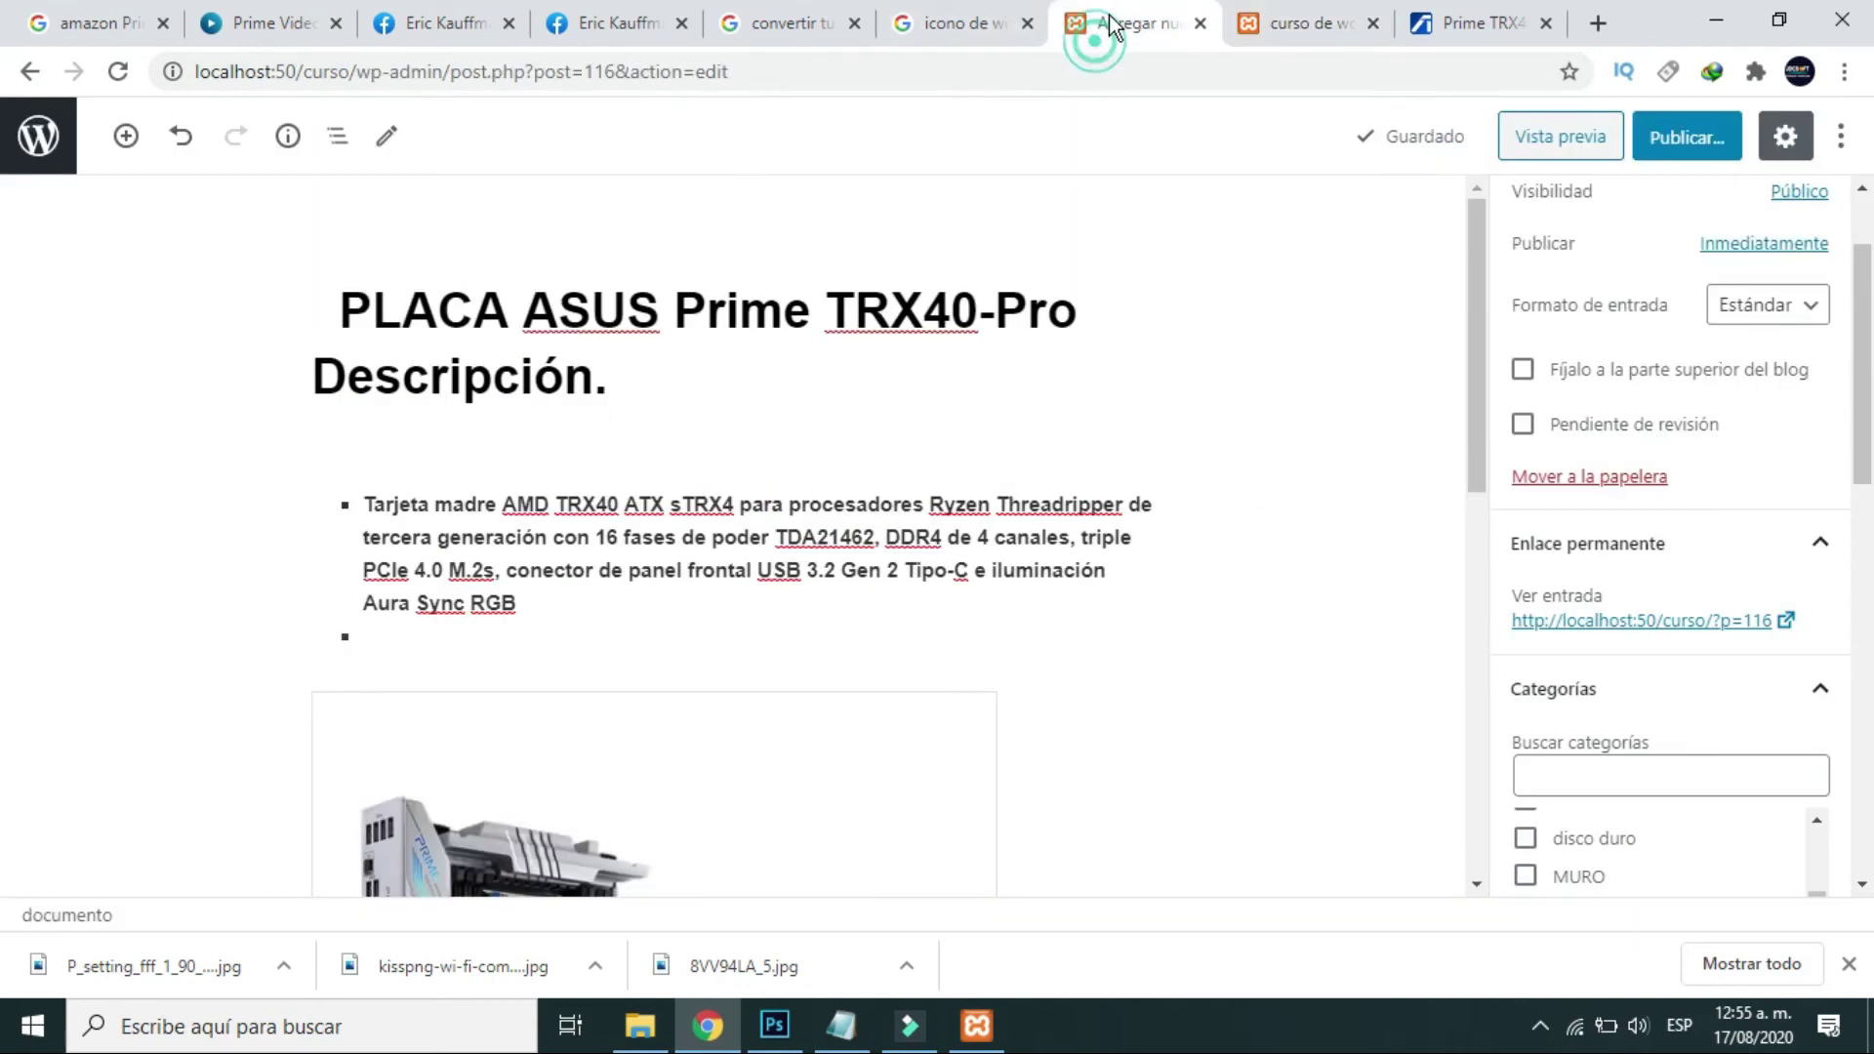
Assign the post to the Placa category.
scroll(1741, 730, down, 3)
scroll(1681, 638, up, 2)
scroll(1684, 641, down, 2)
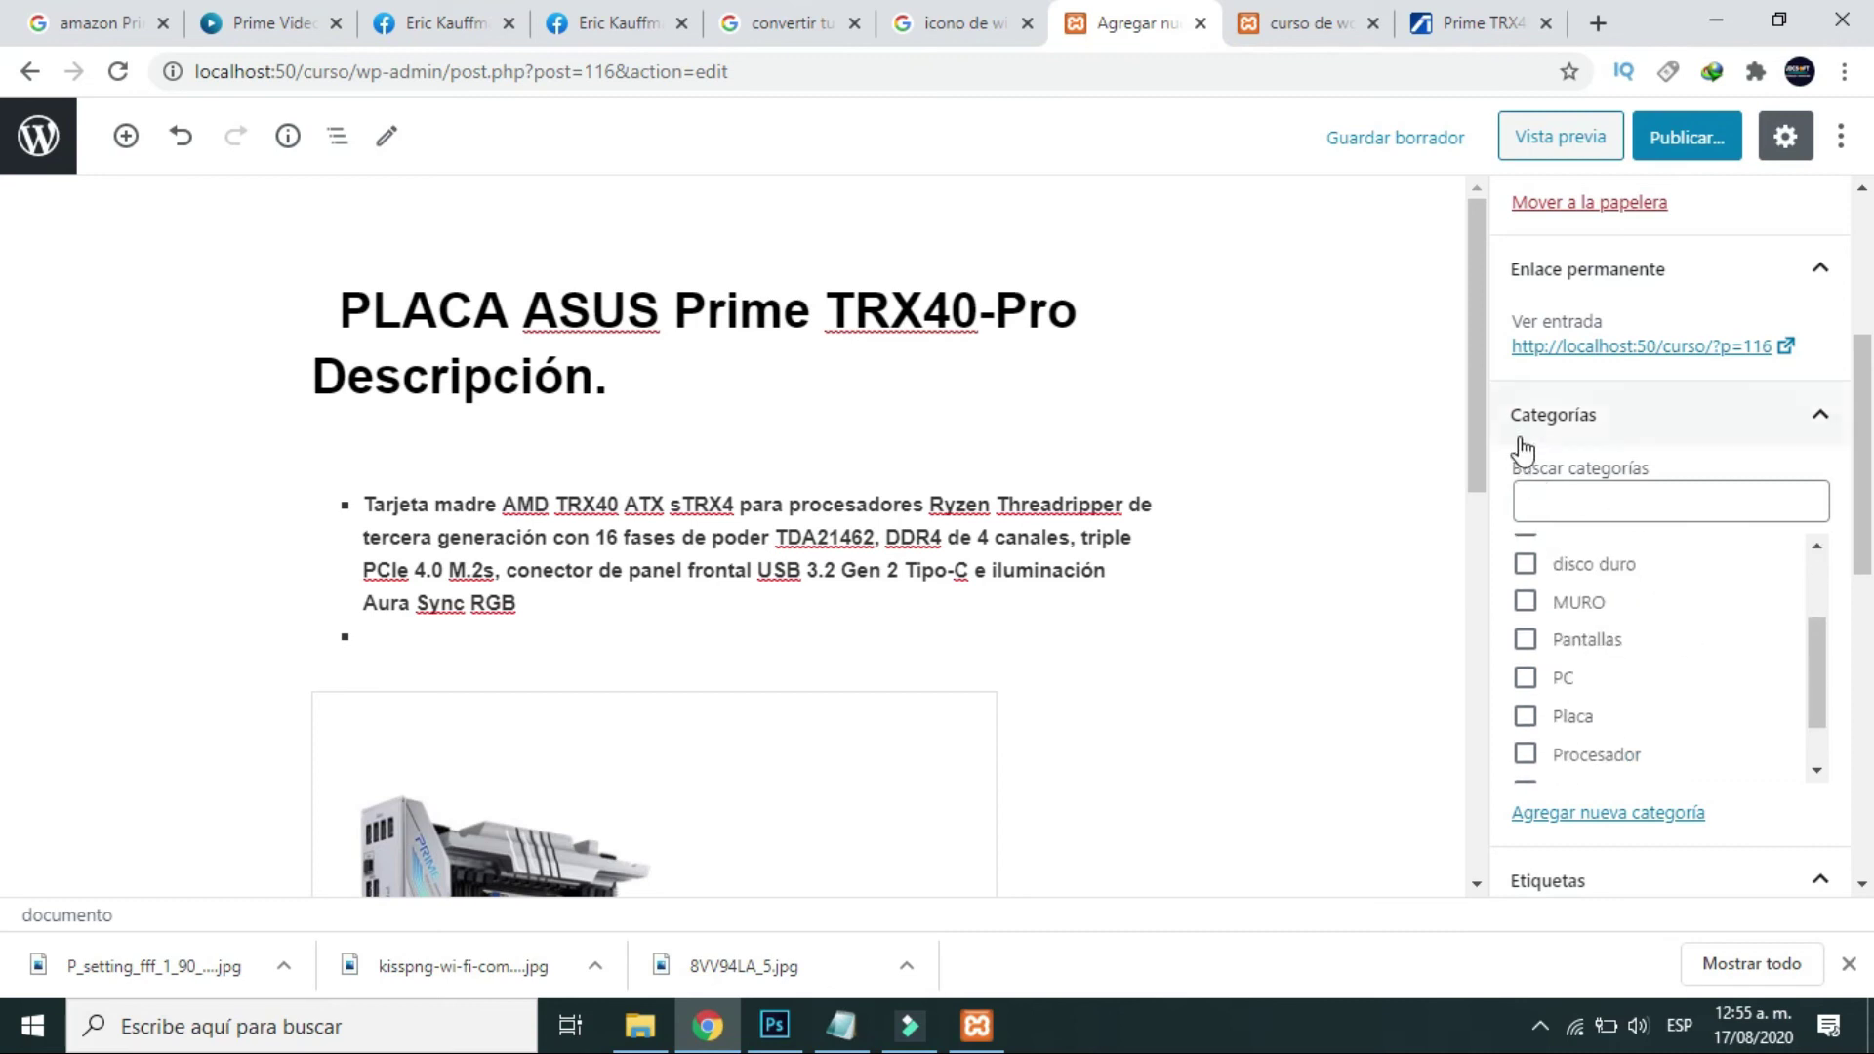
click(1820, 418)
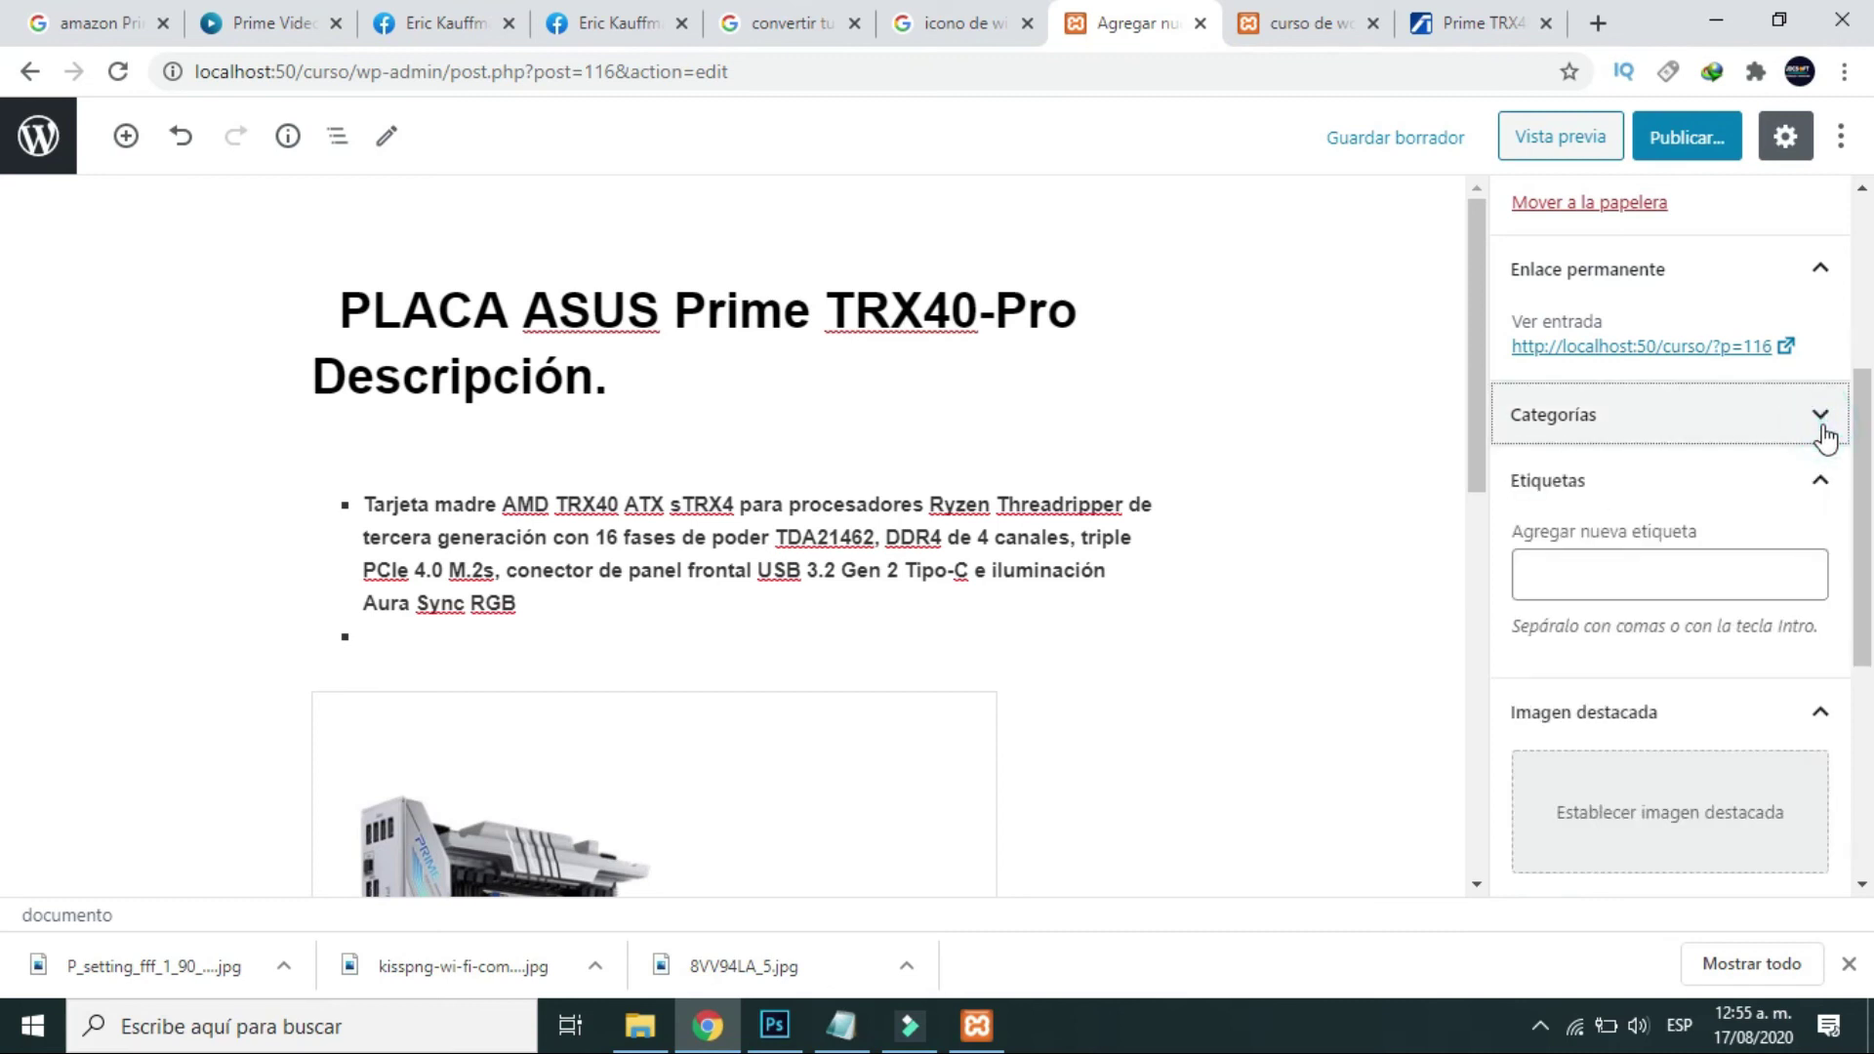
click(1817, 418)
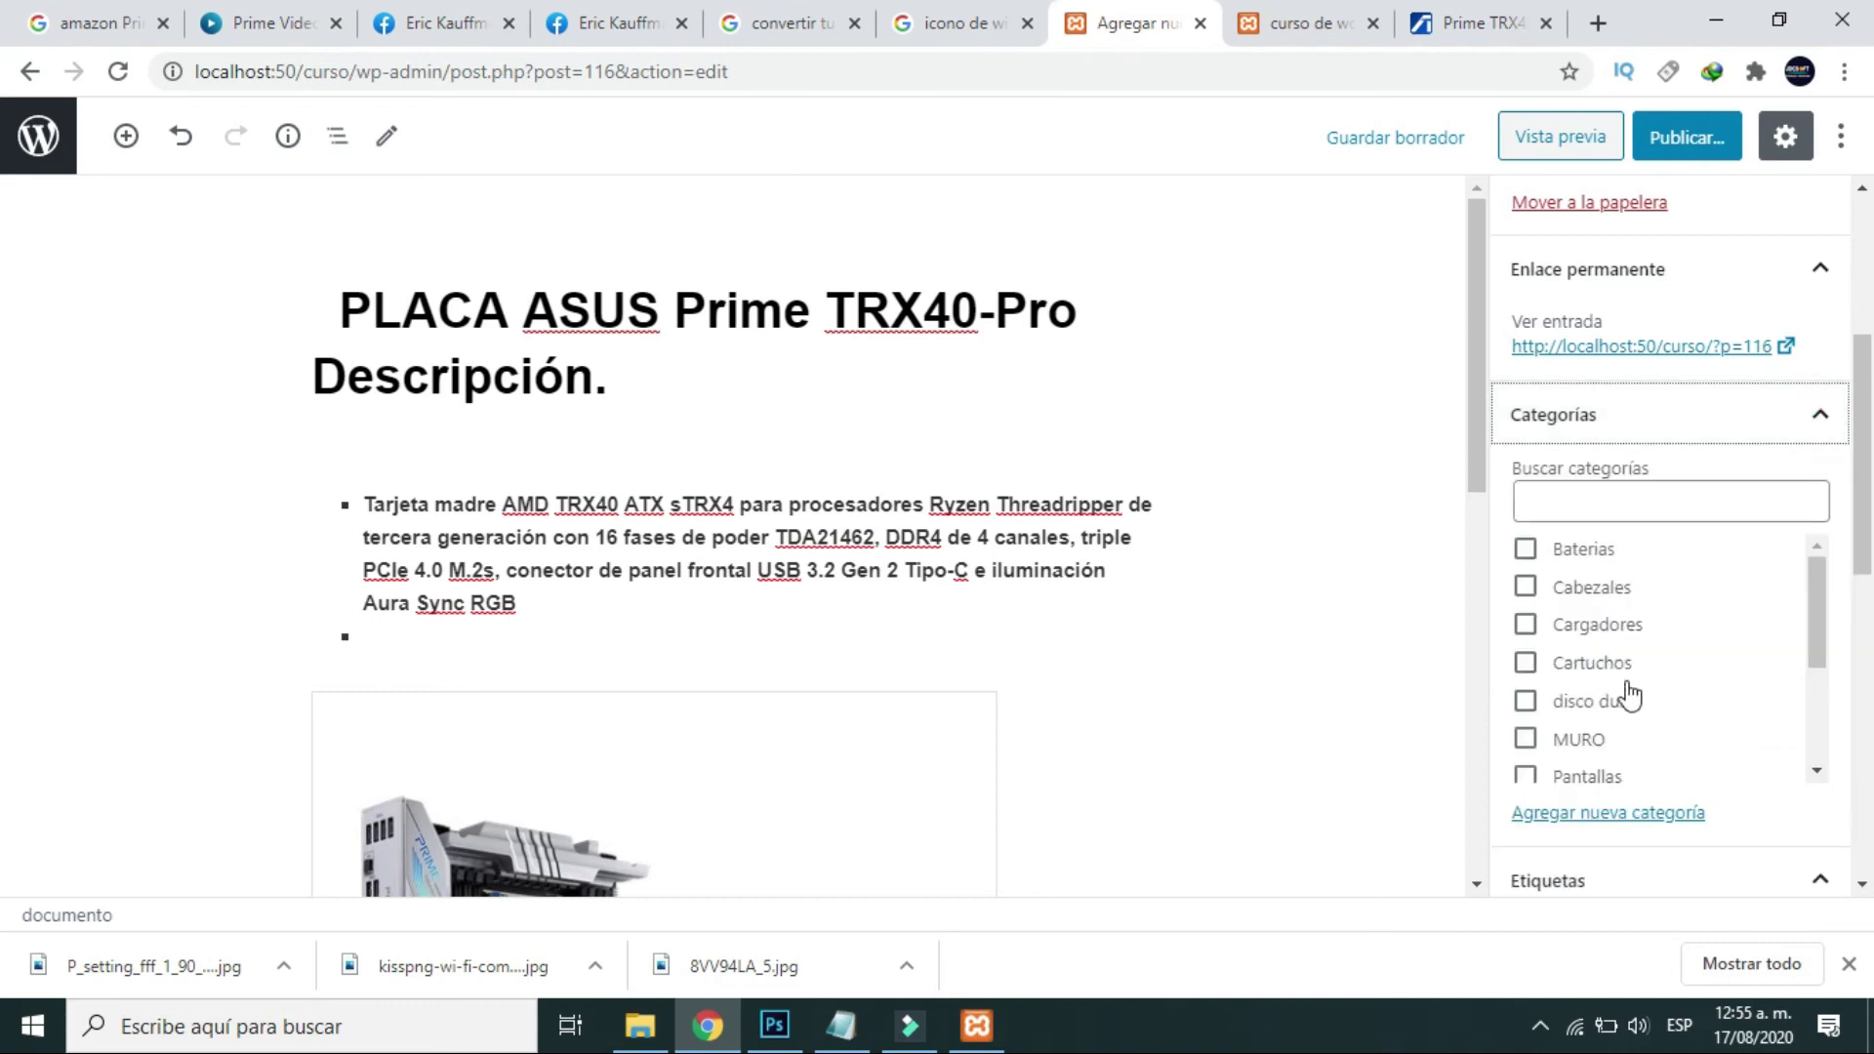
scroll(1624, 711, down, 2)
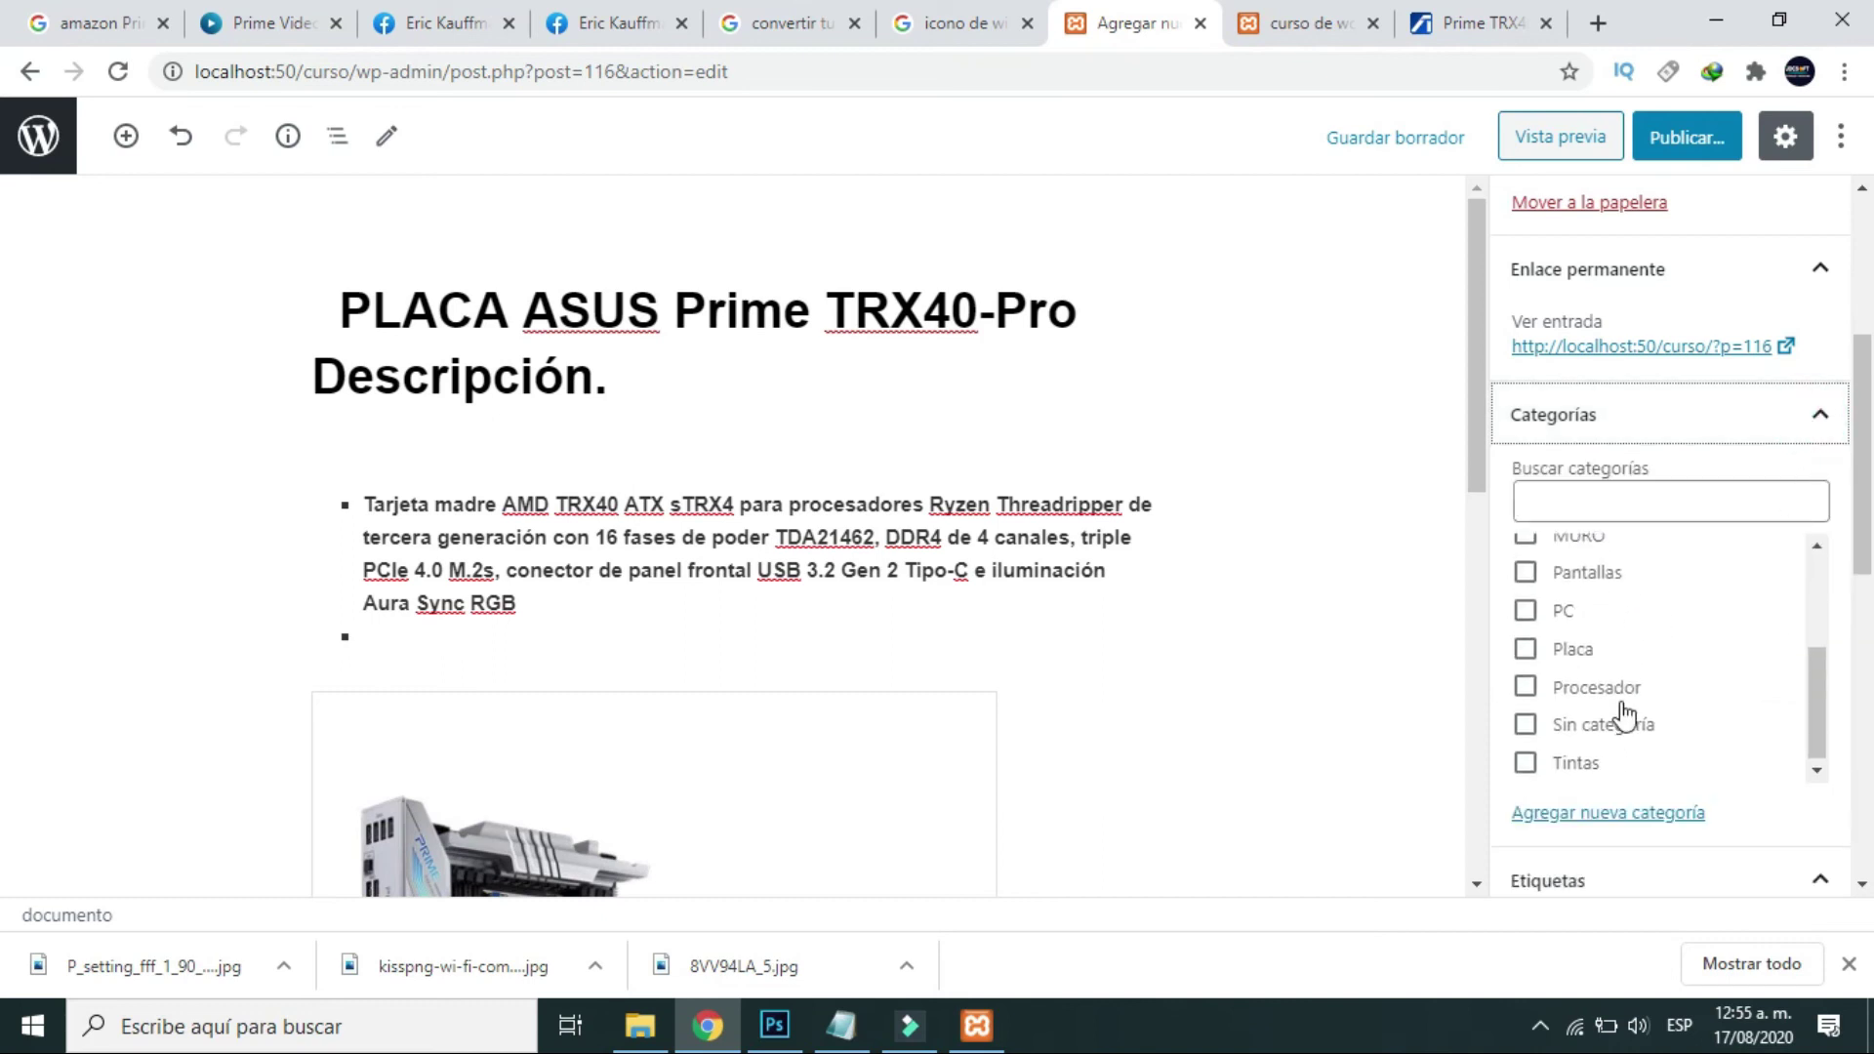
click(1538, 646)
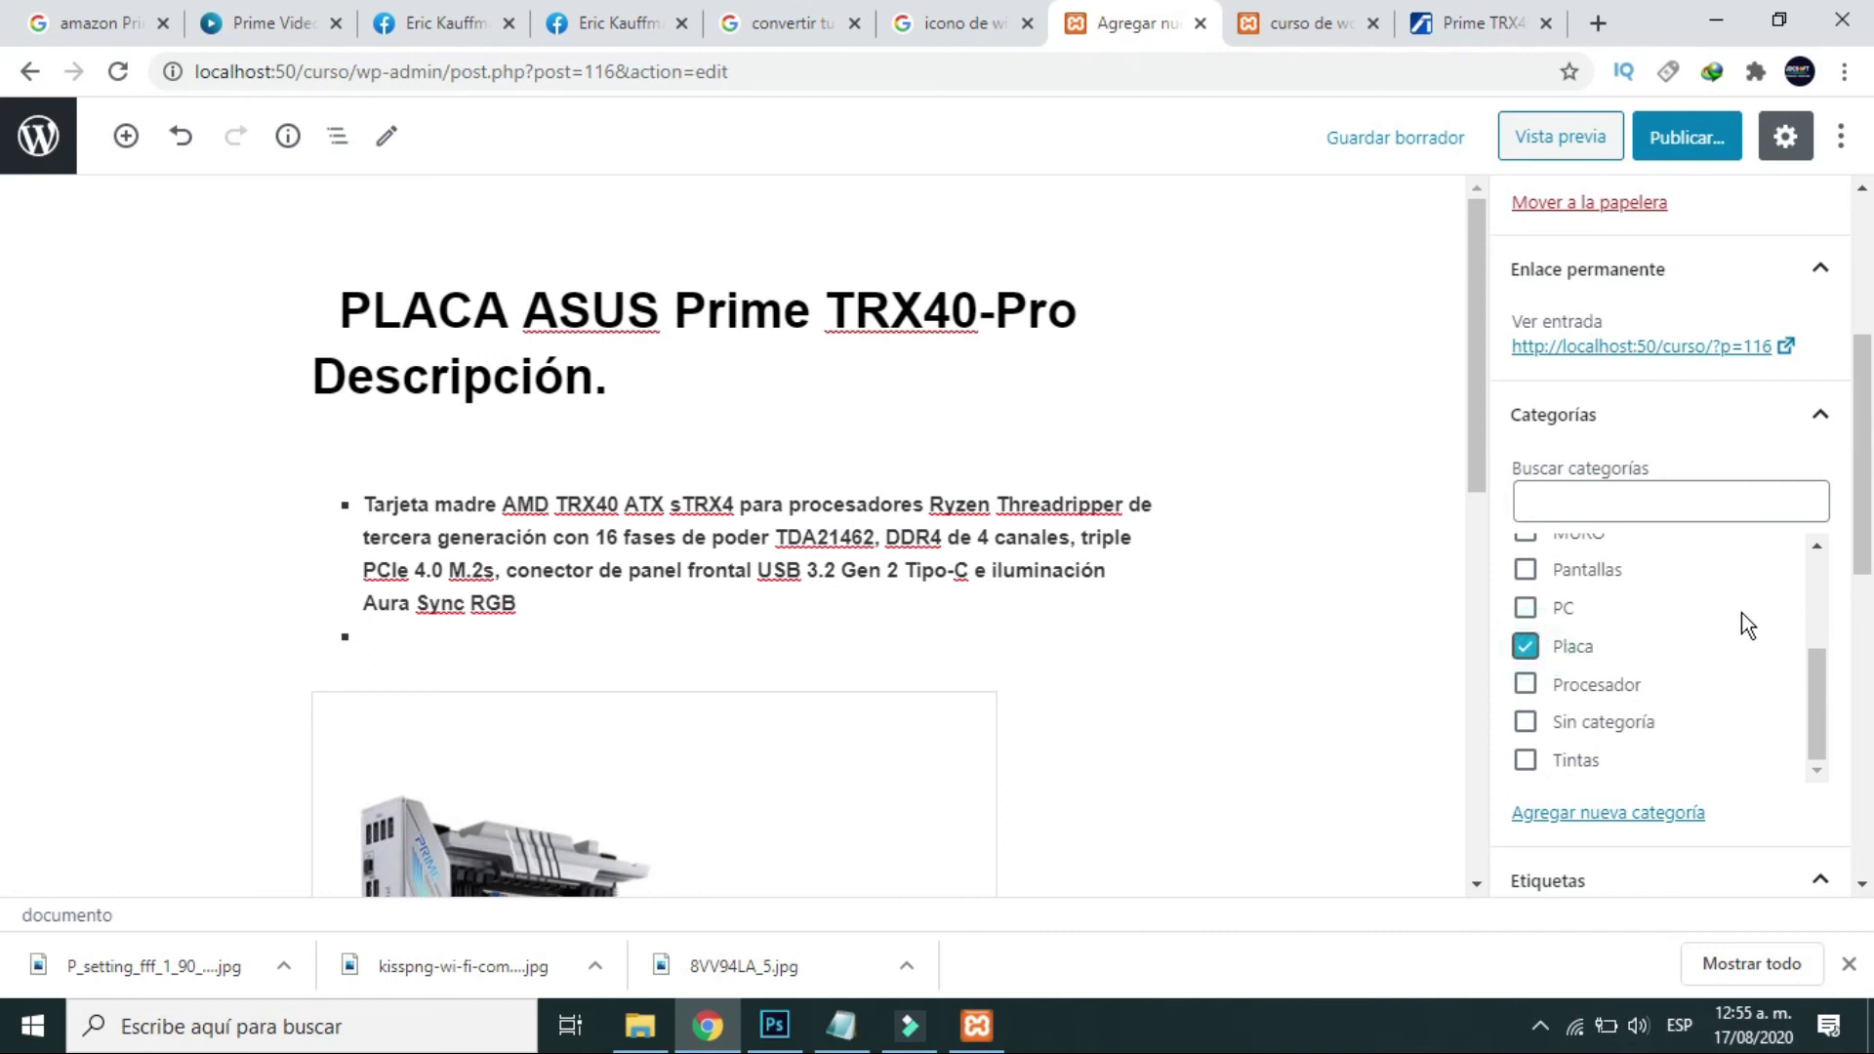
scroll(1742, 613, down, 3)
scroll(1747, 619, down, 3)
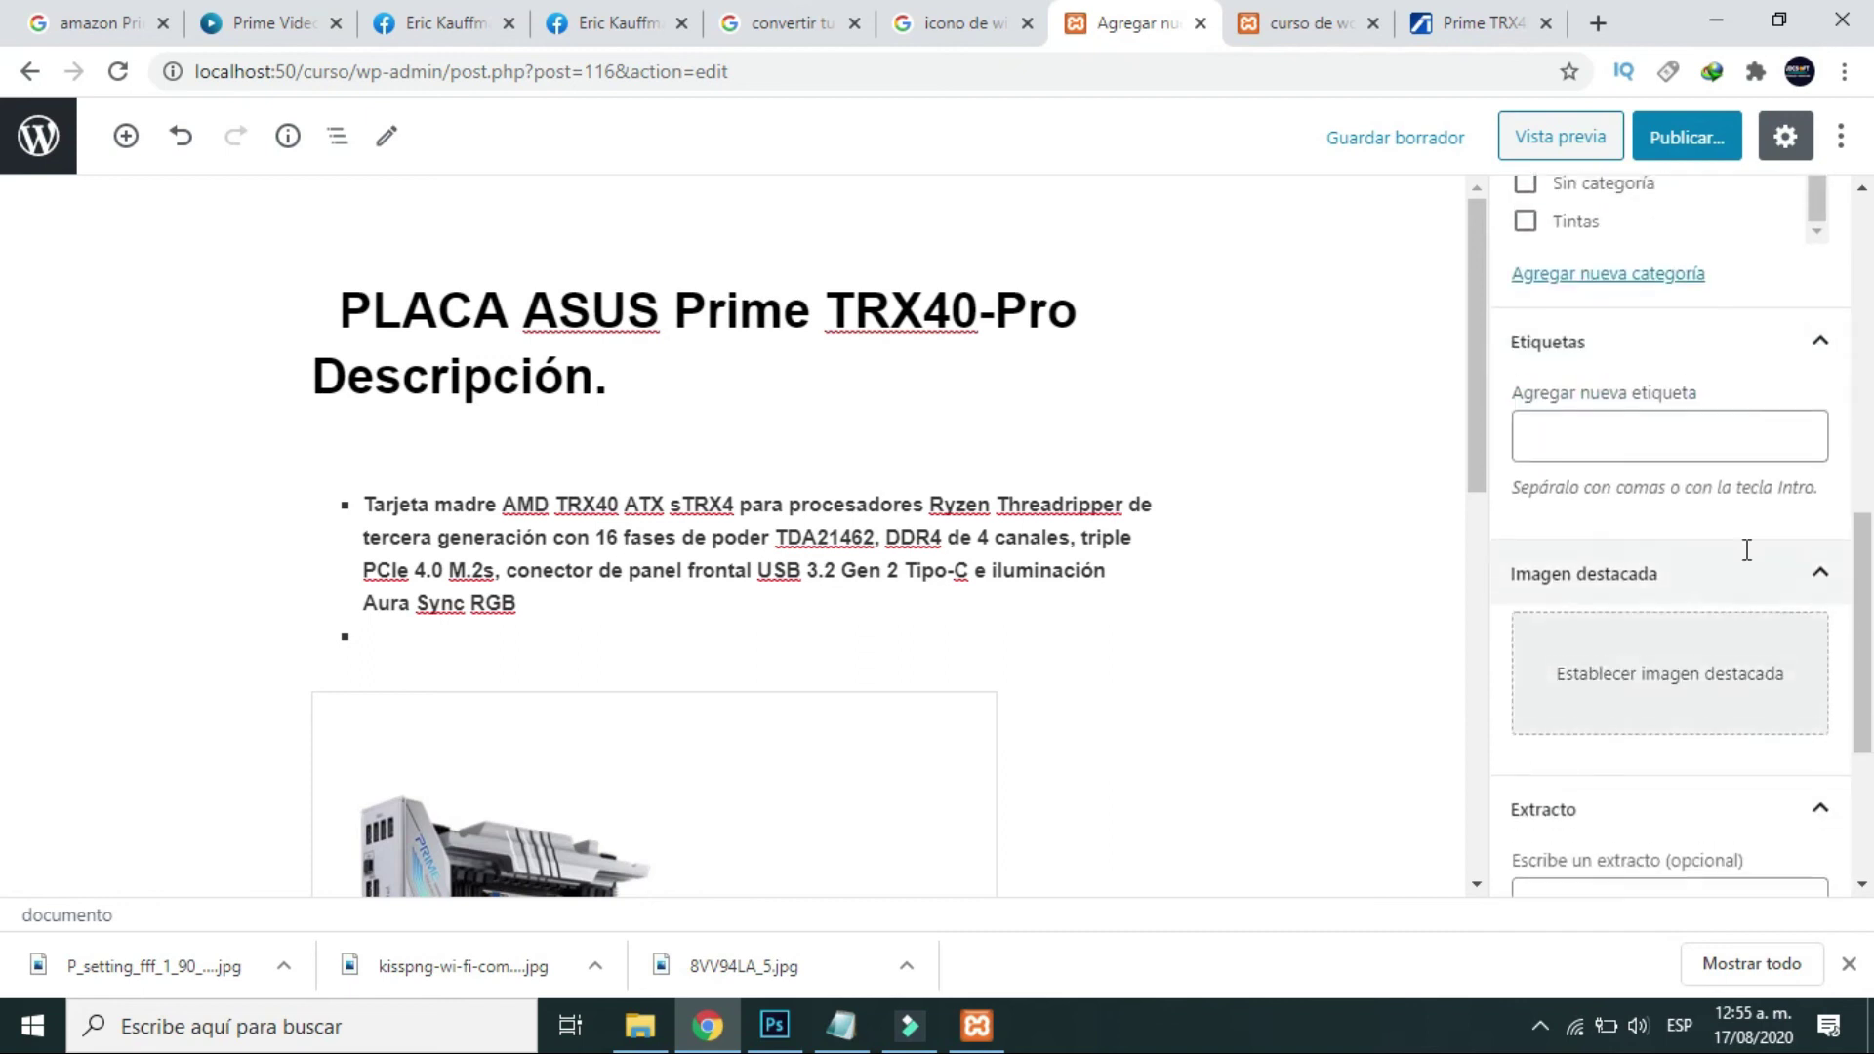